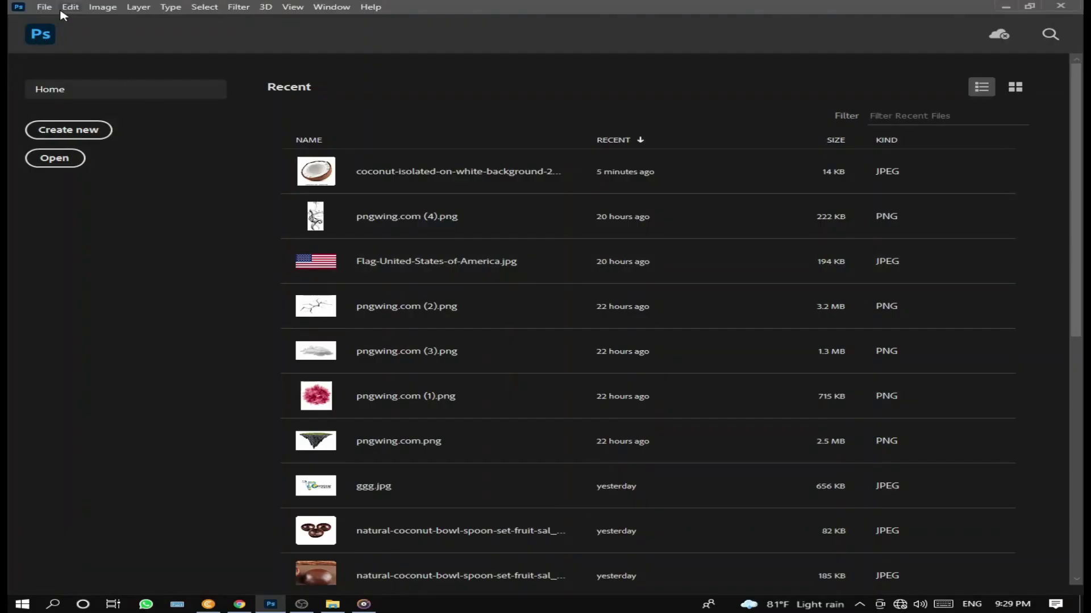
Create a new white A4 document, 210 x 297 mm at 300 ppi, from the Print presets.
left_click(44, 7)
left_click(48, 20)
left_click(295, 105)
left_click(610, 196)
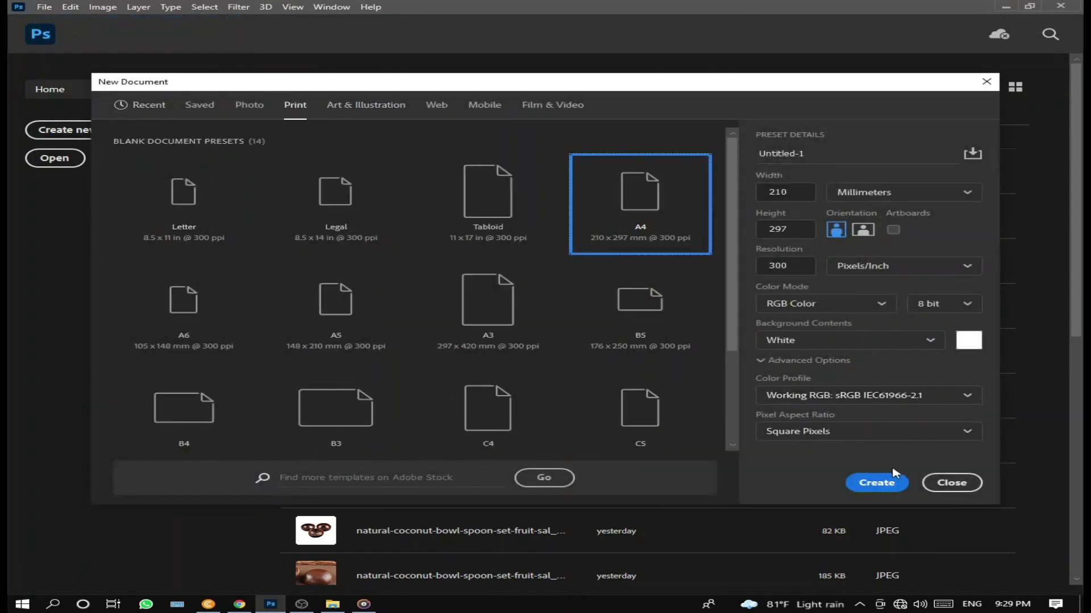
left_click(876, 483)
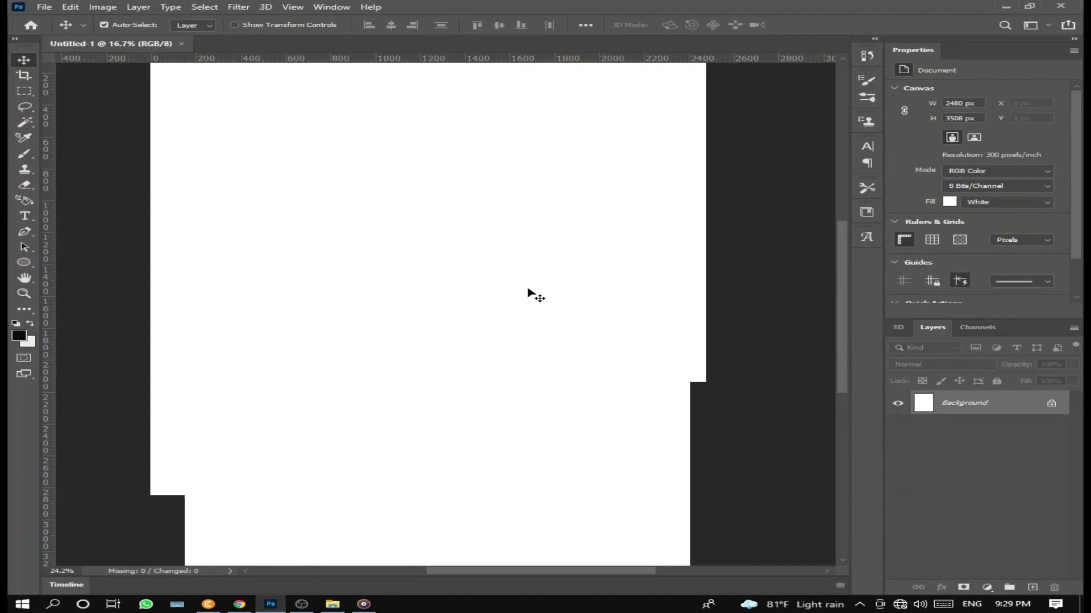
Open coconut-isolated-on-white-background-260nw-1254337930.jpg as a second document.
left_click(40, 8)
left_click(64, 31)
scroll(228, 132, "down", 2)
scroll(227, 132, "up", 2)
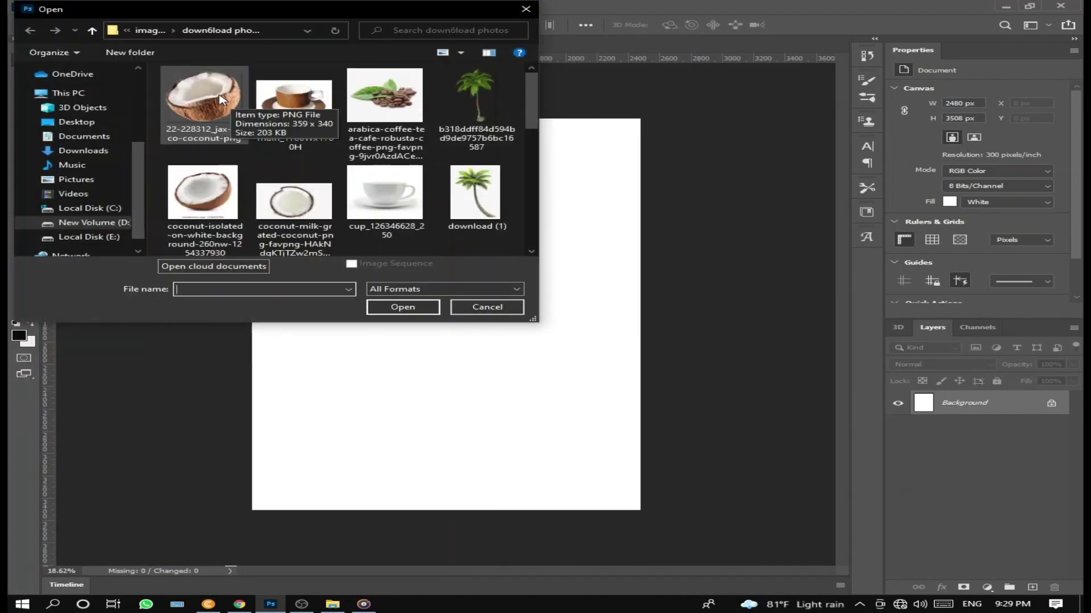
left_click(220, 199)
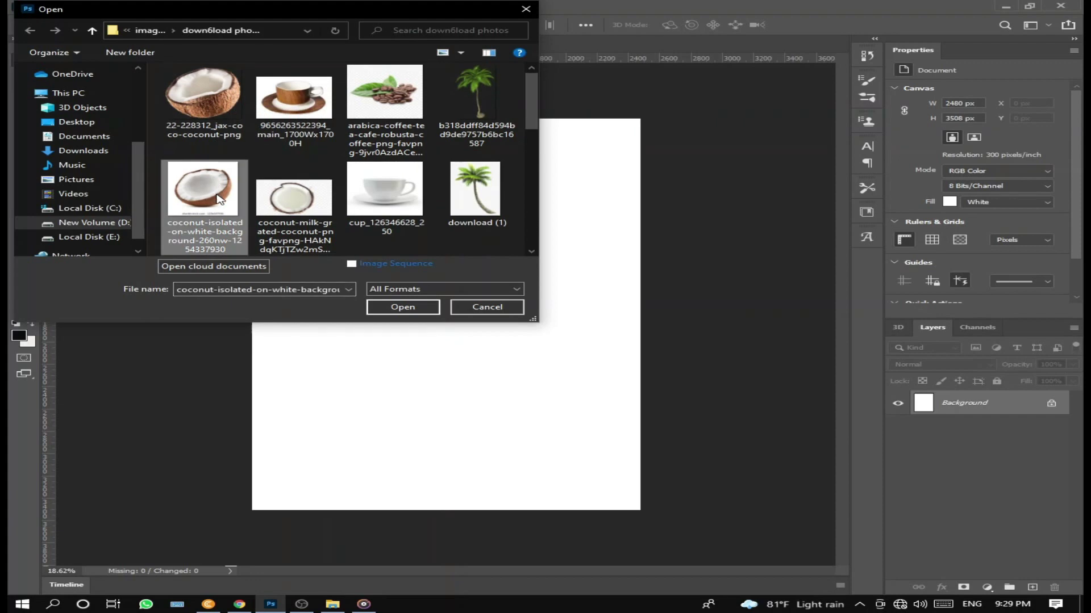
double_click(213, 193)
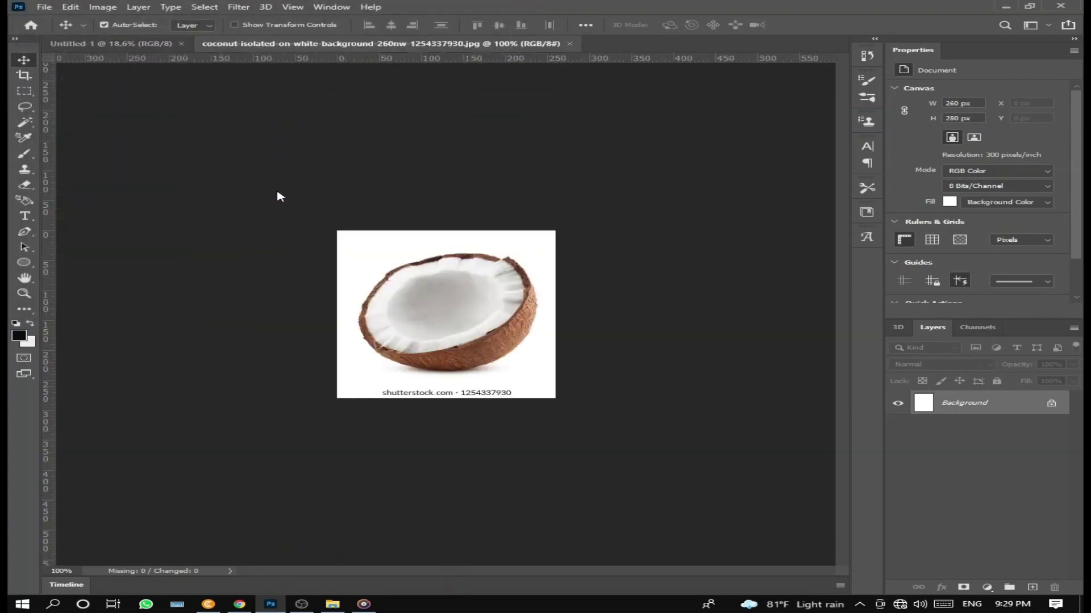
Select the coconut with a rectangular marquee, subtracting the white background with the Magic Wand.
left_click(24, 91)
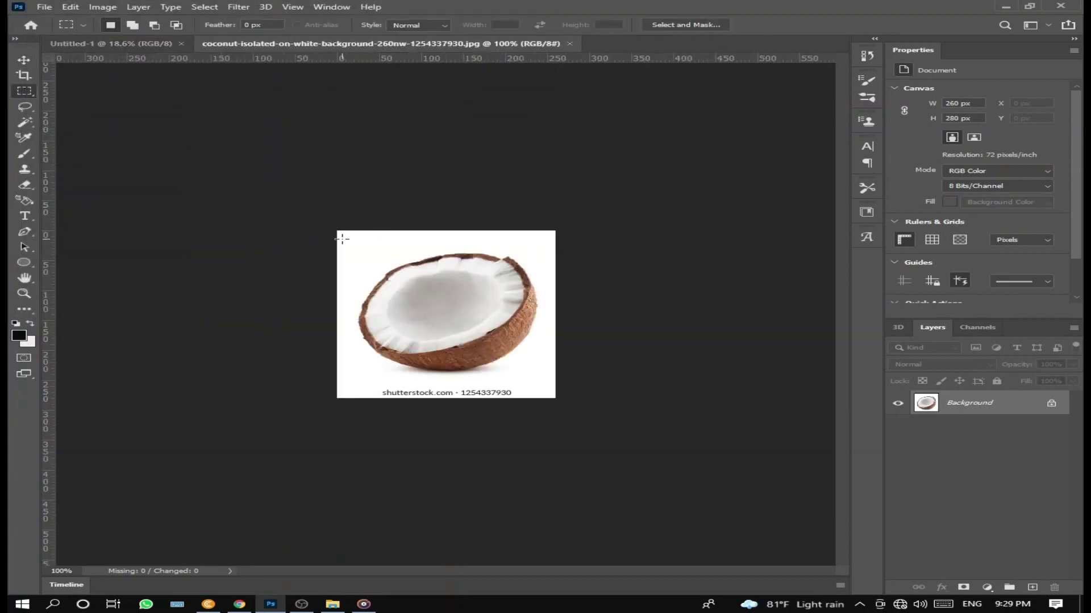
left_click_drag(342, 238, 552, 376)
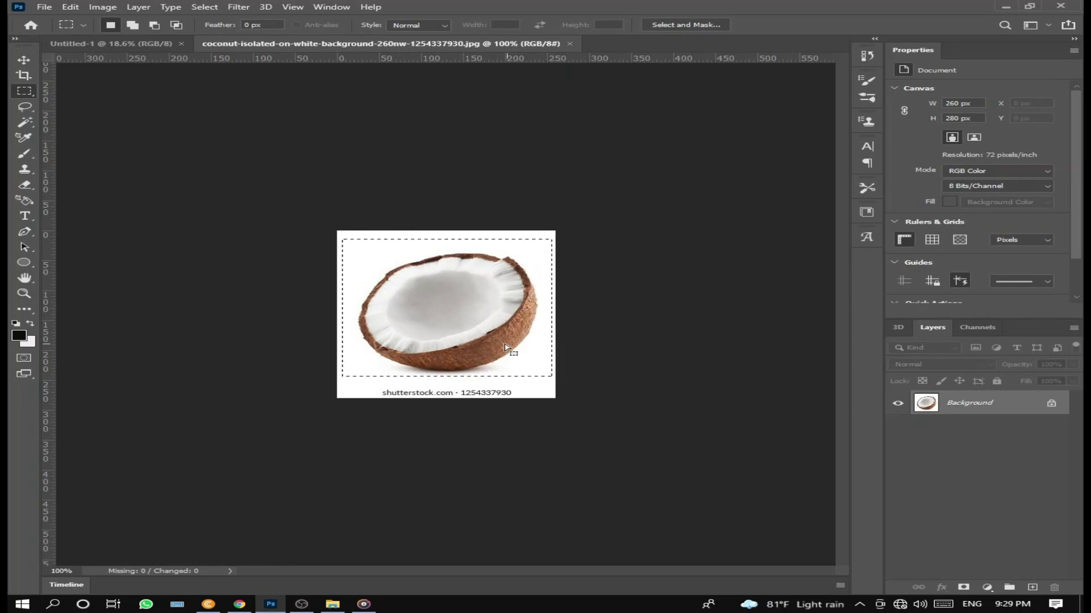
right_click(23, 119)
left_click(56, 145)
left_click(360, 273, "alt")
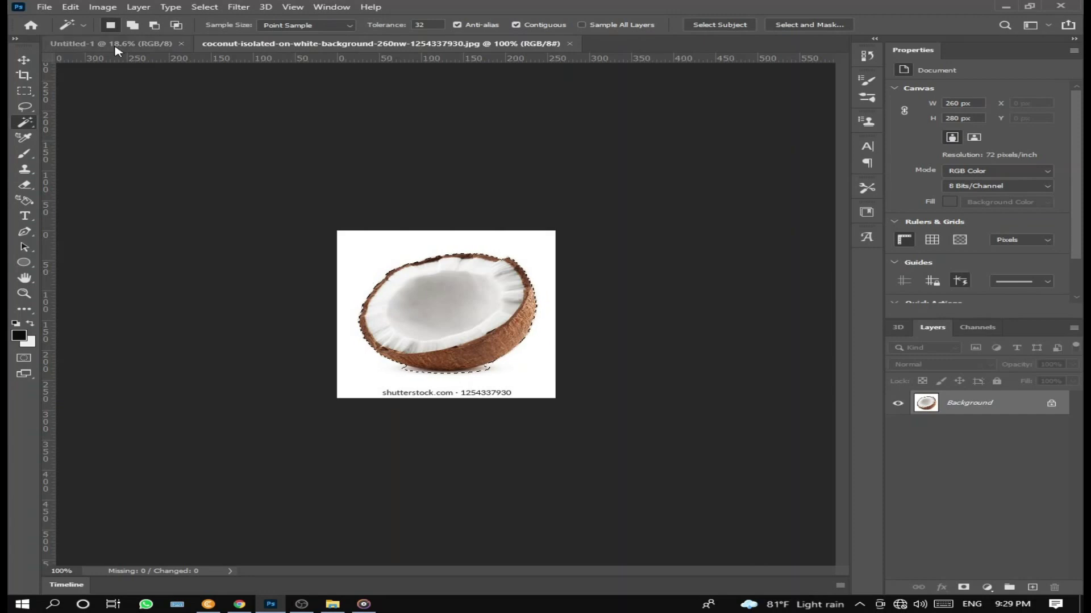
Paste the coconut into the A4 page as Layer 1, enlarged to about 625% and centred.
left_click(117, 44)
key("ctrl+v")
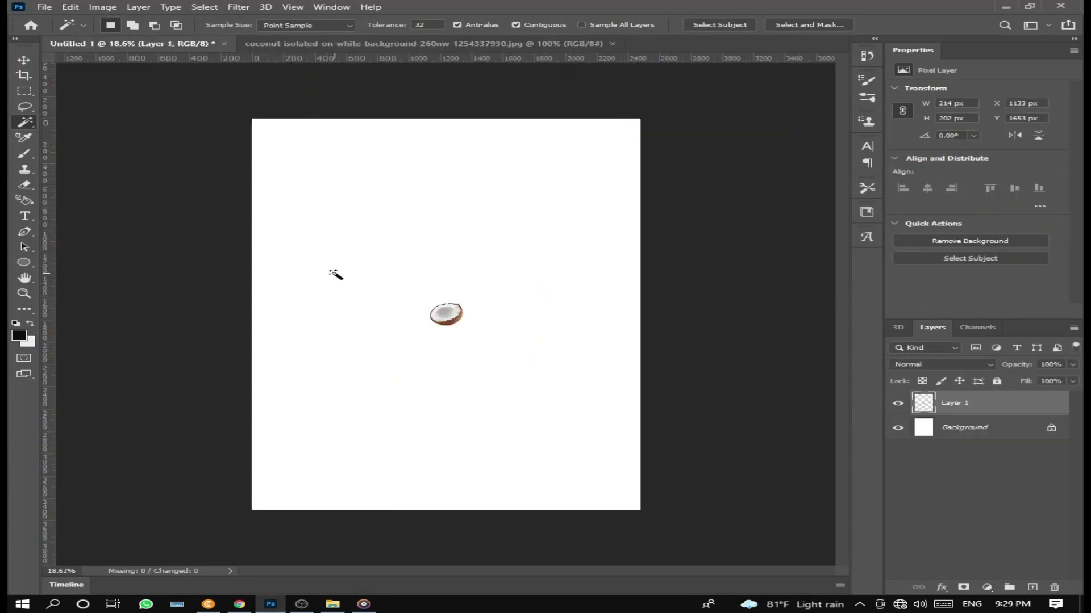
left_click(24, 60)
key("ctrl+t")
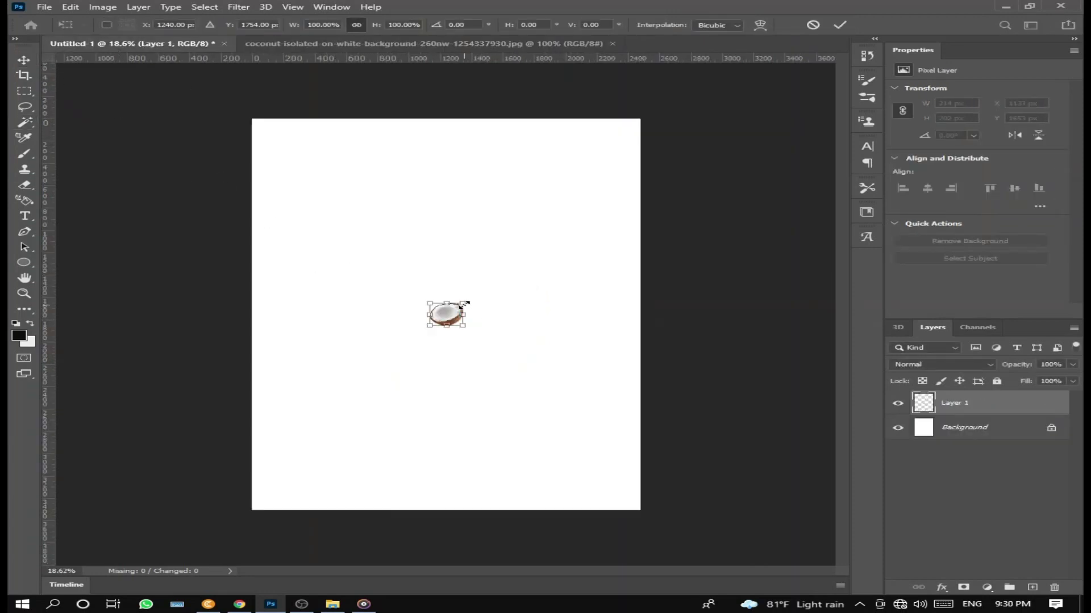
left_click_drag(463, 303, 543, 221)
left_click_drag(429, 326, 353, 371)
left_click_drag(484, 341, 459, 351)
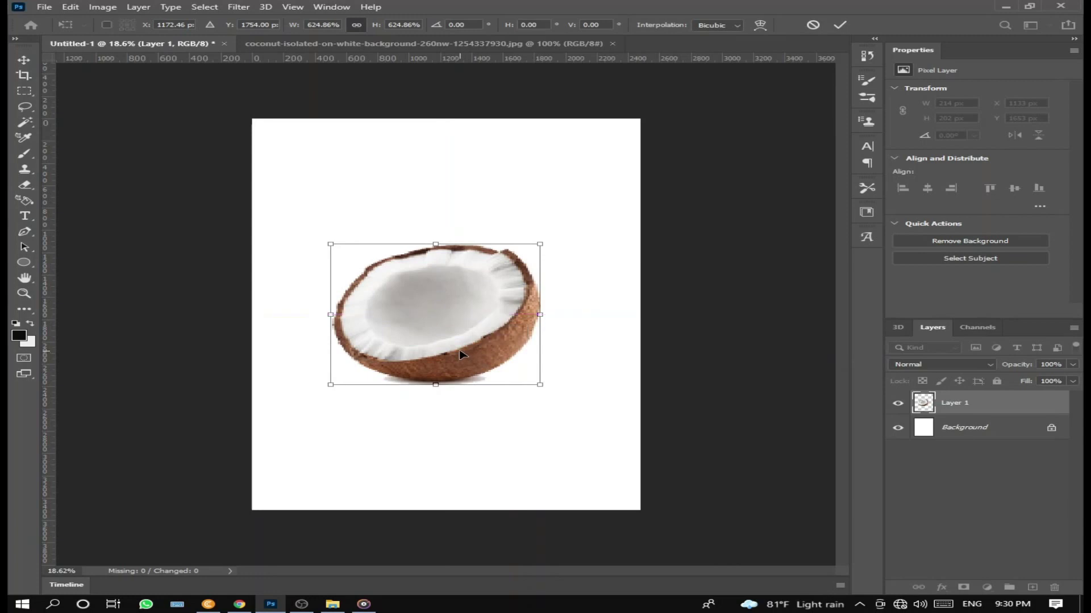
key("Return")
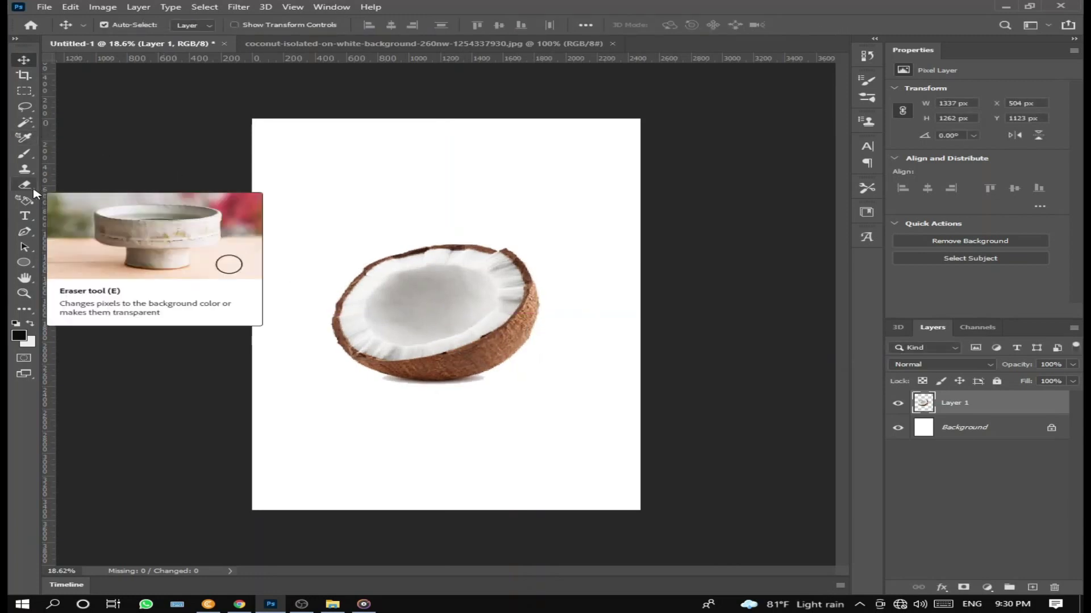
Lasso the grey shadow under the coconut, delete it, and deselect.
left_click(29, 114)
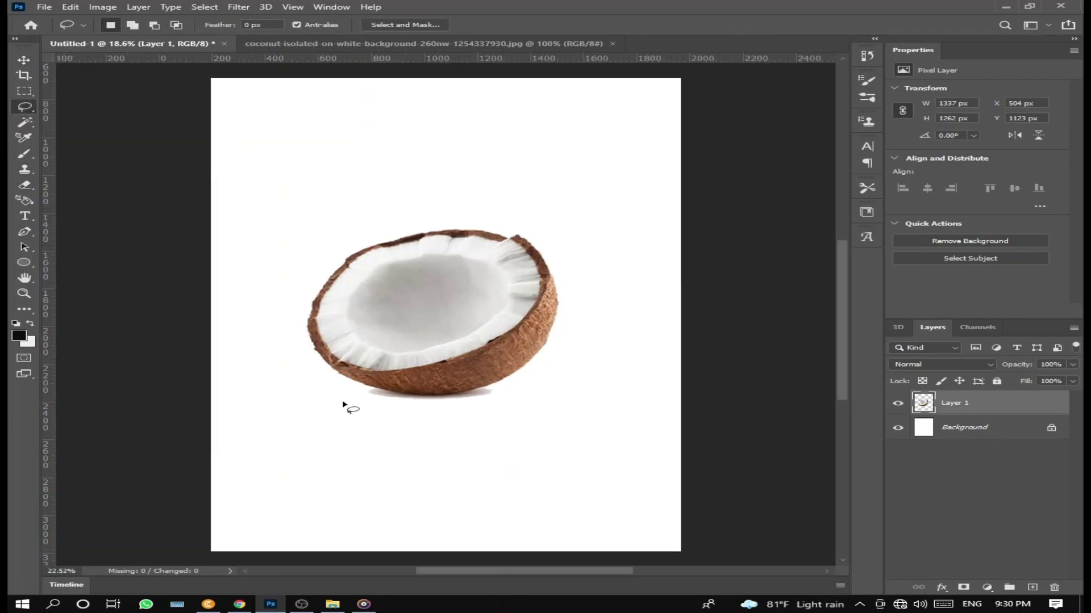
scroll(349, 406, "up", 5)
left_click_drag(422, 372, 408, 377)
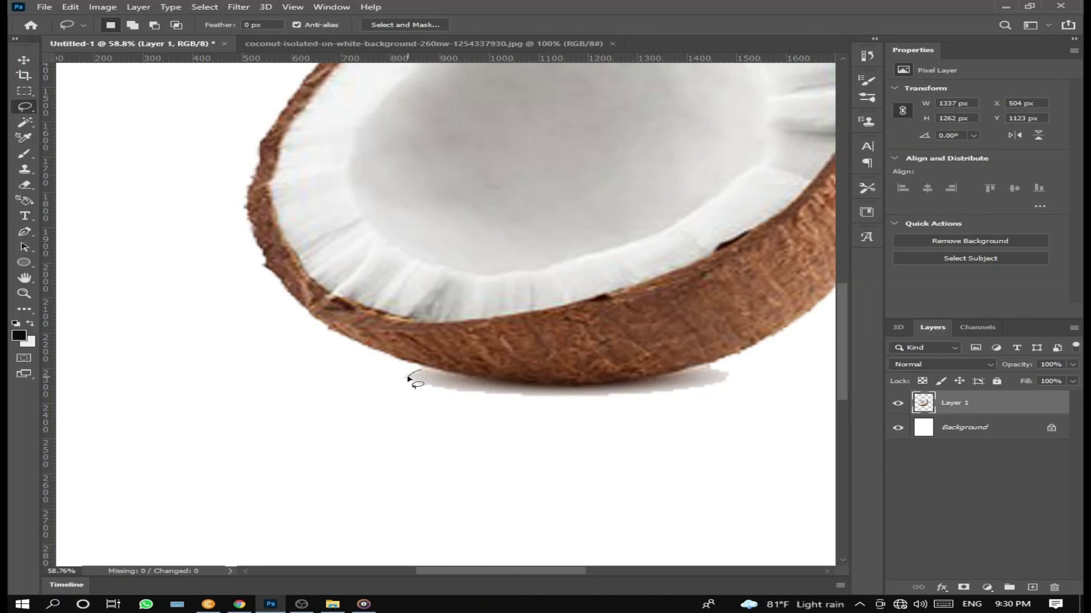
left_click_drag(598, 401, 708, 388)
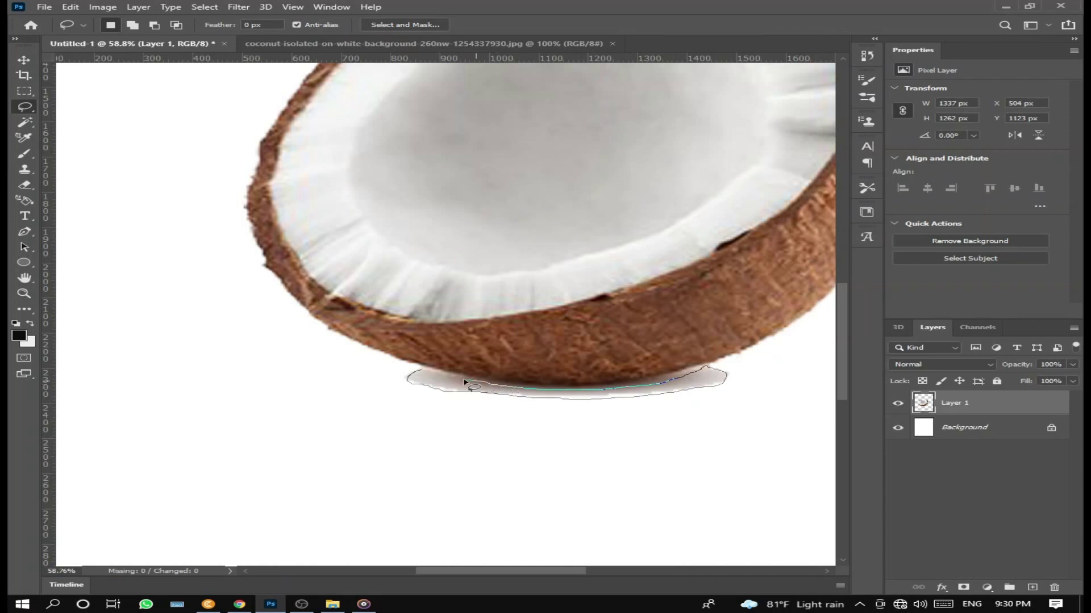
left_click_drag(425, 372, 421, 374)
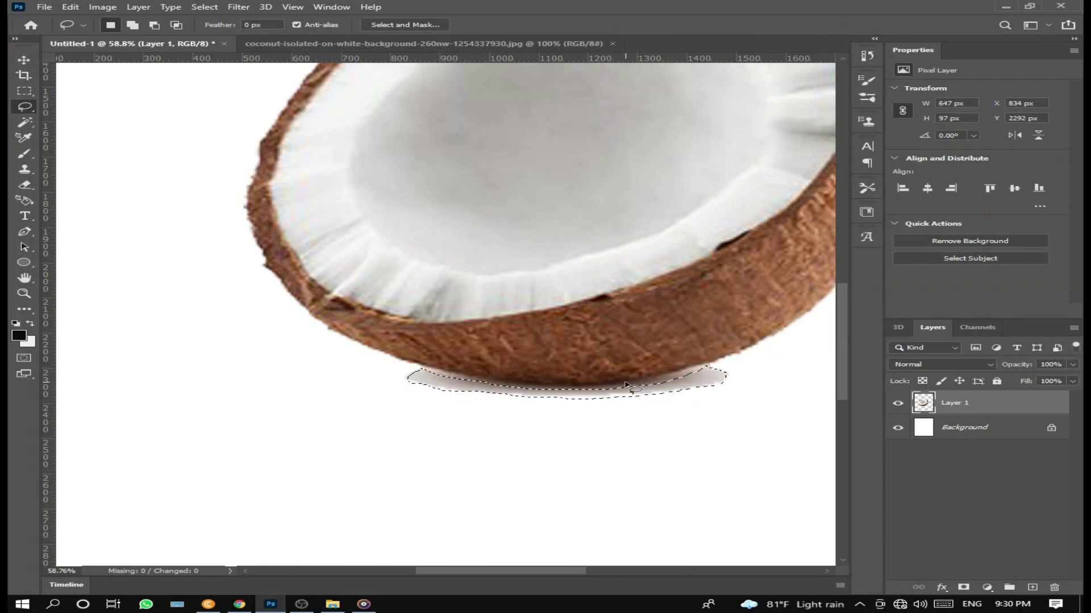
key("Delete")
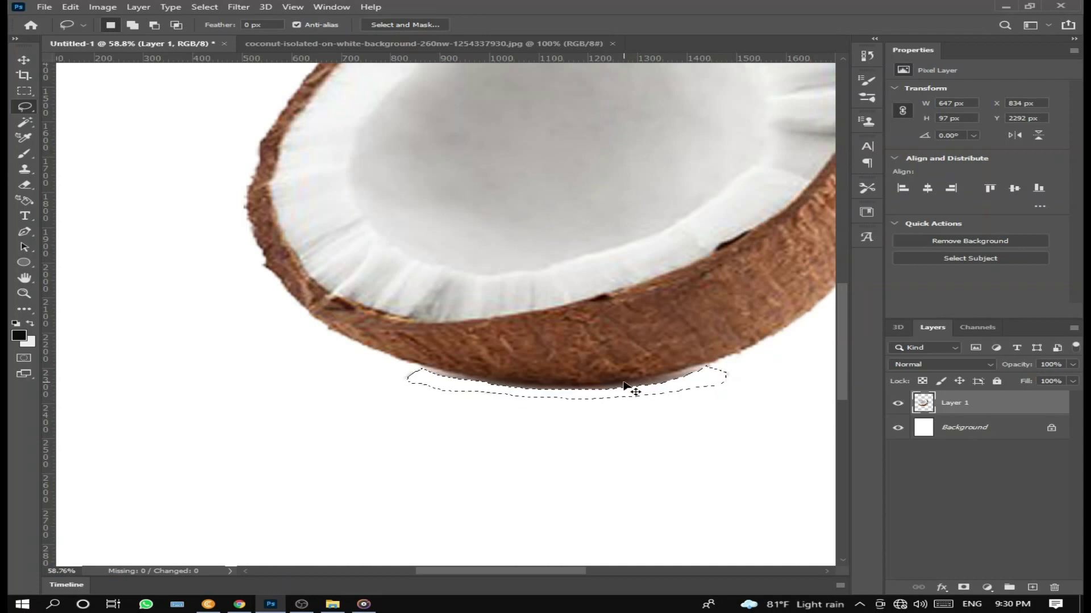
key("ctrl+d")
scroll(626, 386, "down", 3)
scroll(624, 385, "down", 1)
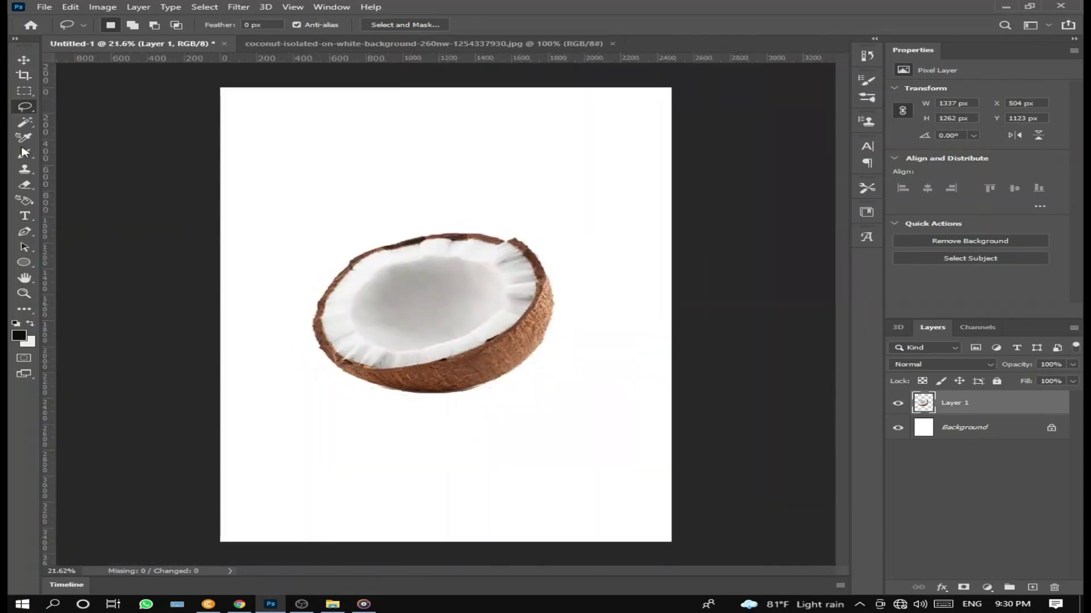
Paint a soft black dab on a new layer with a ~690 px brush at 100% opacity and flow.
left_click(24, 60)
left_click(1035, 587)
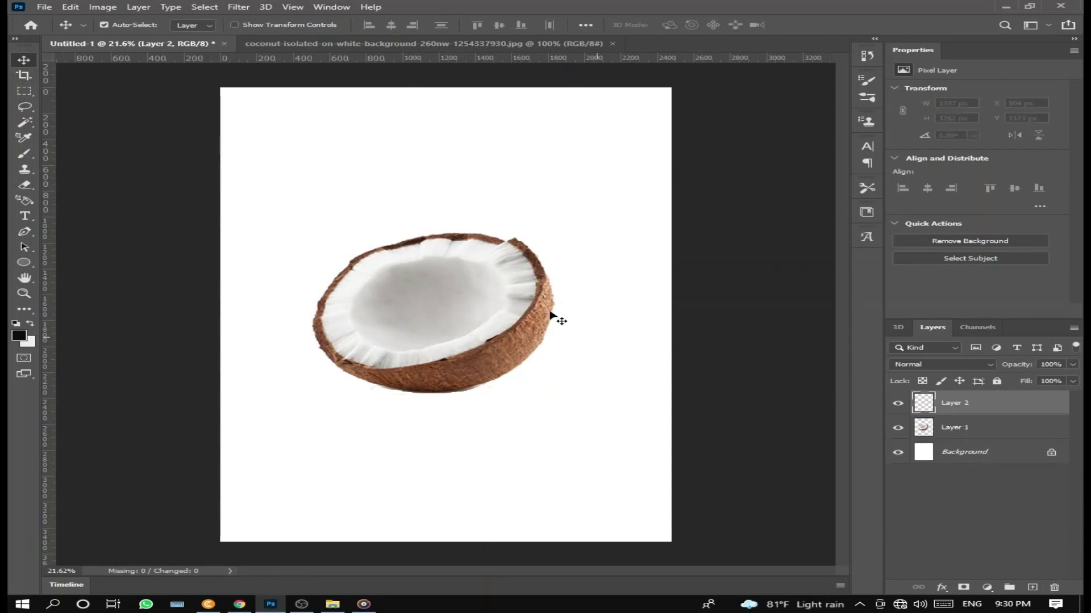
left_click(24, 154)
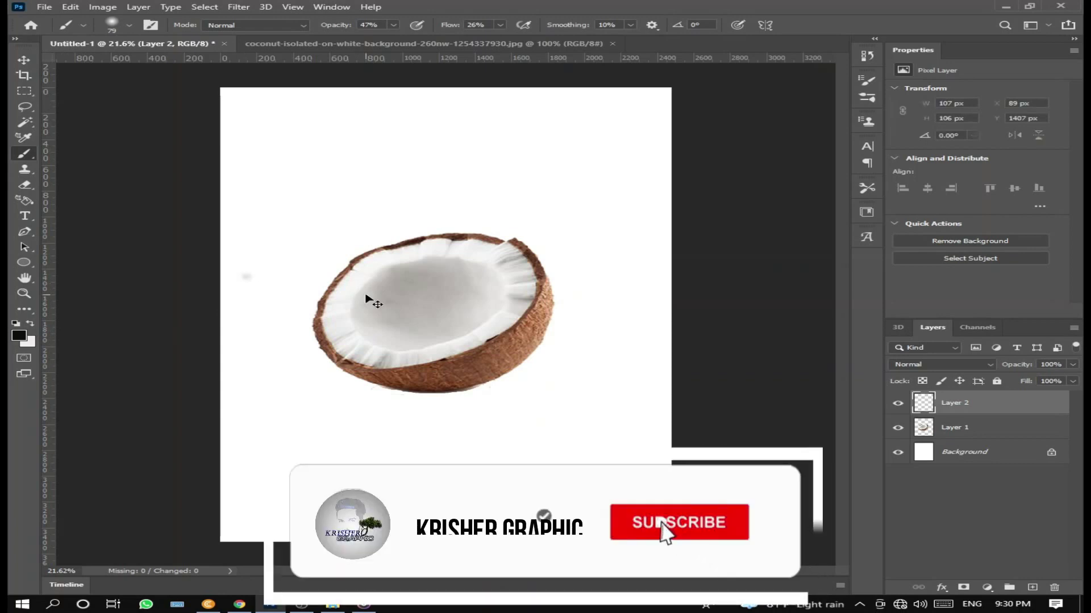
key("0")
key("shift+0")
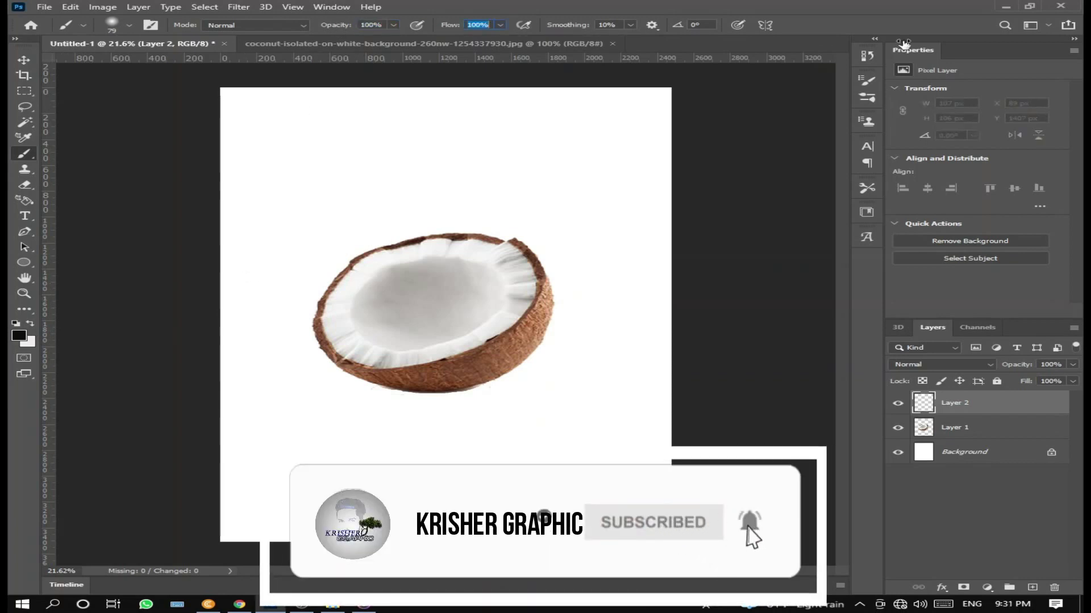
left_click_drag(329, 260, 412, 273)
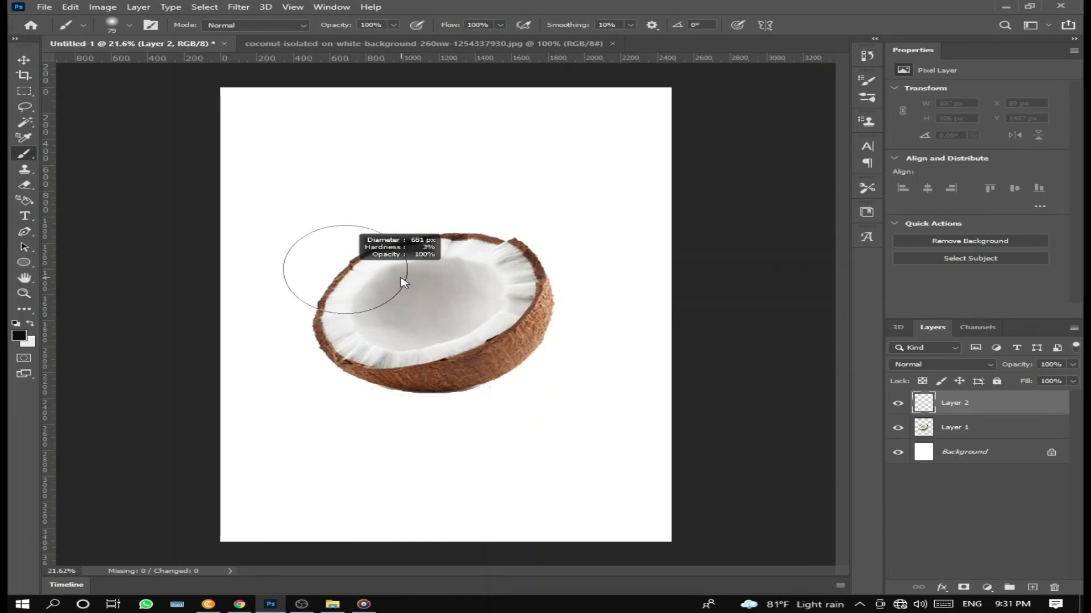
left_click(386, 168)
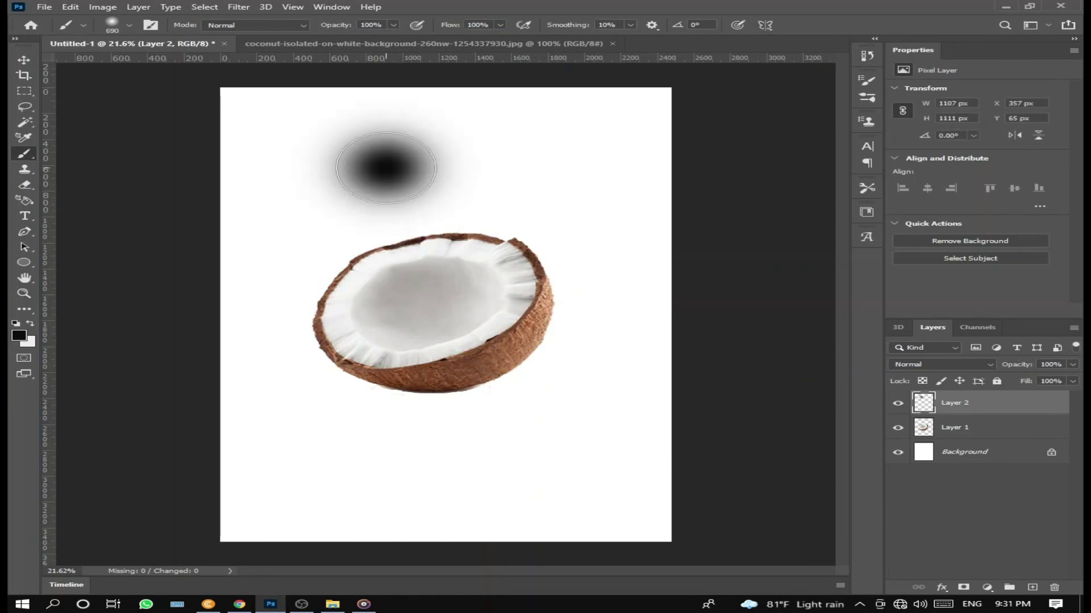
Flatten and widen the black dab beneath the coconut and set its layer opacity to 76%.
key("ctrl+t")
left_click_drag(385, 100, 386, 204)
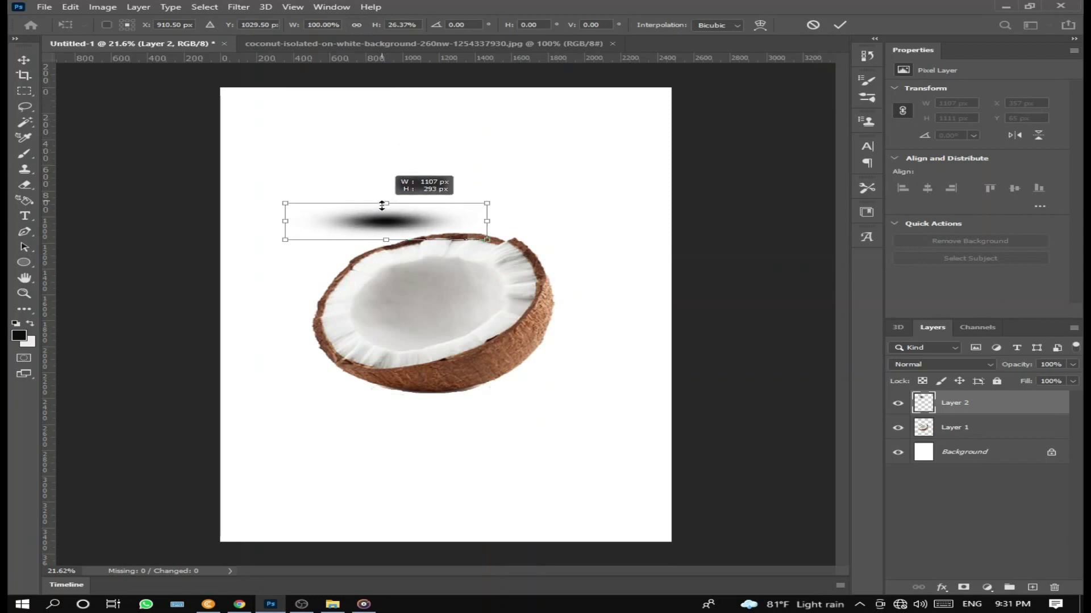
left_click_drag(487, 222, 603, 221)
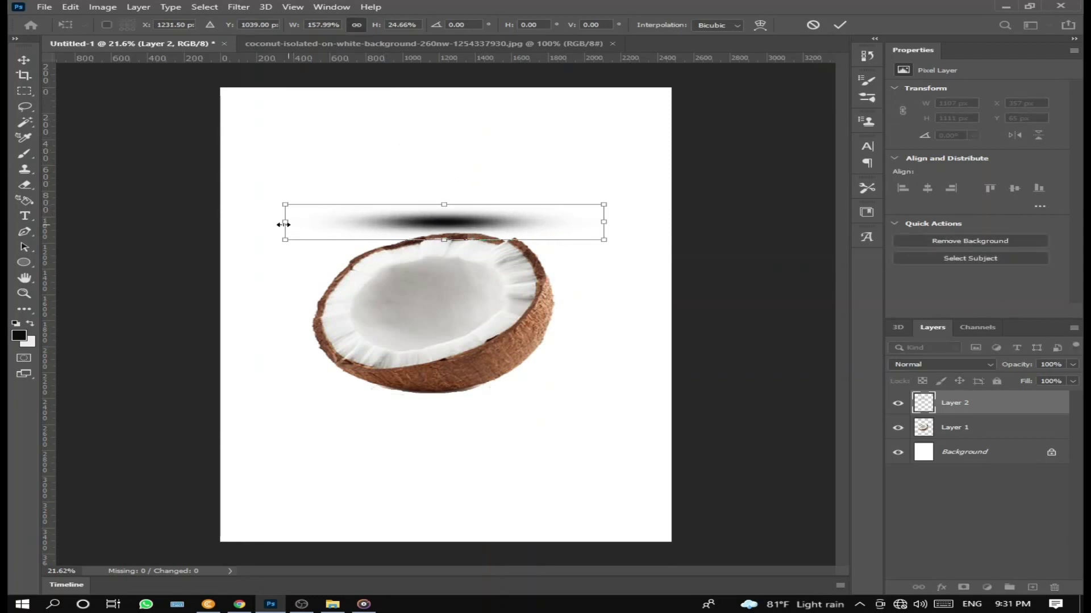
left_click_drag(284, 225, 212, 225)
left_click_drag(421, 221, 481, 396)
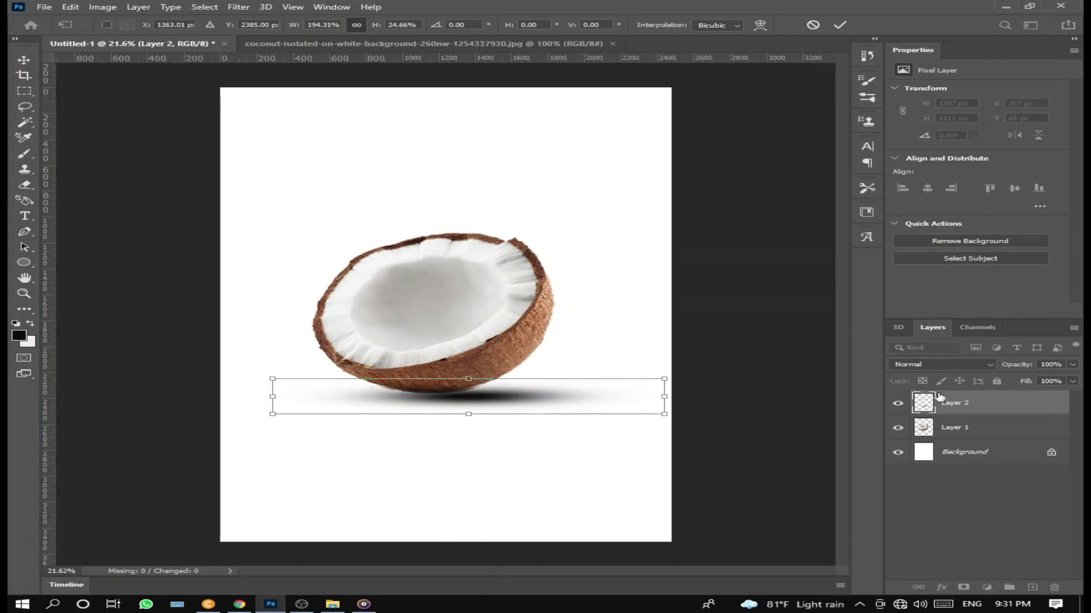
left_click_drag(1012, 365, 1003, 366)
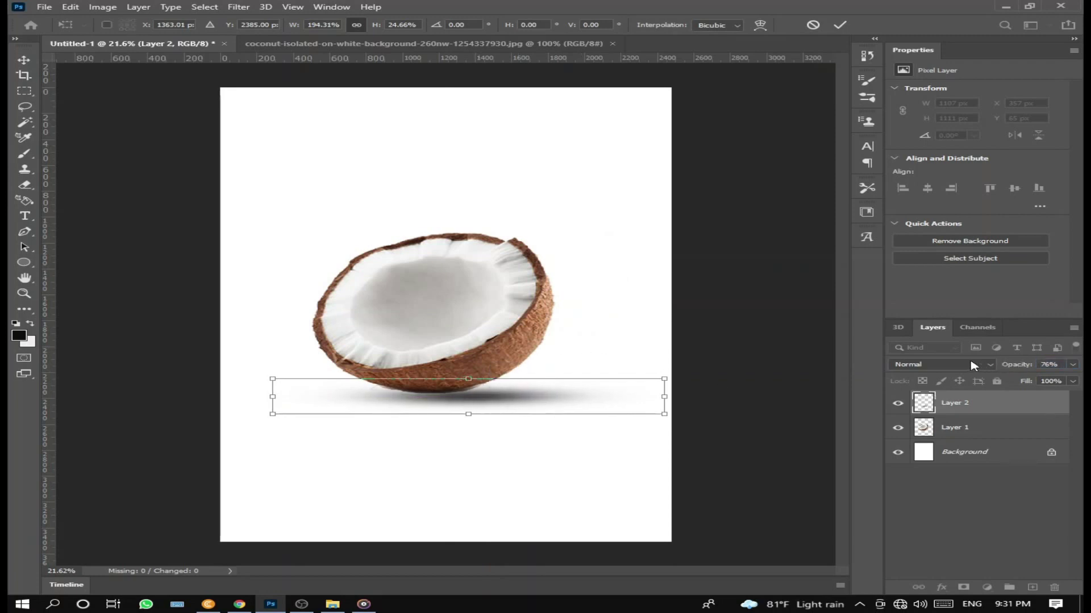
key("Return")
Nudge the coconut slightly right over its shadow.
key("b")
left_click(21, 61)
left_click_drag(556, 329, 561, 330)
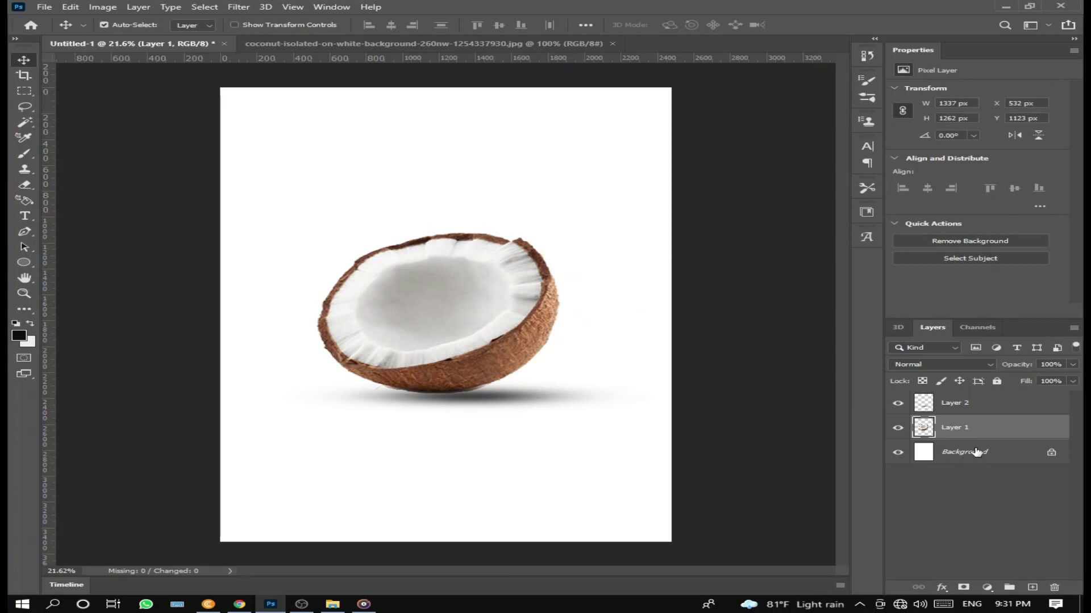
Add a new layer above Background and a Gradient fill layer.
left_click(1005, 459)
left_click(1032, 587)
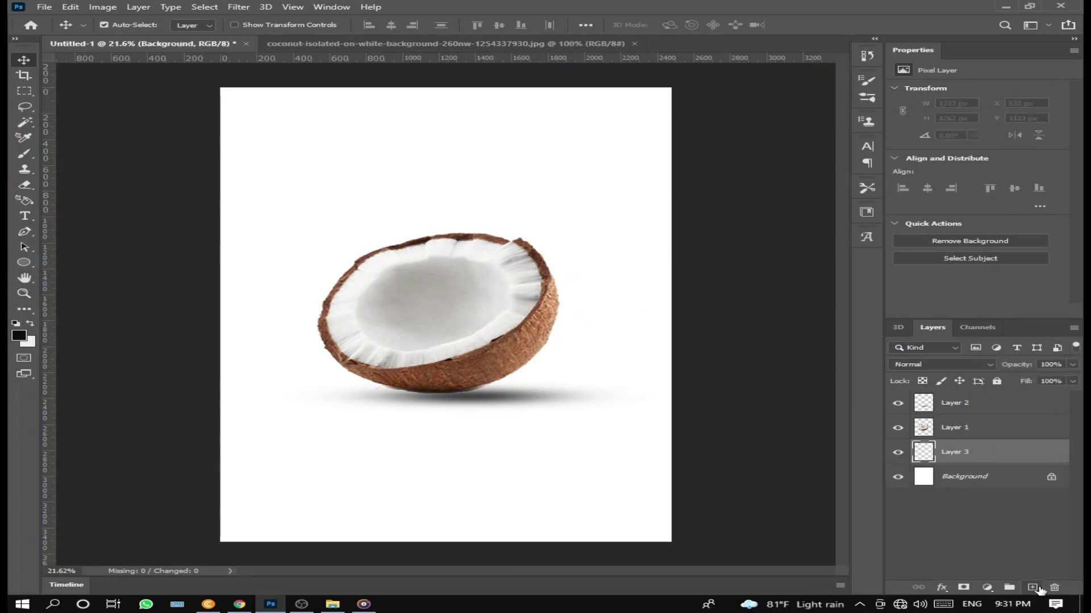
left_click(996, 586)
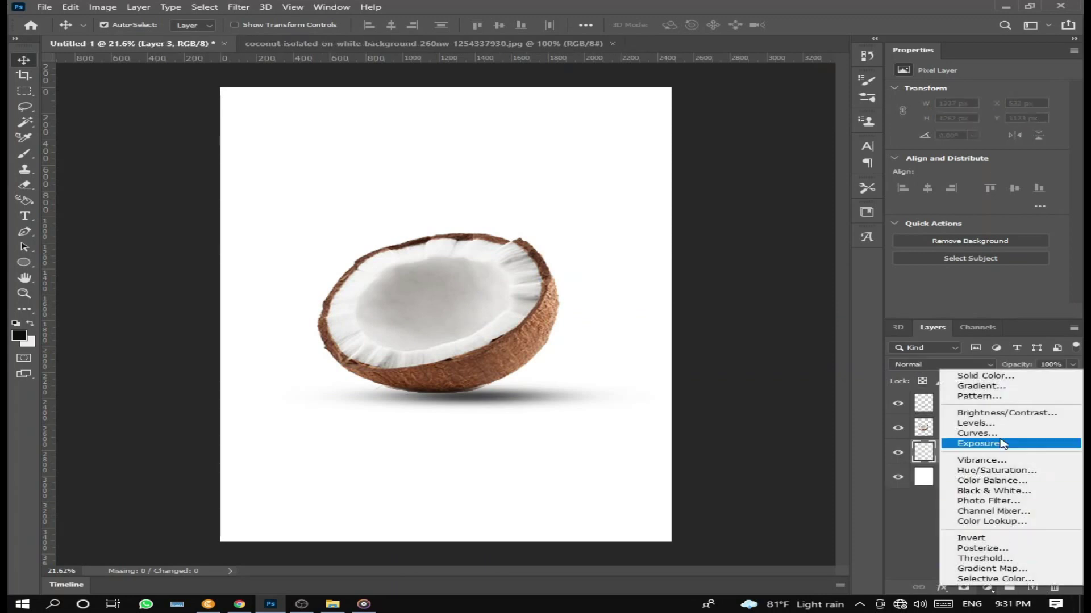
left_click(986, 387)
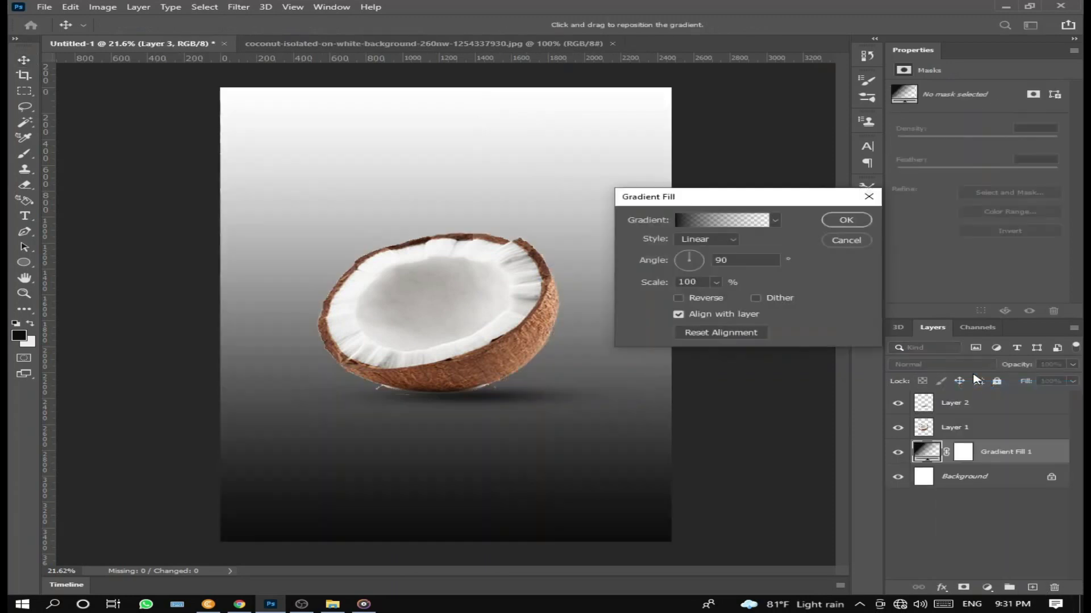
Set the gradient fill to Radial, blue preset, Reverse ticked, Scale 67%.
left_click(701, 241)
left_click(704, 252)
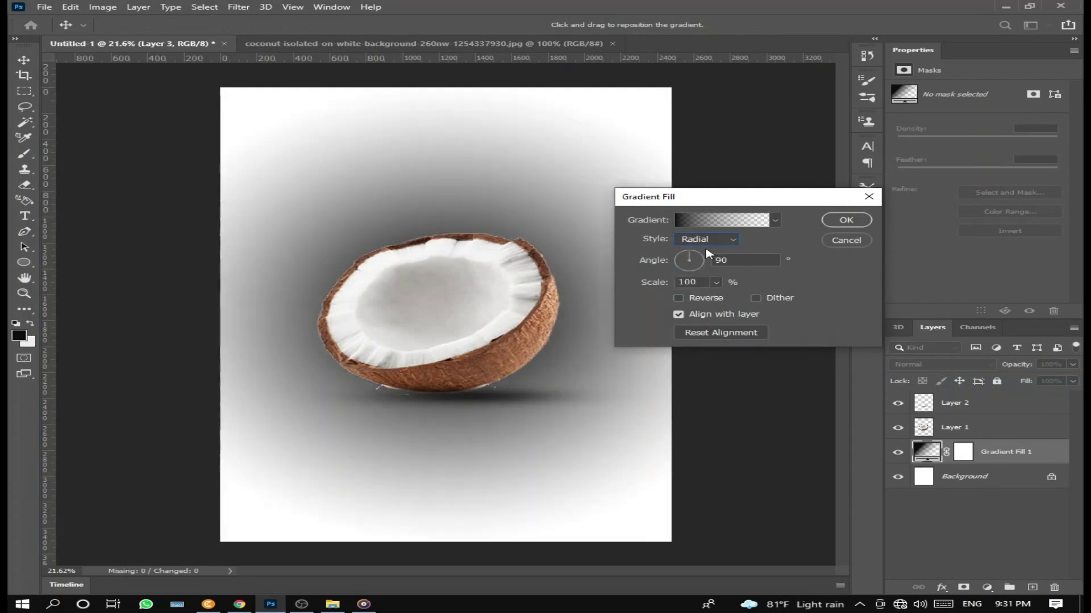
left_click(720, 230)
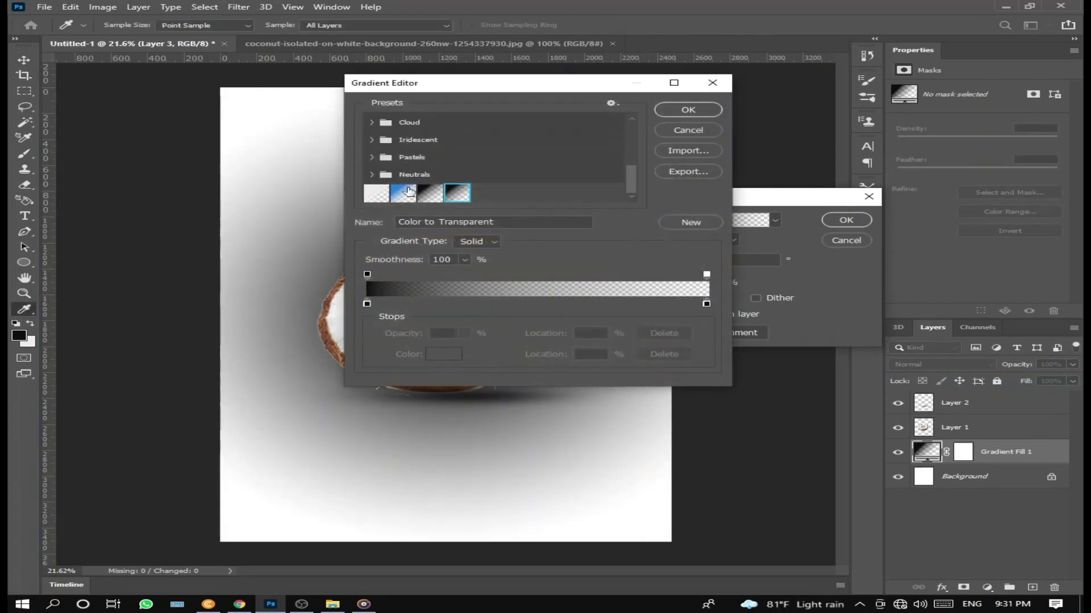
left_click(404, 192)
left_click(688, 110)
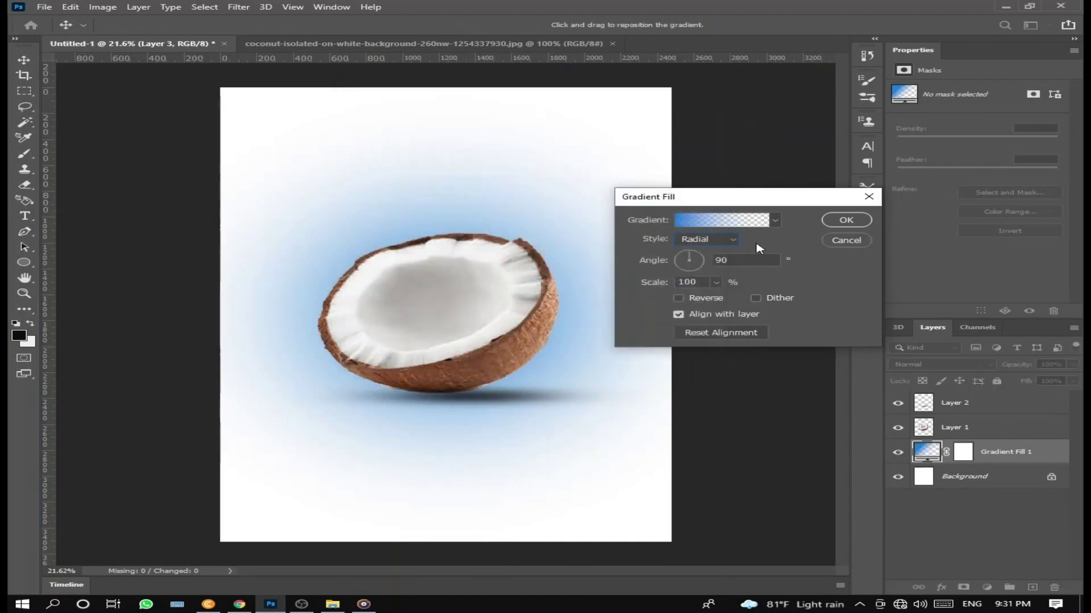
left_click(699, 298)
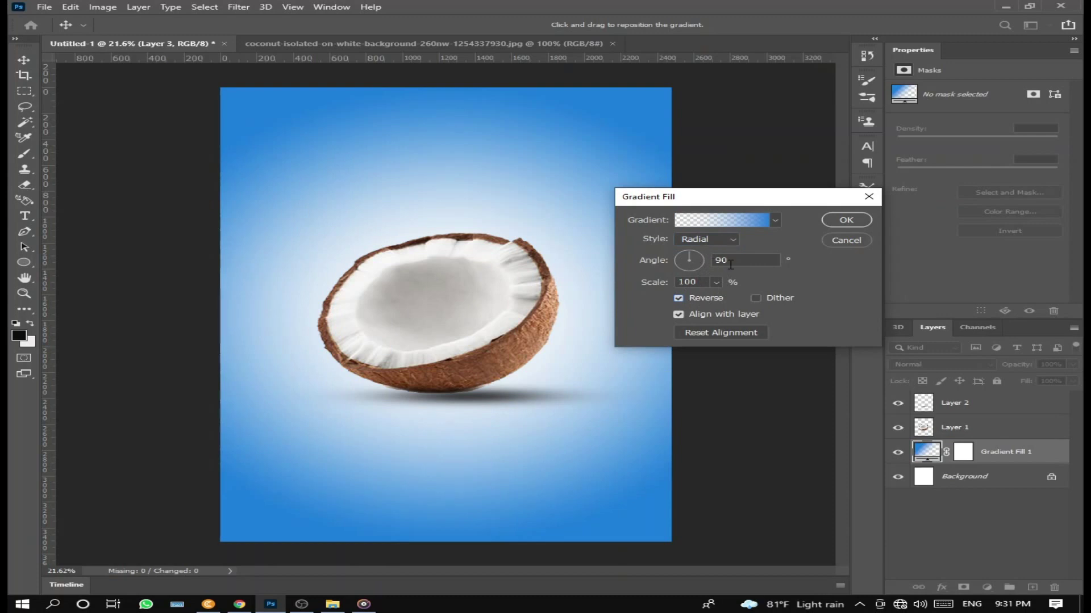
left_click(716, 282)
left_click_drag(717, 301, 712, 301)
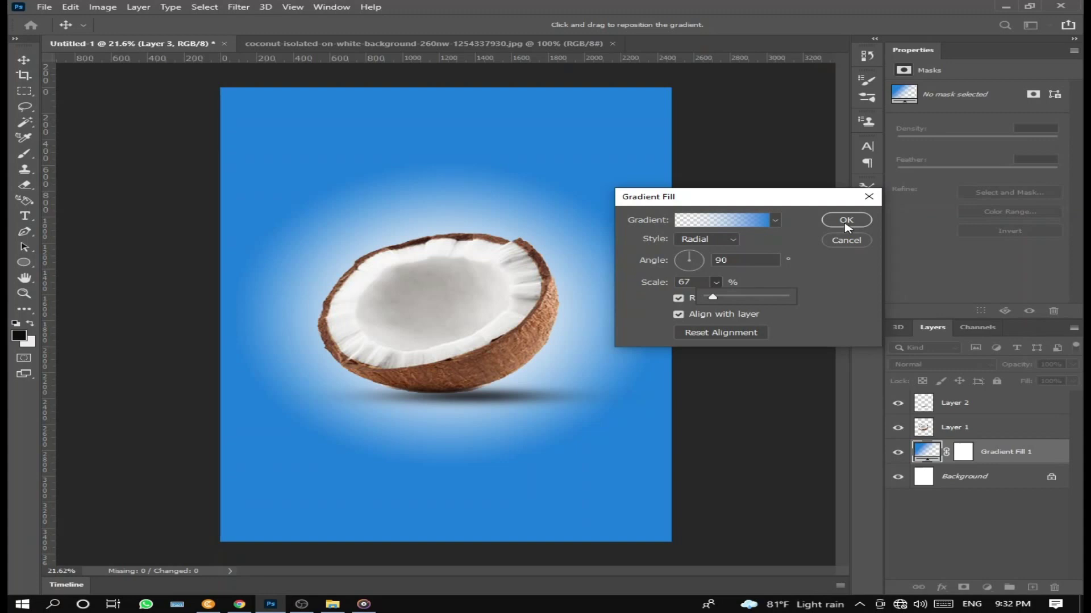
Change the gradient's blue colour stop to the deeper blue #076cca.
left_click(681, 225)
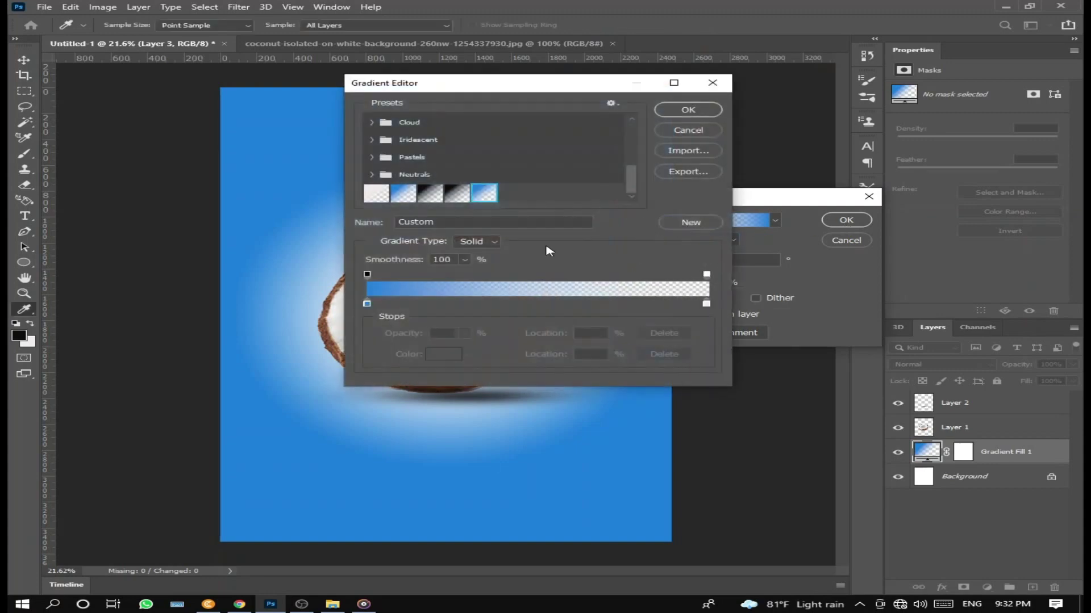
left_click(367, 304)
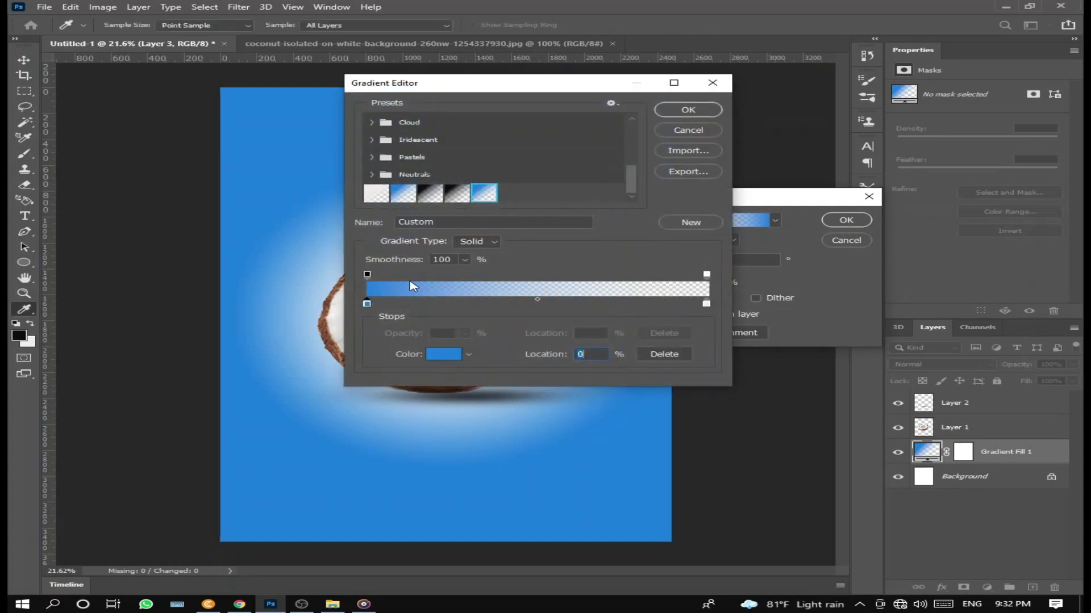
double_click(367, 305)
left_click_drag(835, 343, 834, 331)
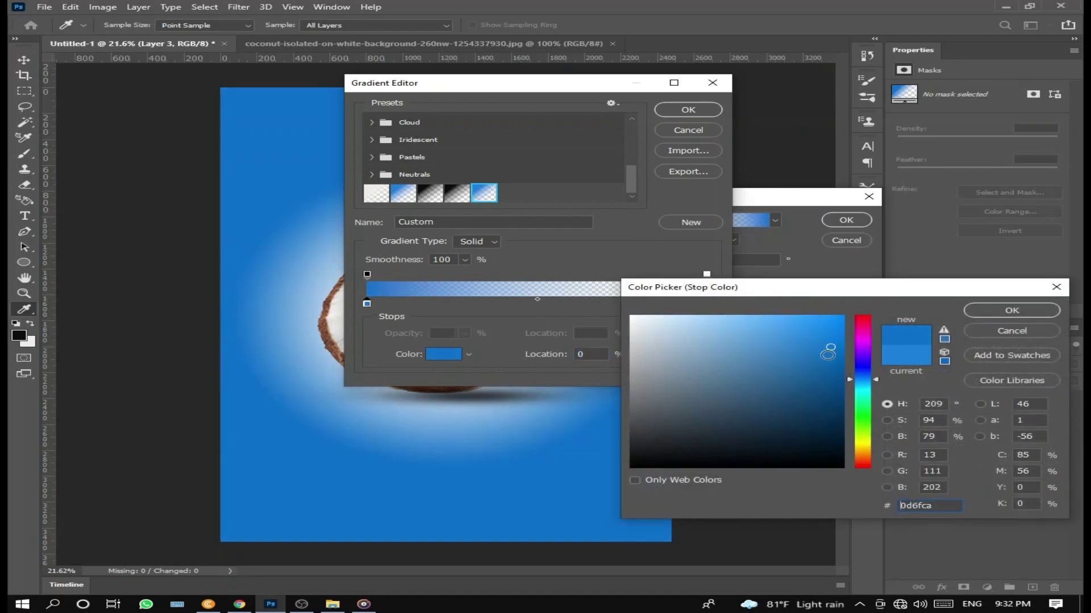
left_click(837, 322)
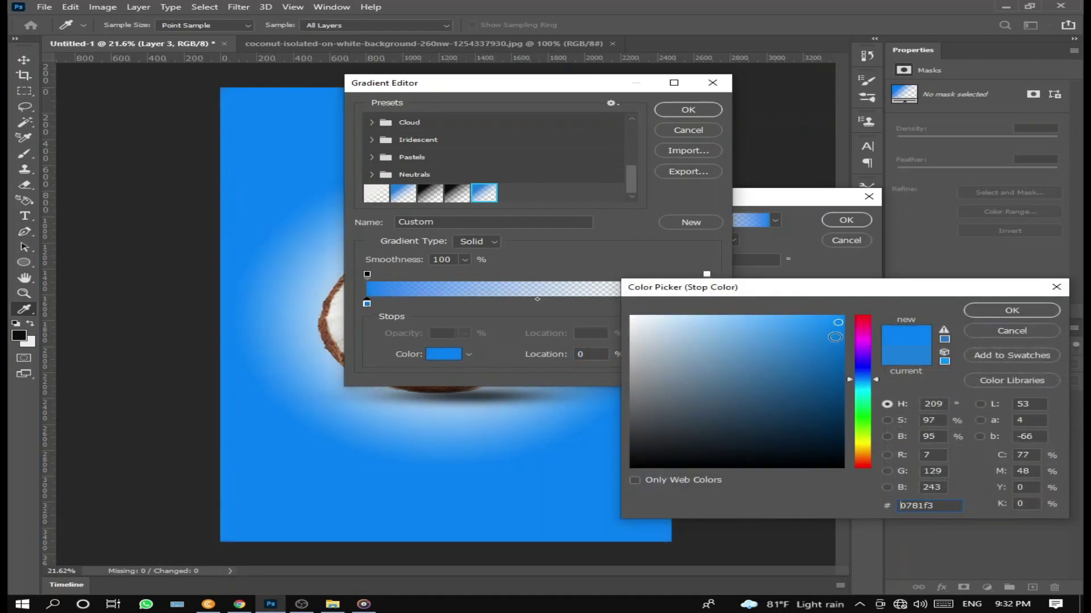
left_click_drag(840, 336, 824, 334)
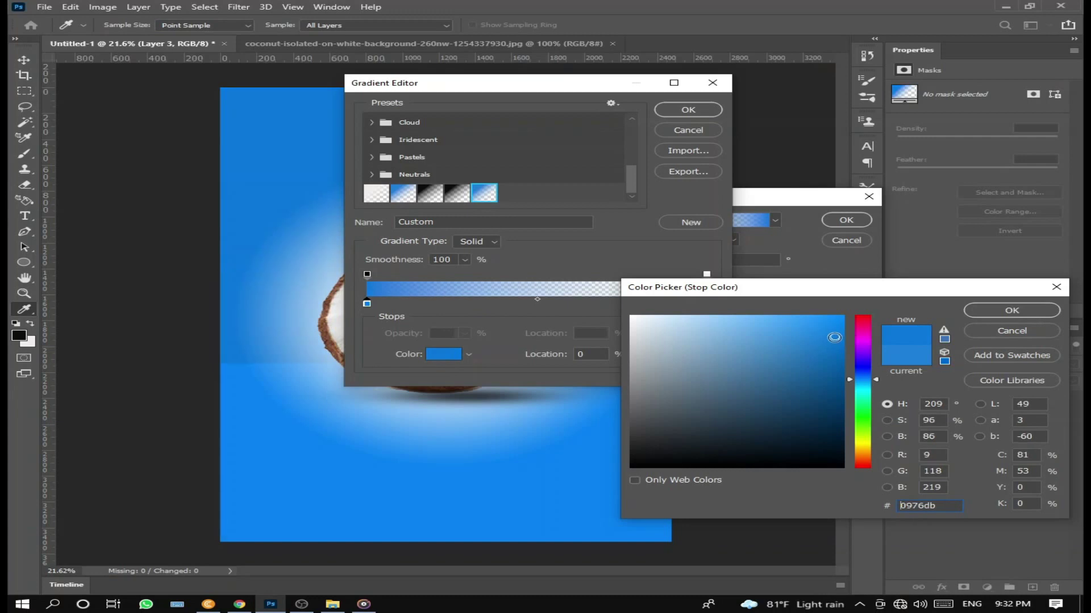
left_click(832, 350)
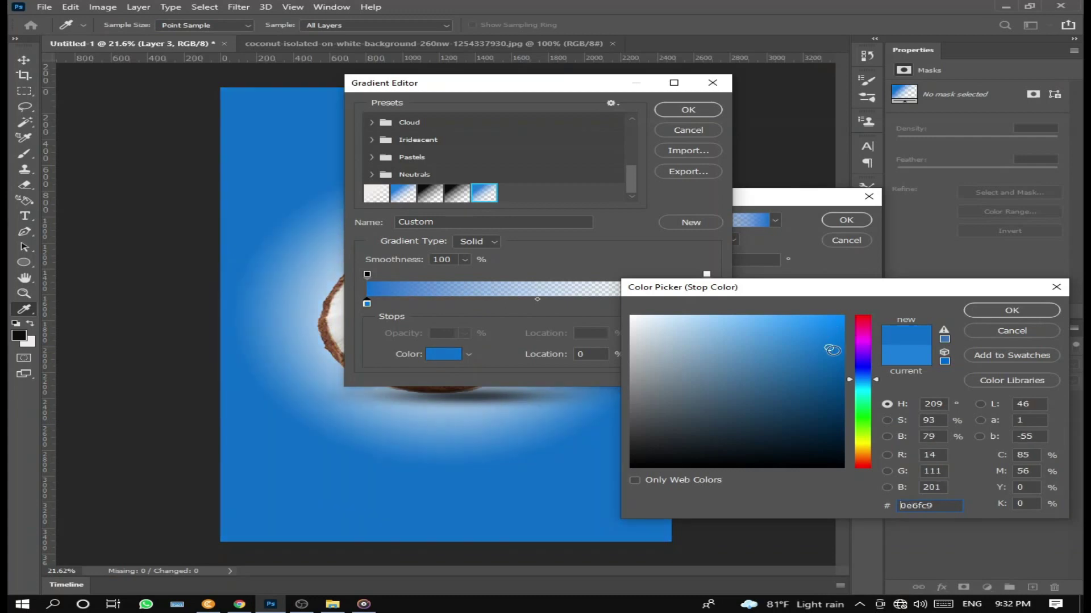
left_click(836, 347)
left_click(998, 314)
Confirm the edited Gradient Fill 1 and nudge the coconut slightly right.
left_click(683, 109)
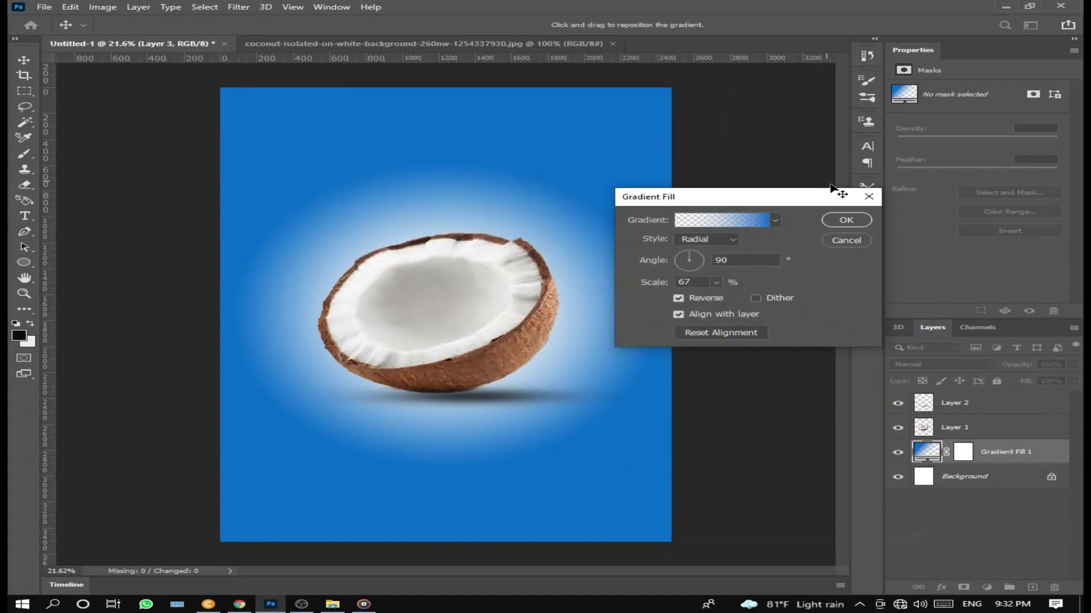
left_click(841, 222)
left_click_drag(543, 310, 551, 309)
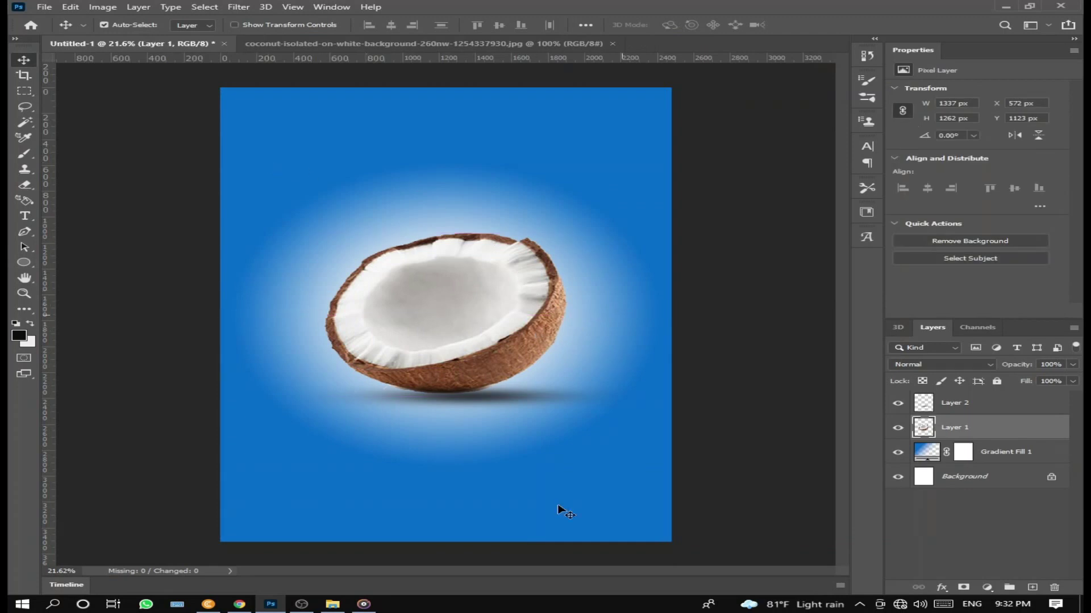
Close the coconut photo and open skull_island_4k.jpg (1080 x 1920 px).
left_click(45, 7)
left_click(62, 120)
left_click(44, 7)
left_click(63, 33)
scroll(401, 156, "down", 2)
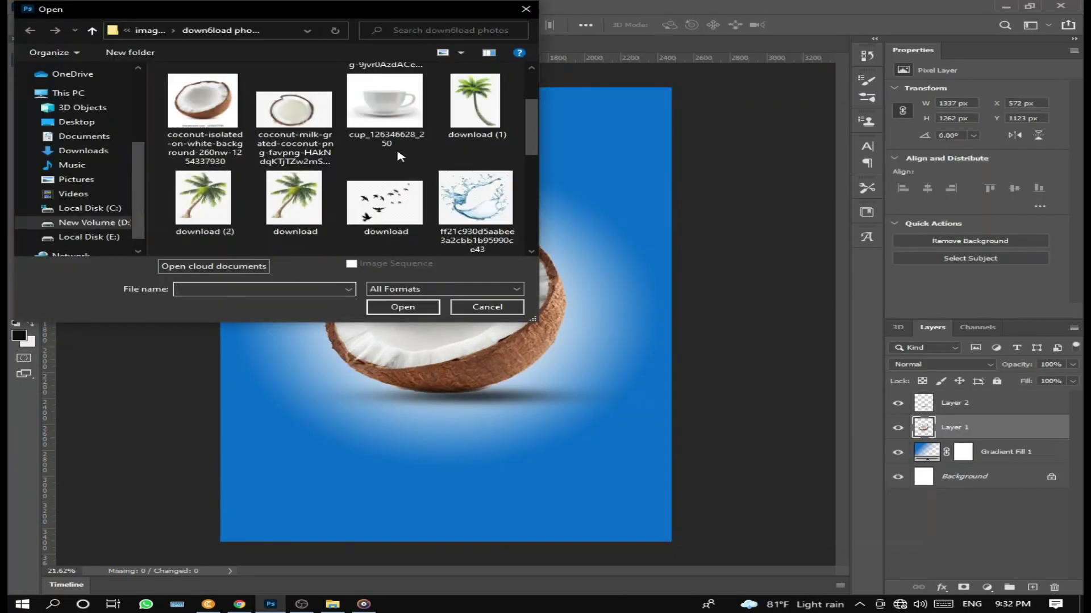
scroll(400, 156, "down", 2)
scroll(400, 158, "down", 2)
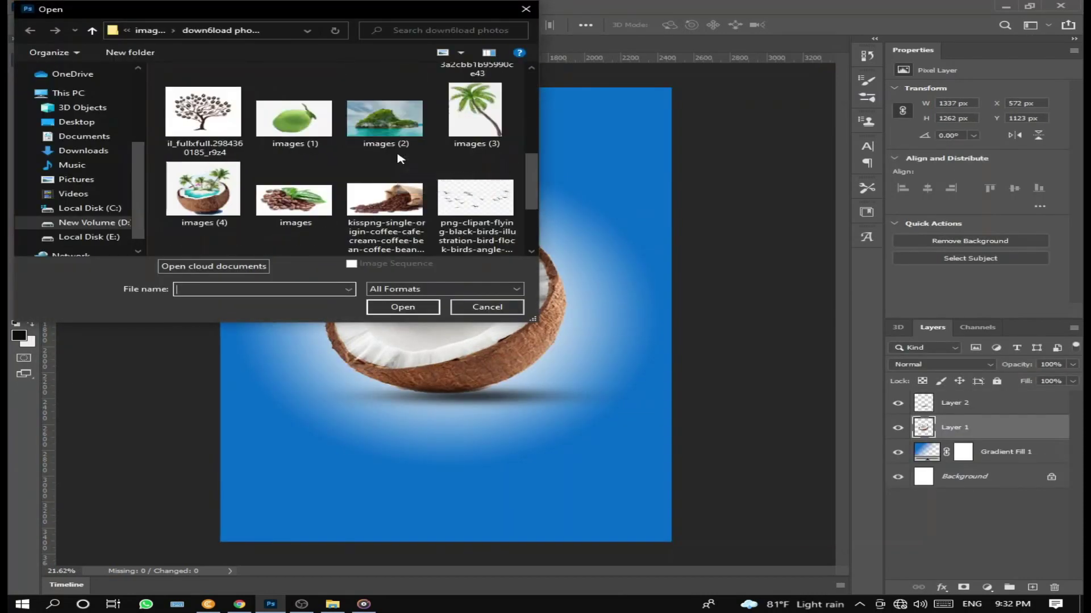
scroll(400, 158, "down", 2)
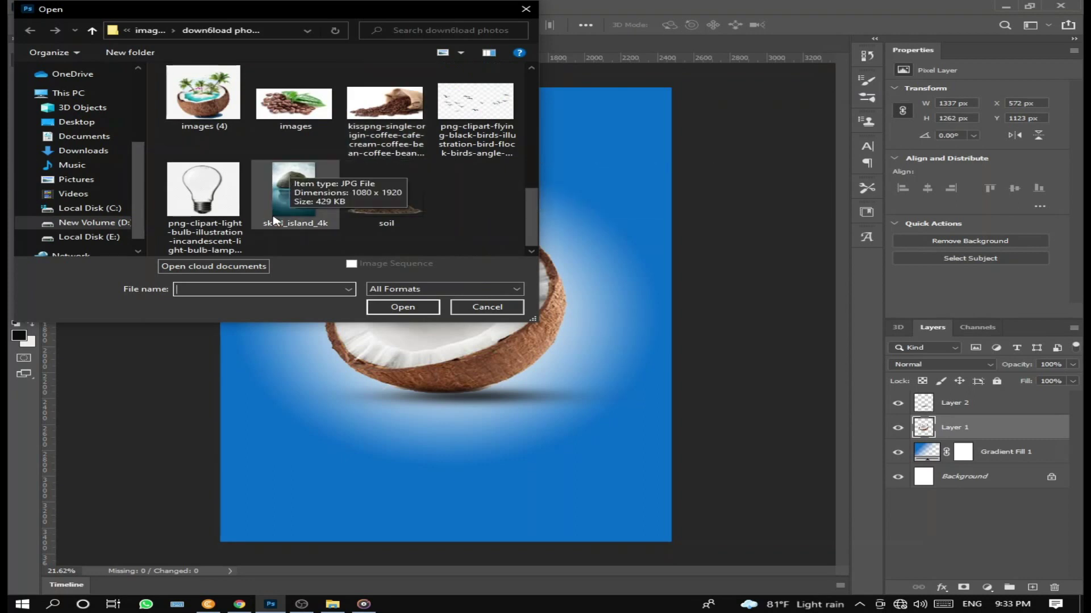
scroll(299, 199, "up", 3)
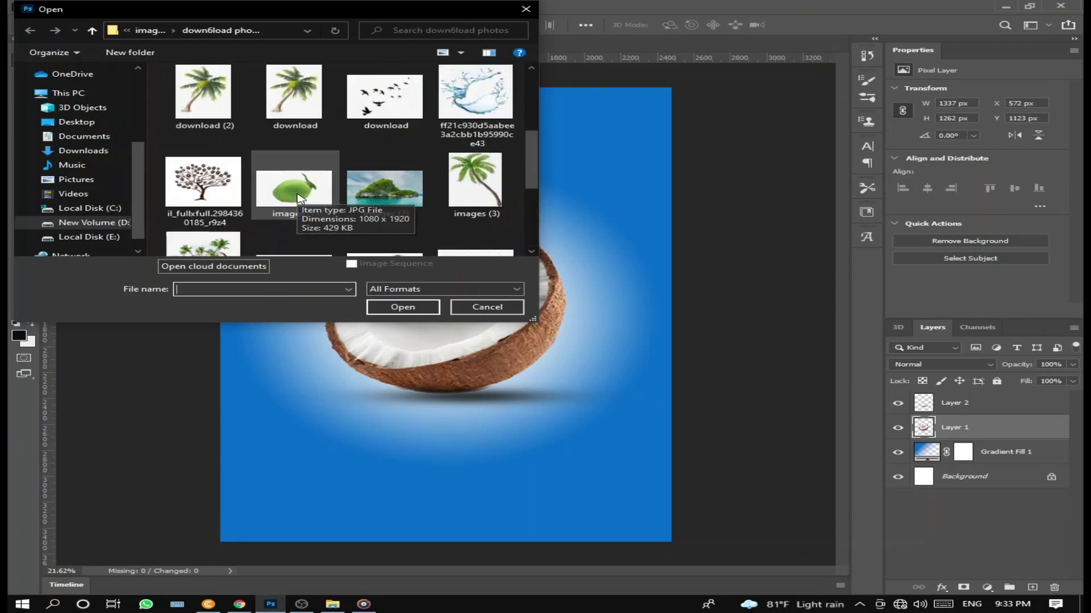
scroll(355, 197, "up", 3)
scroll(355, 197, "down", 2)
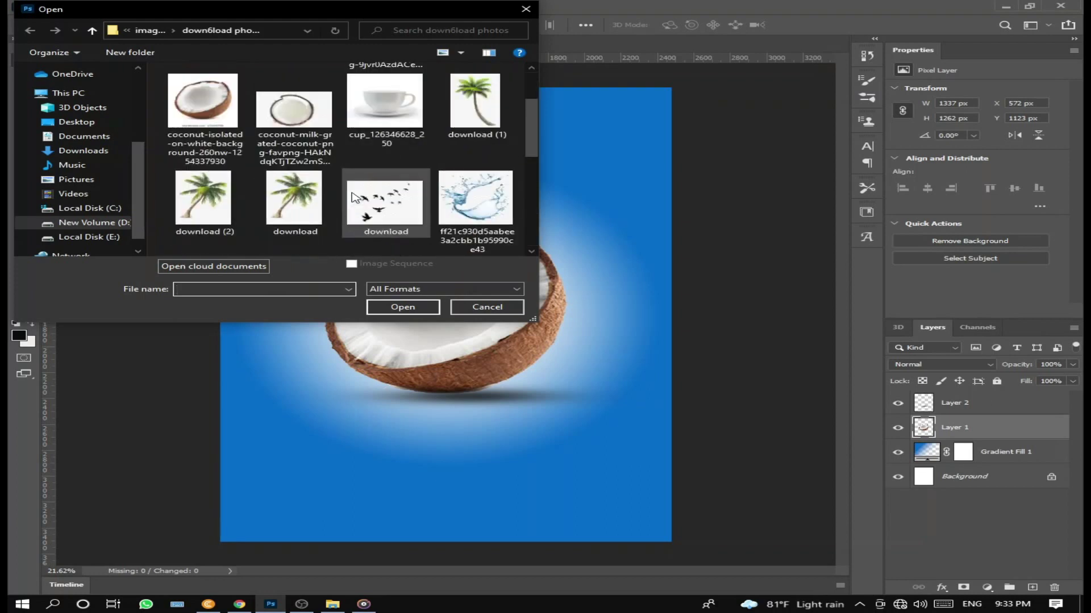
scroll(355, 197, "down", 5)
scroll(355, 197, "up", 3)
scroll(355, 197, "down", 3)
double_click(294, 190)
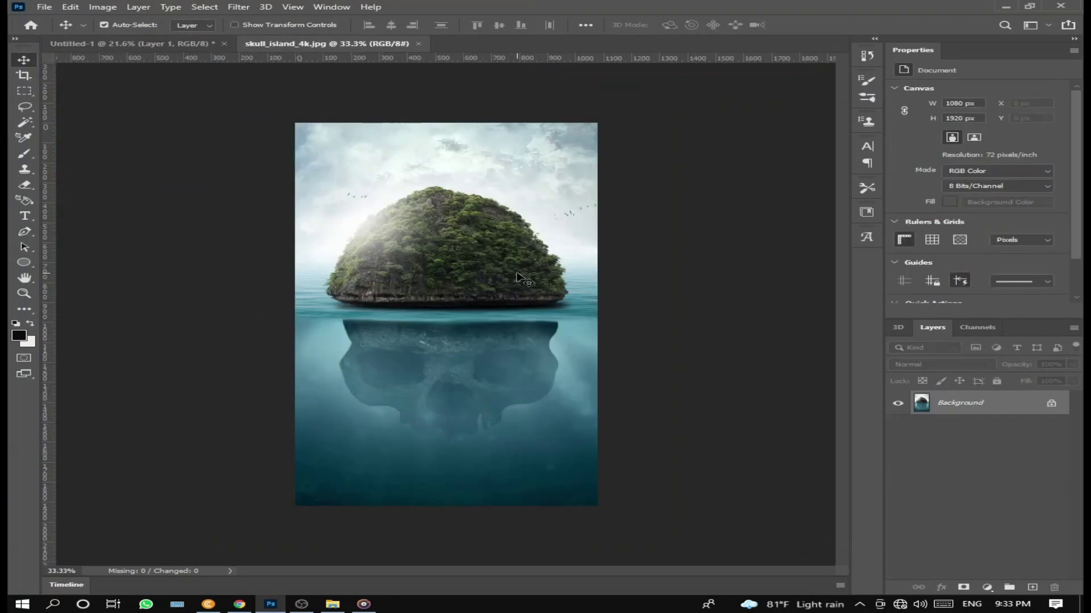
Quick-select the water and the whole island in skull_island_4k.jpg.
left_click(25, 107)
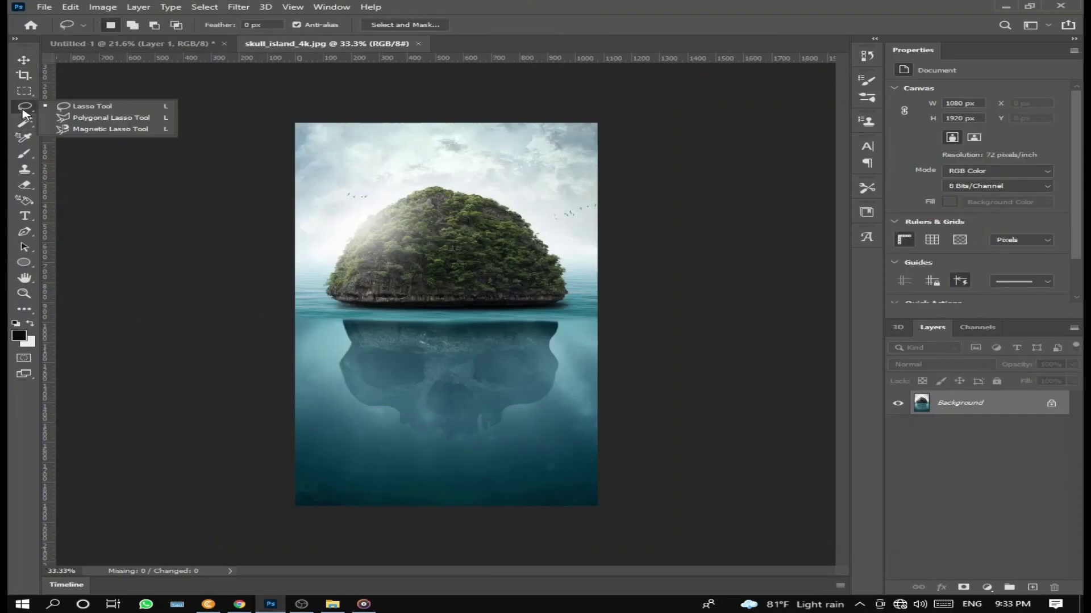
left_click(25, 122)
left_click(79, 137)
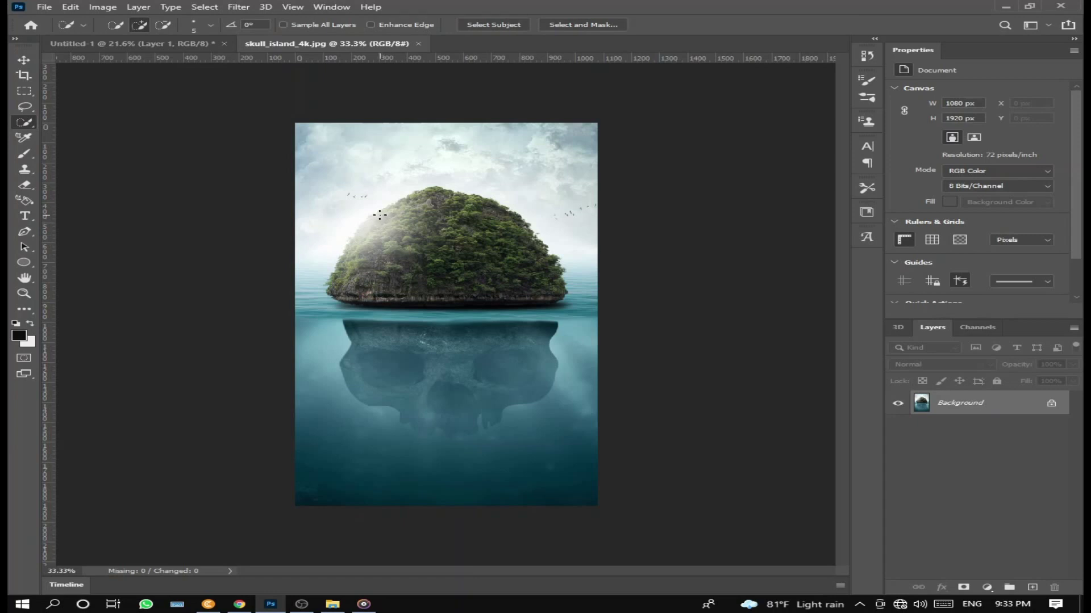
left_click_drag(292, 322, 576, 501)
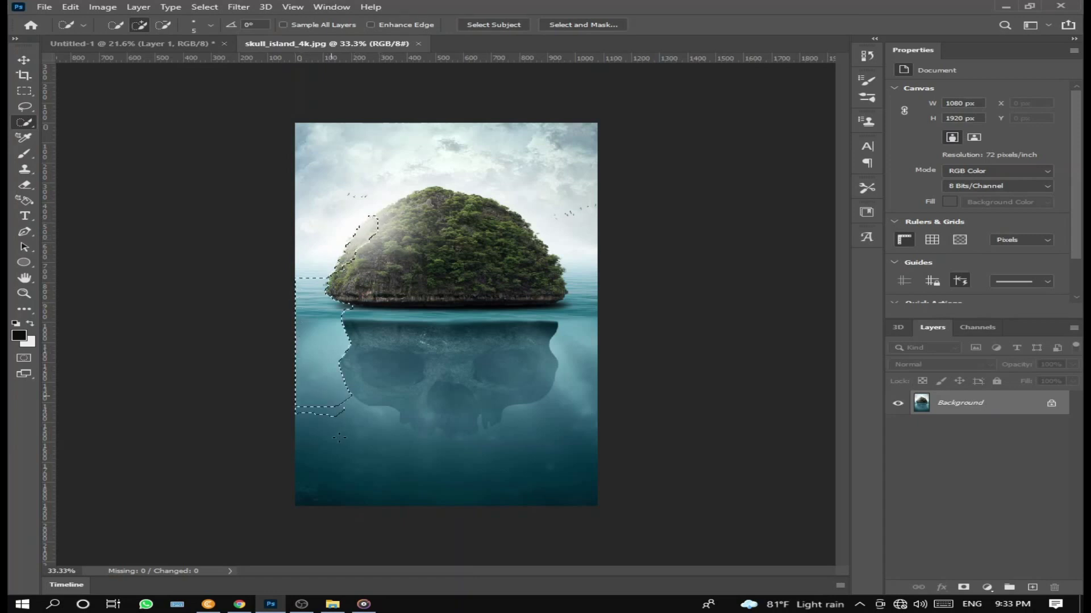
left_click_drag(584, 312, 543, 292)
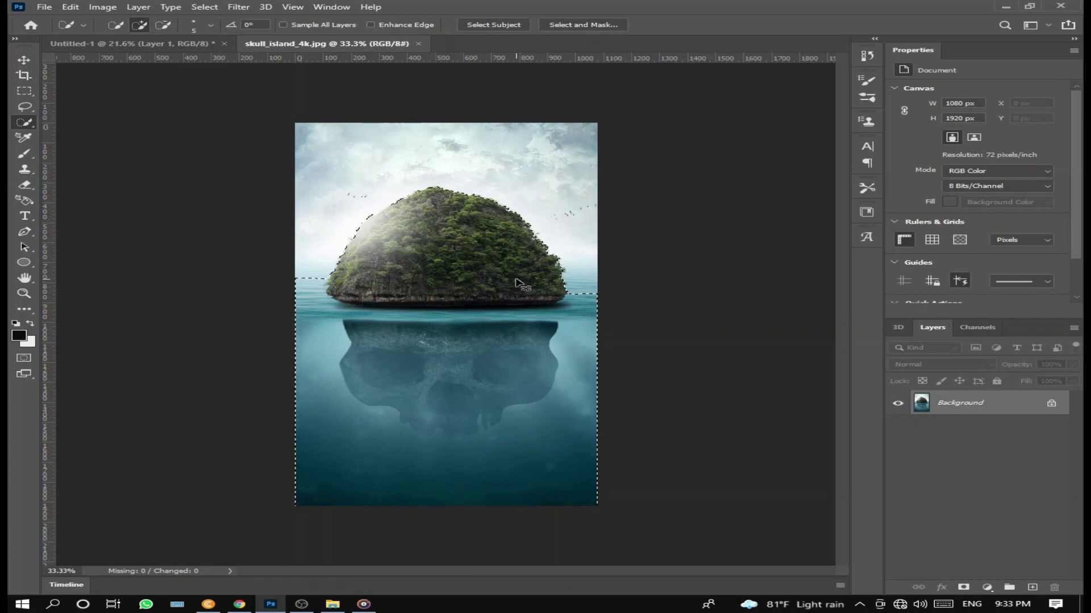
Paste the island cutout into the coconut poster as Layer 3.
left_click(159, 47)
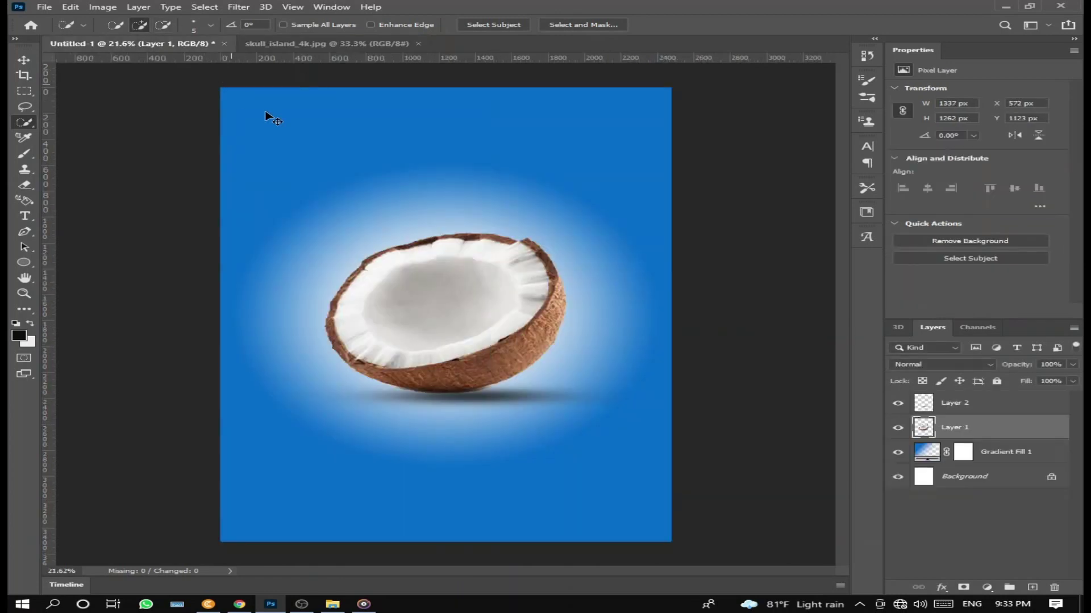
key("ctrl+v")
left_click(24, 60)
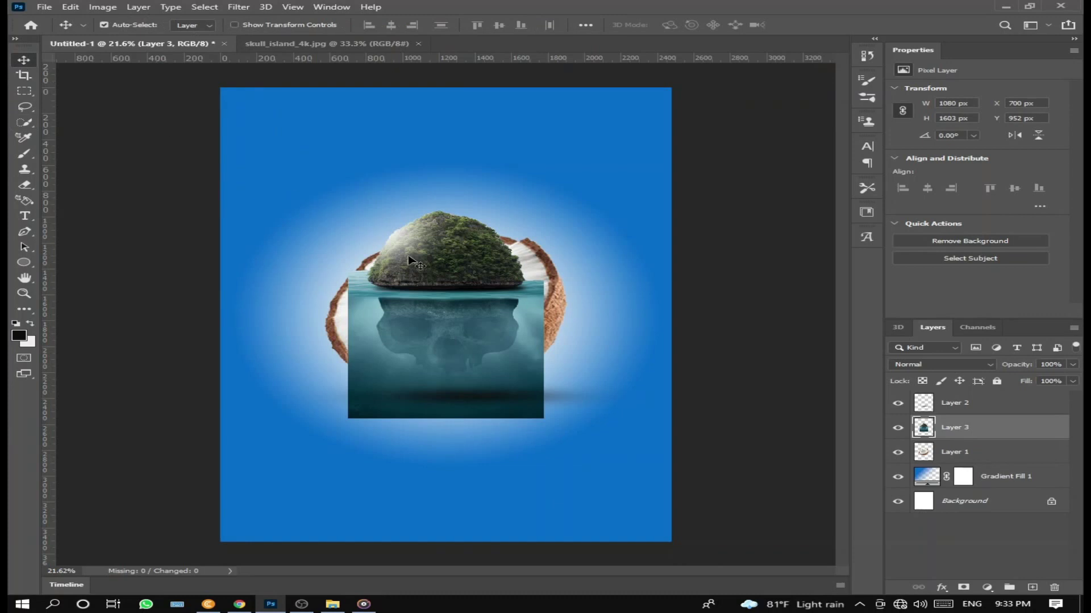
Position the island layer over the coconut and lower its opacity to about 52%.
left_click_drag(461, 250, 448, 249)
left_click_drag(1022, 369, 981, 372)
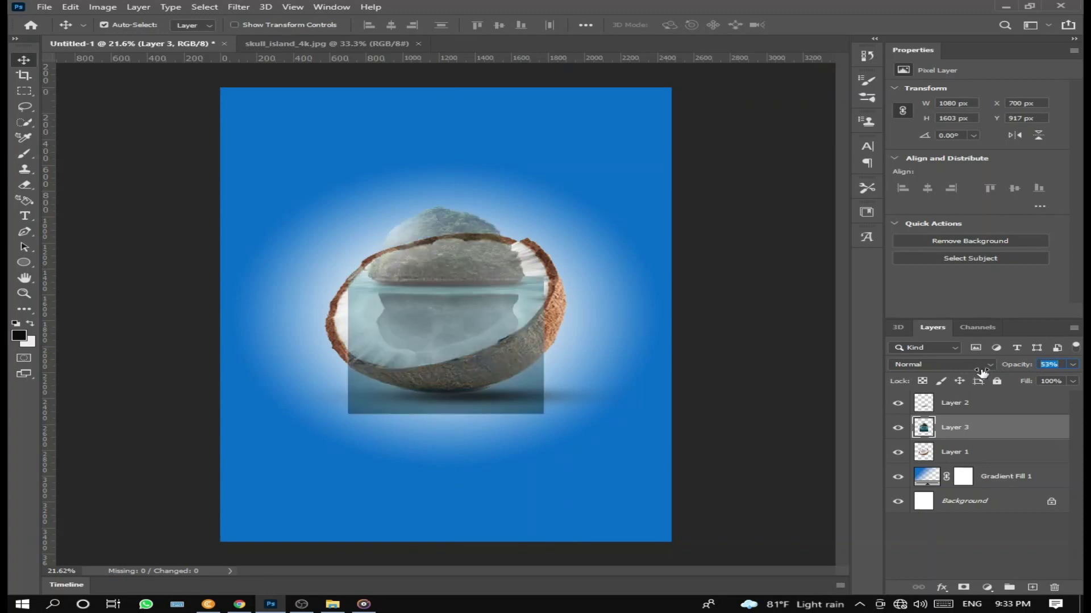
left_click_drag(479, 254, 485, 249)
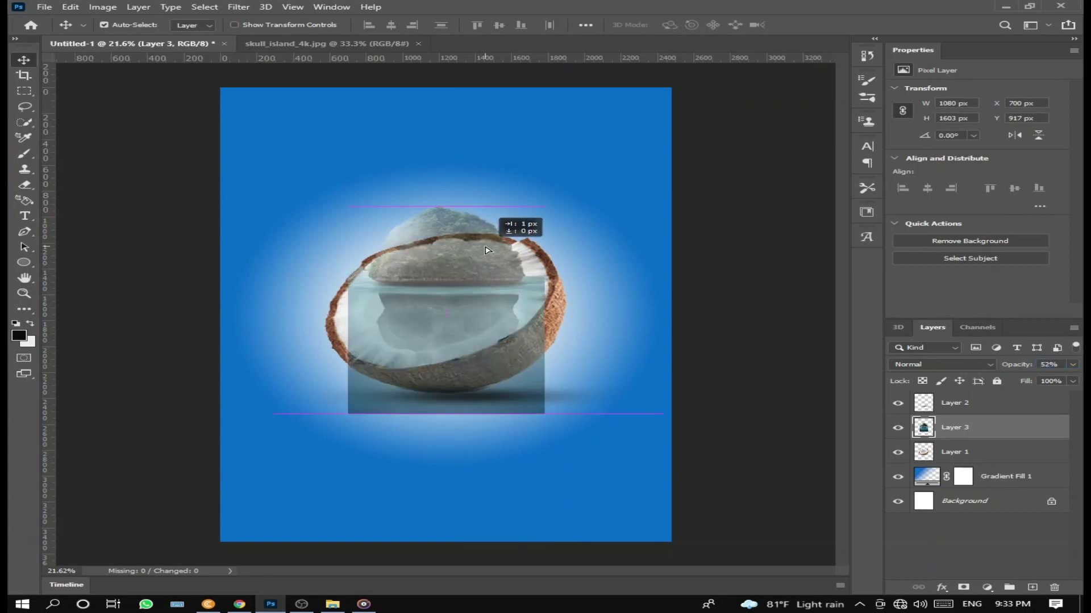
Scale the island image to about 1214 x 1672 px so it covers the coconut.
key("ctrl+t")
left_click_drag(544, 309, 560, 310)
left_click_drag(347, 310, 338, 308)
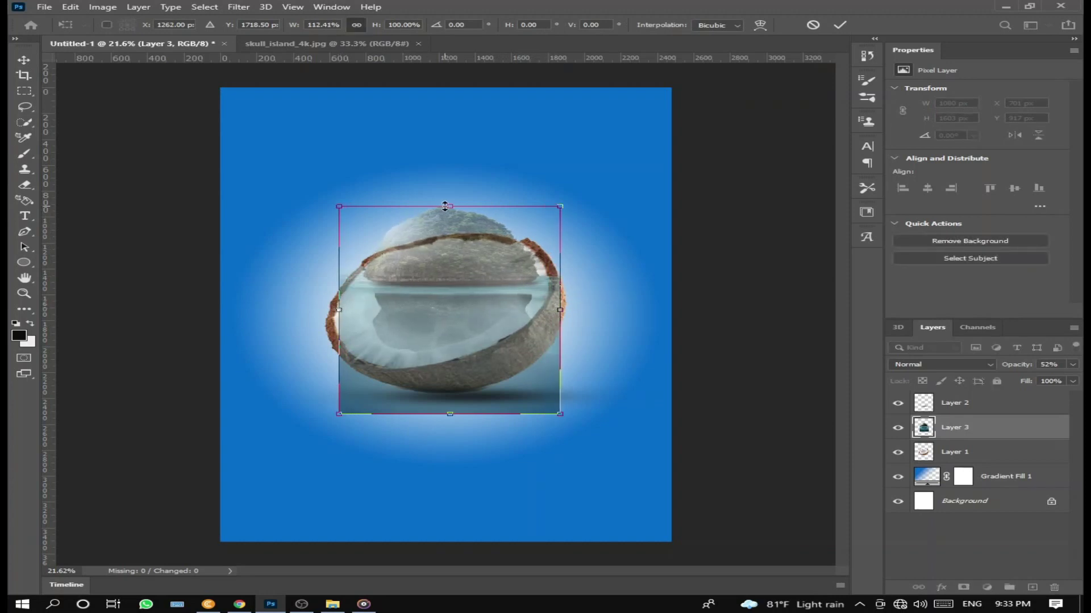
left_click_drag(449, 206, 449, 197)
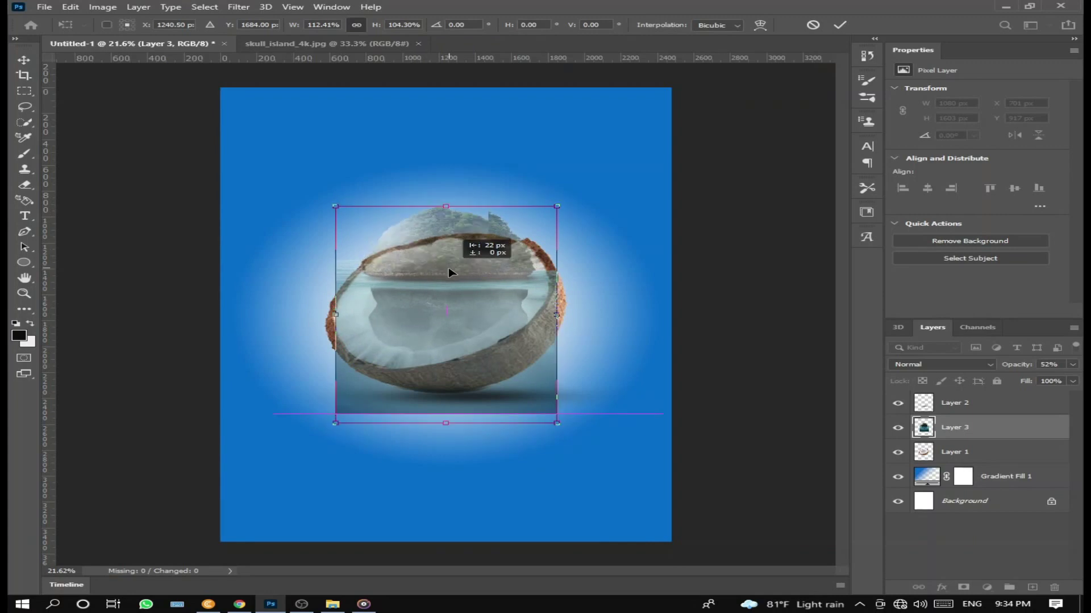
left_click_drag(448, 264, 448, 274)
key("Return")
scroll(349, 309, "up", 3)
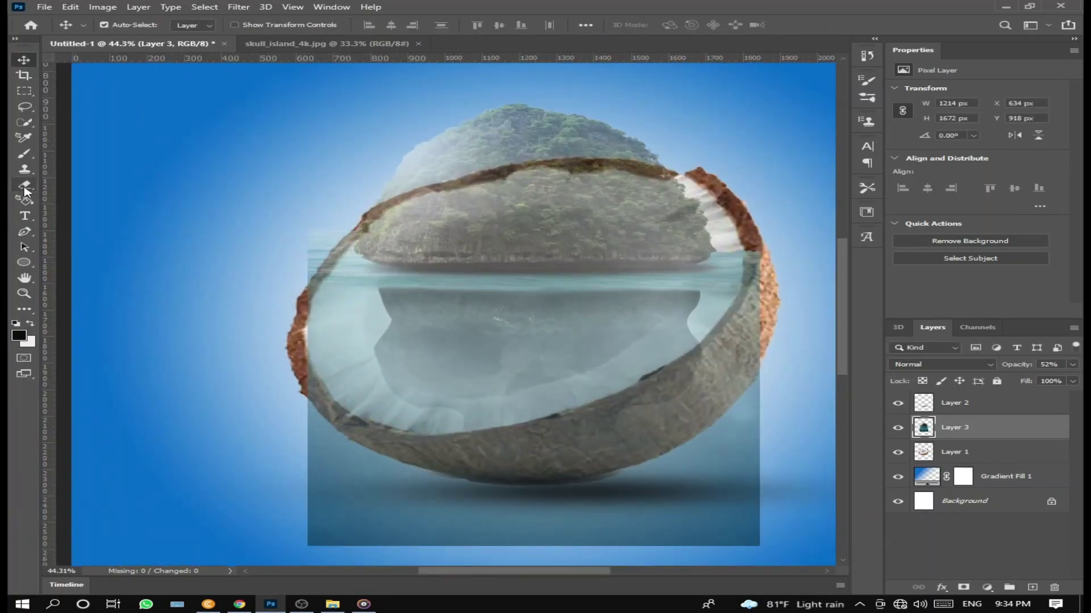
Erase Layer 3's island image over the coconut shell and rims, then restore its opacity to 100%.
left_click(24, 184)
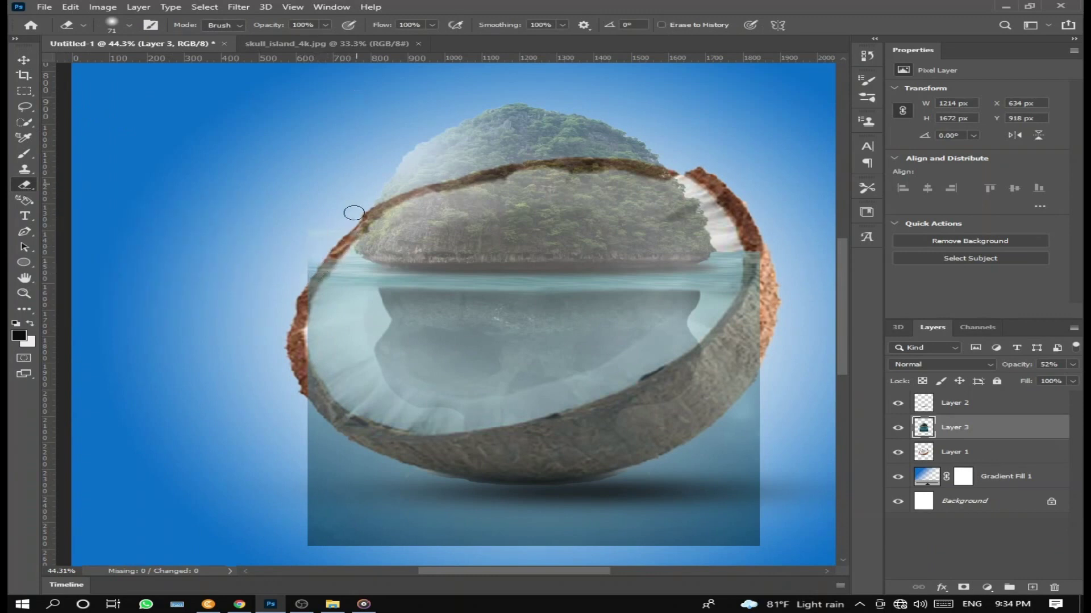
mouse_move(324, 290)
left_mouse_down()
mouse_move(321, 503)
mouse_move(334, 525)
mouse_move(760, 539)
mouse_move(651, 466)
left_mouse_up()
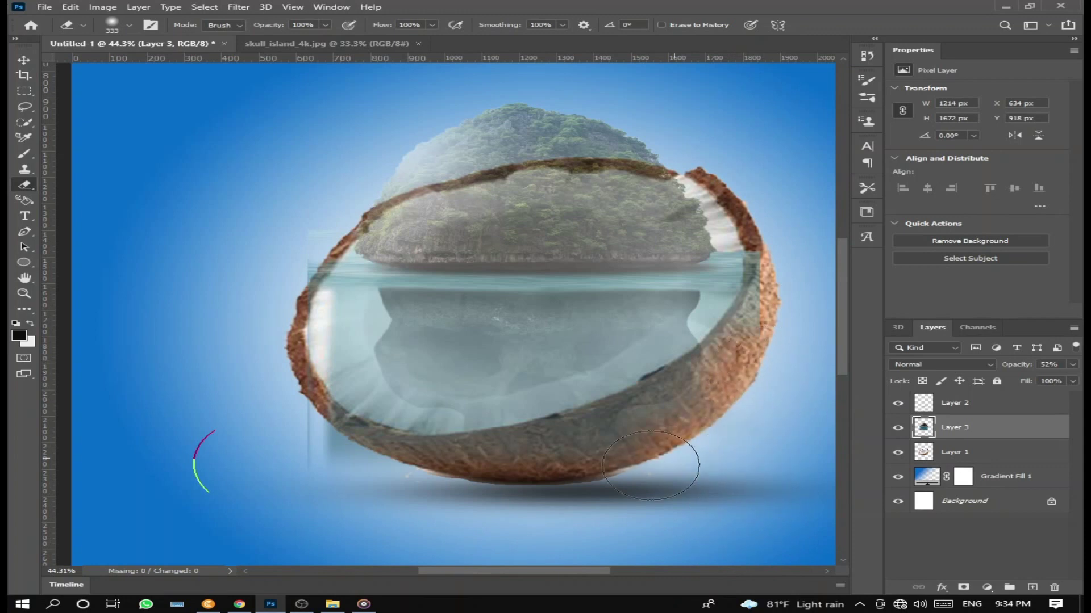
mouse_move(703, 427)
left_mouse_down()
mouse_move(594, 457)
mouse_move(283, 308)
left_mouse_up()
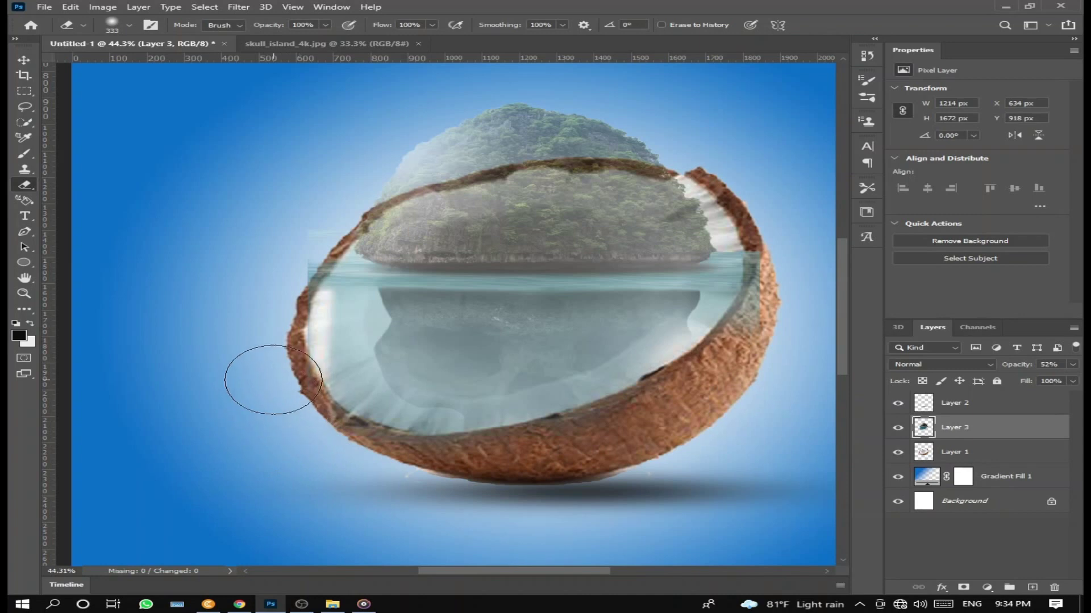
mouse_move(744, 262)
left_mouse_down()
mouse_move(777, 260)
mouse_move(803, 304)
mouse_move(786, 267)
mouse_move(764, 377)
mouse_move(713, 380)
left_mouse_up()
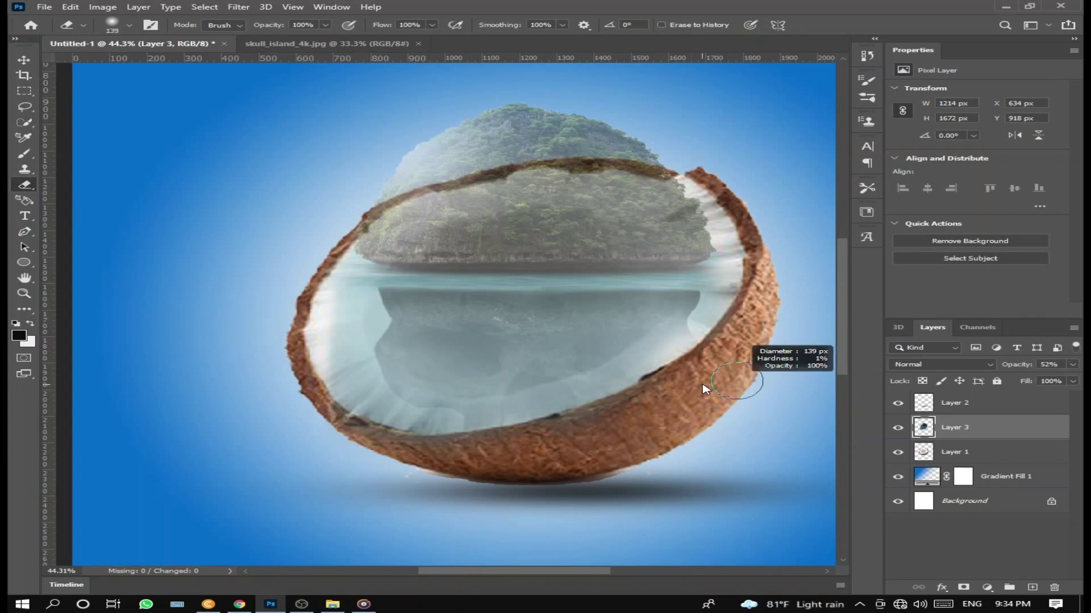
mouse_move(739, 266)
left_mouse_down()
mouse_move(705, 333)
mouse_move(567, 416)
mouse_move(555, 414)
mouse_move(622, 387)
mouse_move(487, 419)
mouse_move(385, 417)
mouse_move(348, 397)
mouse_move(334, 339)
mouse_move(334, 281)
mouse_move(346, 269)
mouse_move(322, 375)
left_mouse_up()
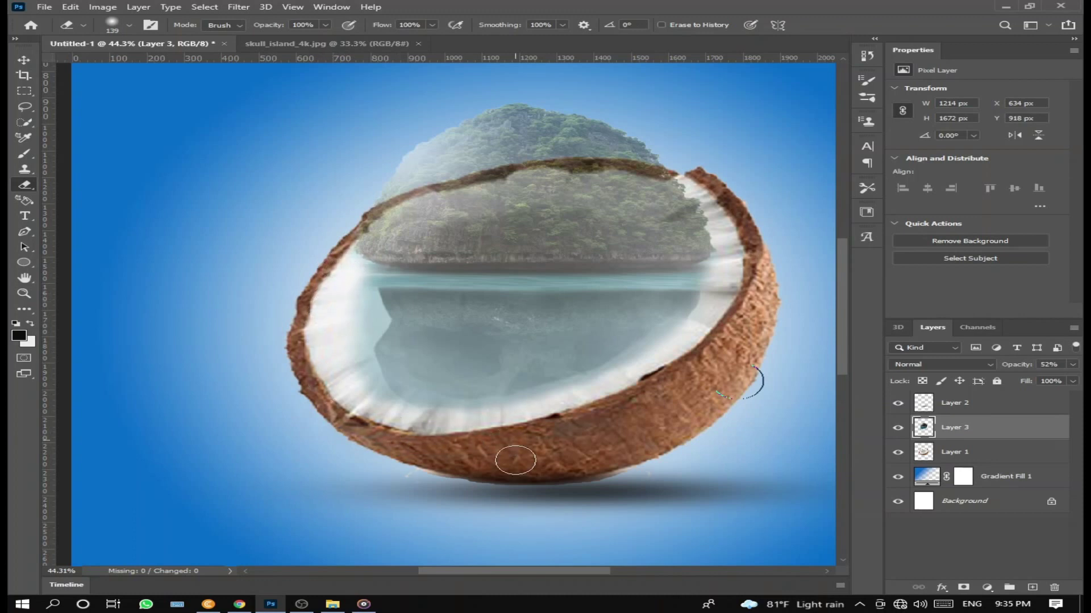
mouse_move(358, 415)
left_mouse_down()
mouse_move(367, 401)
mouse_move(339, 379)
left_mouse_up()
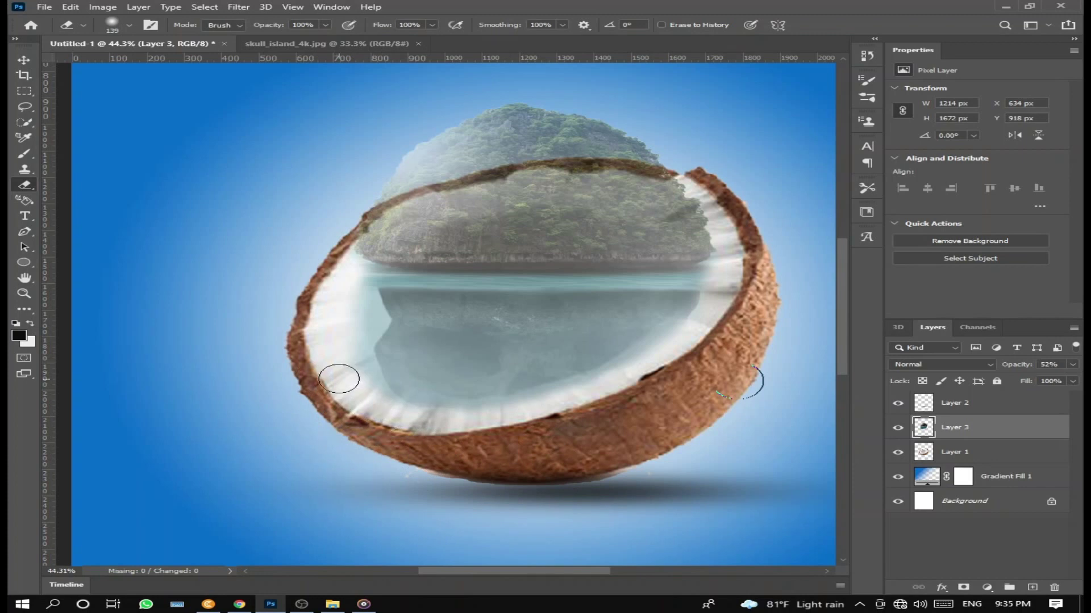
left_click_drag(1014, 367, 1053, 368)
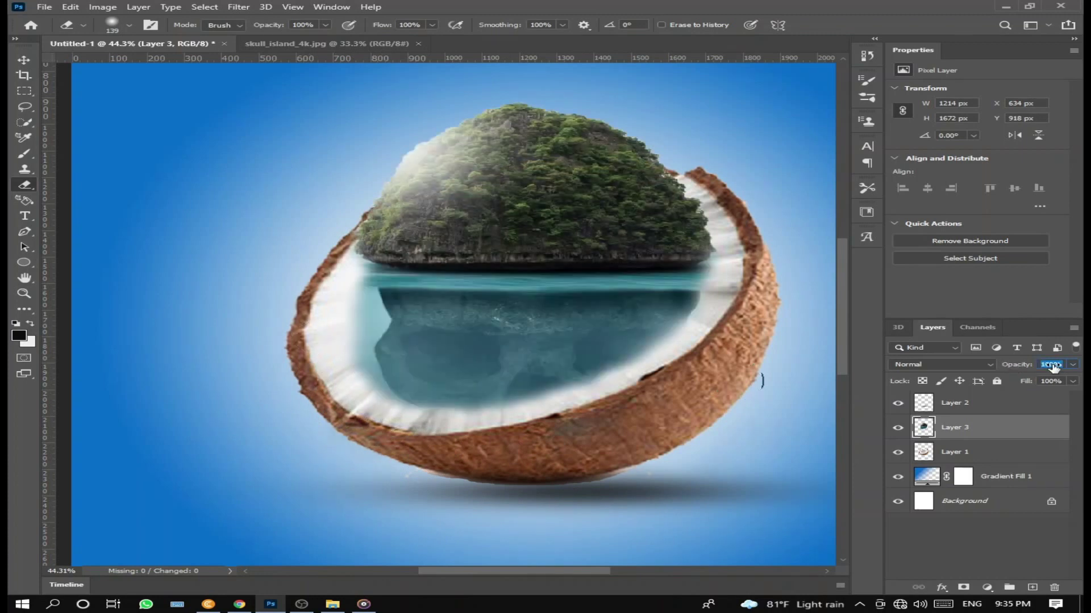
Try an erase stroke on the water's lower edge, undo it, and return to the Move tool.
scroll(638, 309, "down", 2)
scroll(650, 313, "down", 5)
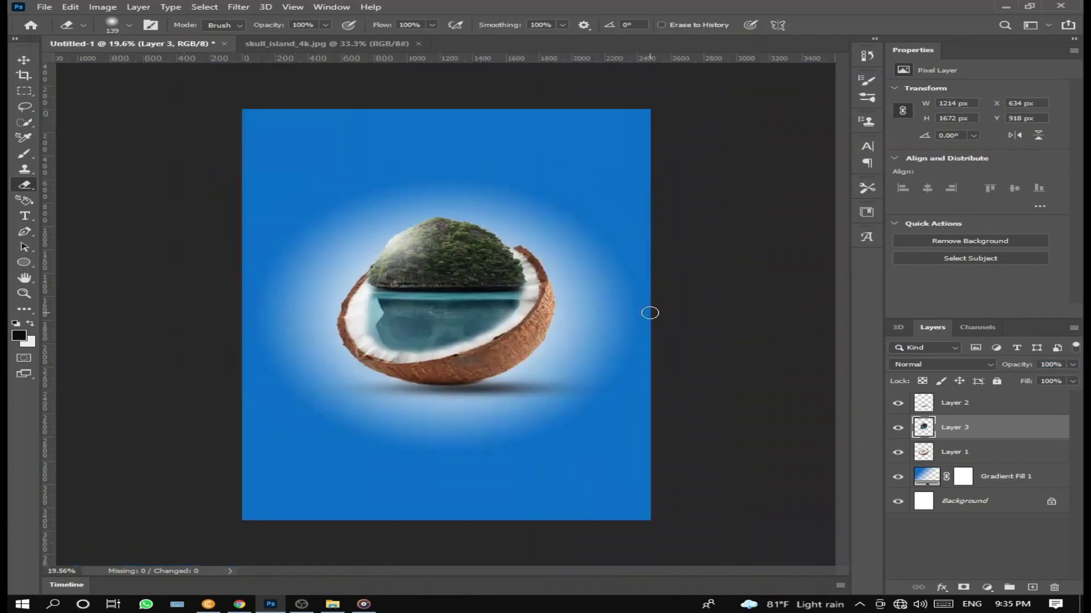
scroll(531, 313, "up", 3)
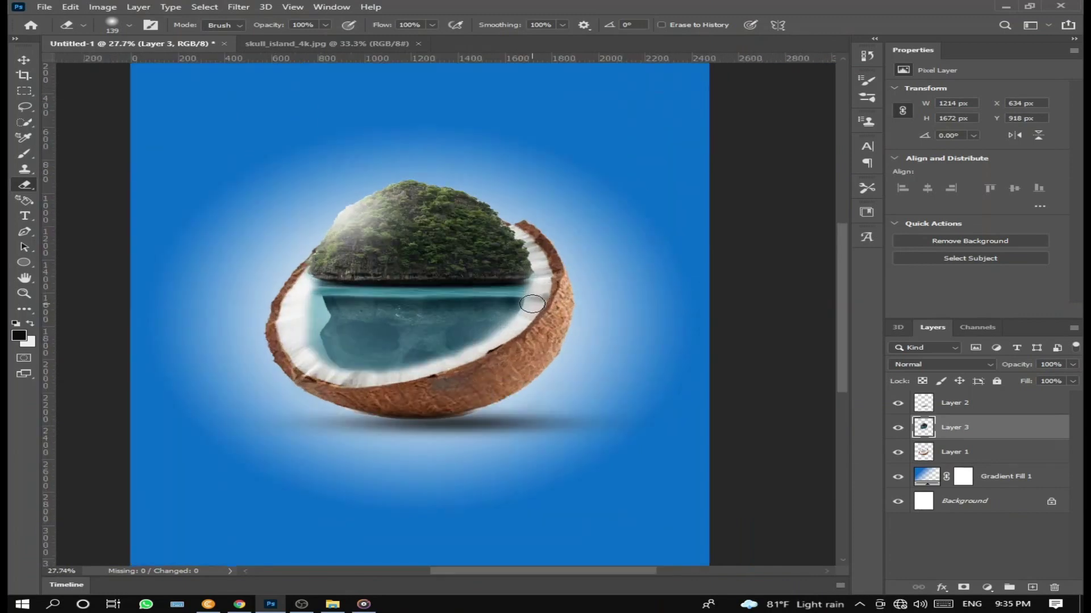
scroll(532, 303, "up", 2)
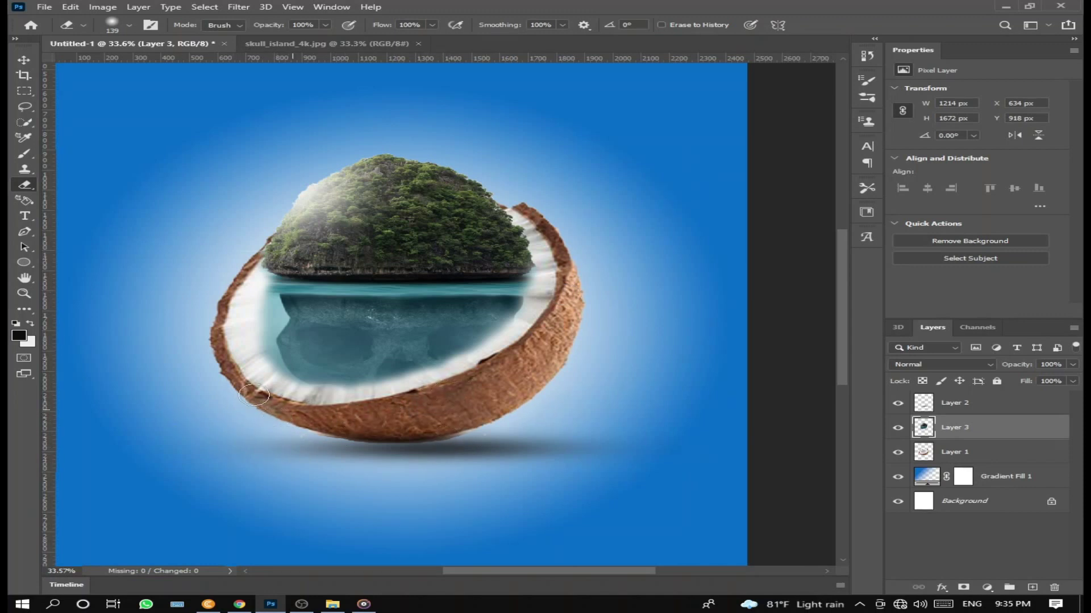
left_click_drag(319, 424, 259, 372)
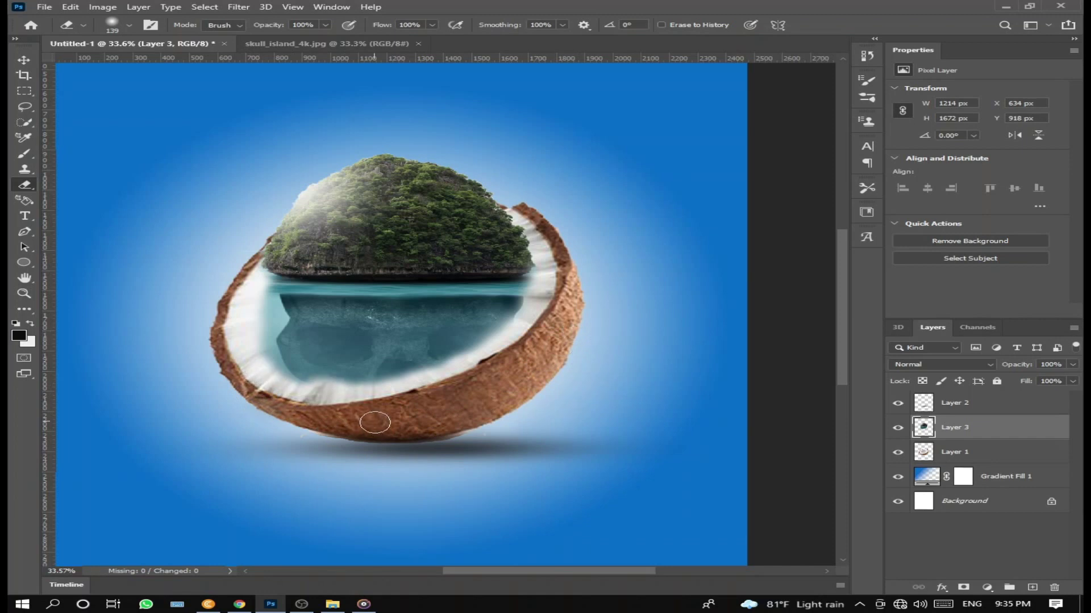
key("ctrl+z")
scroll(344, 360, "up", 2)
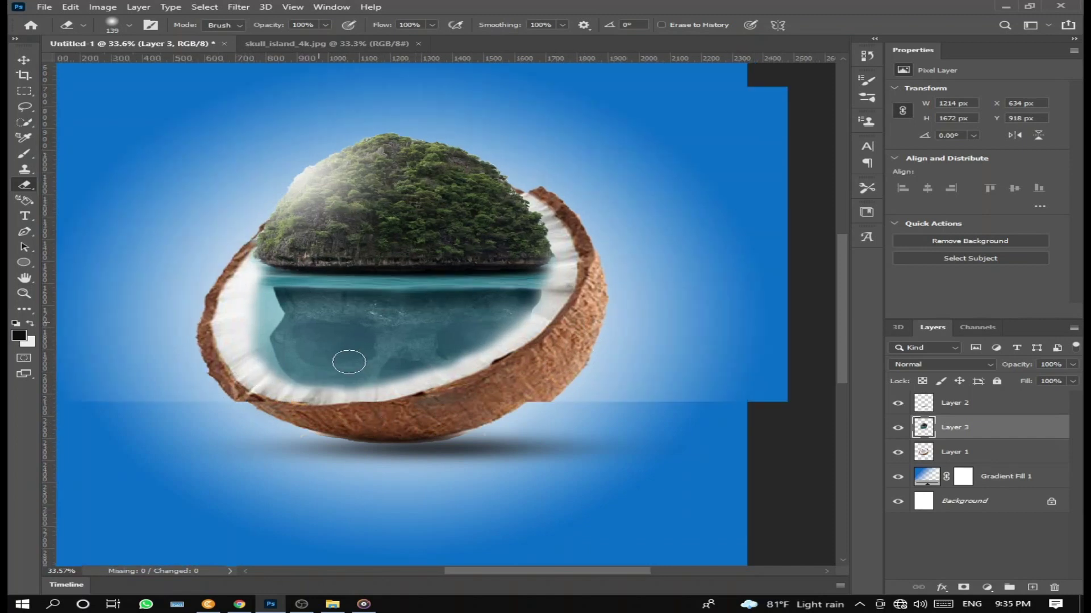
scroll(349, 360, "down", 2)
scroll(351, 361, "down", 1)
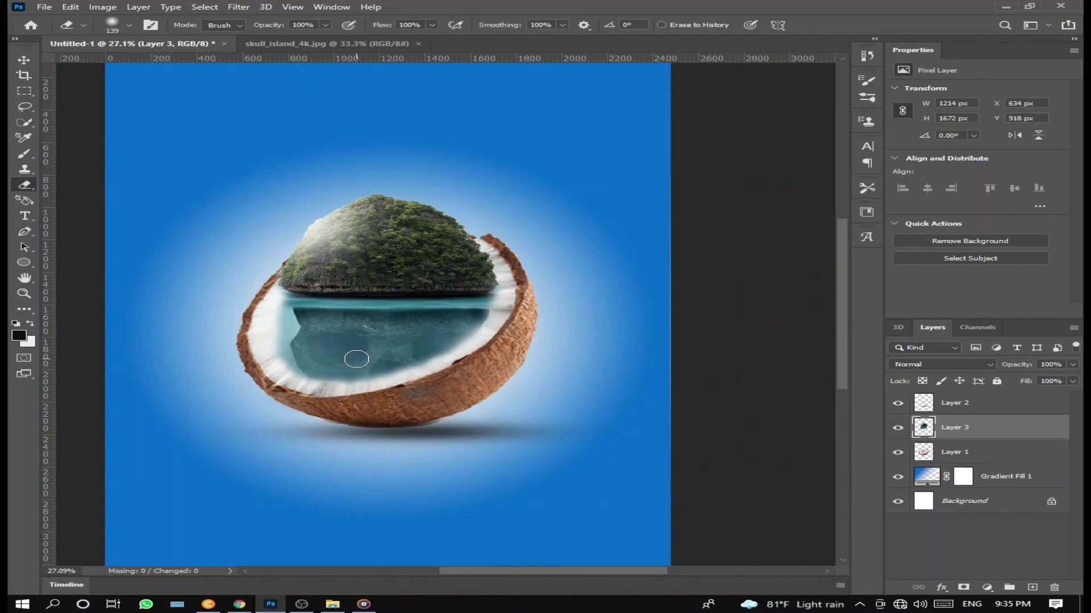
left_click(24, 60)
Show the skull_island_4k.jpg tab, then open the palm tree PNG image.
left_click(404, 45)
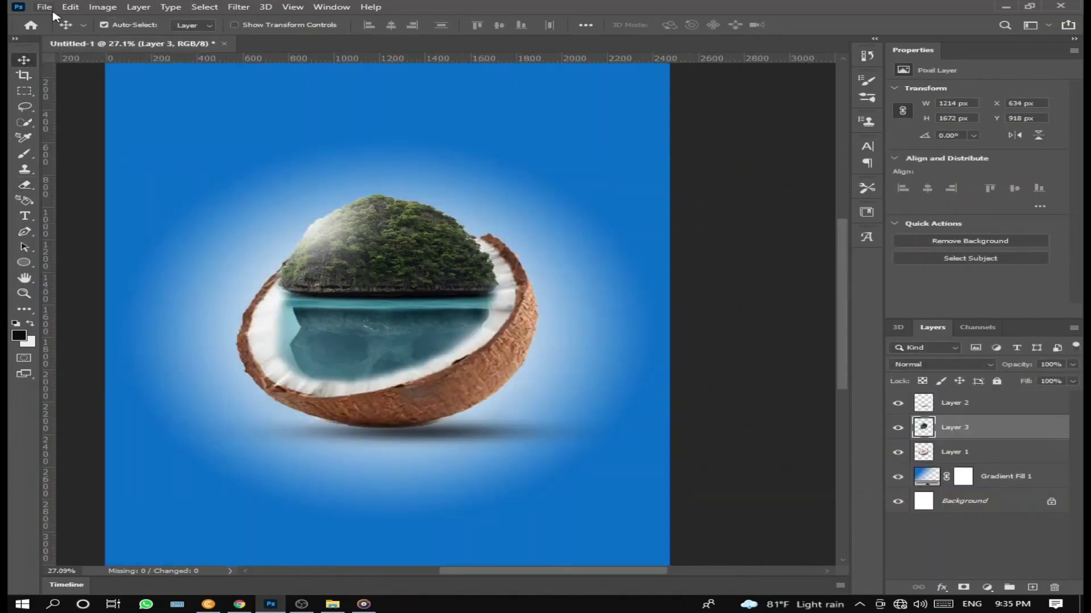
left_click(45, 6)
left_click(46, 29)
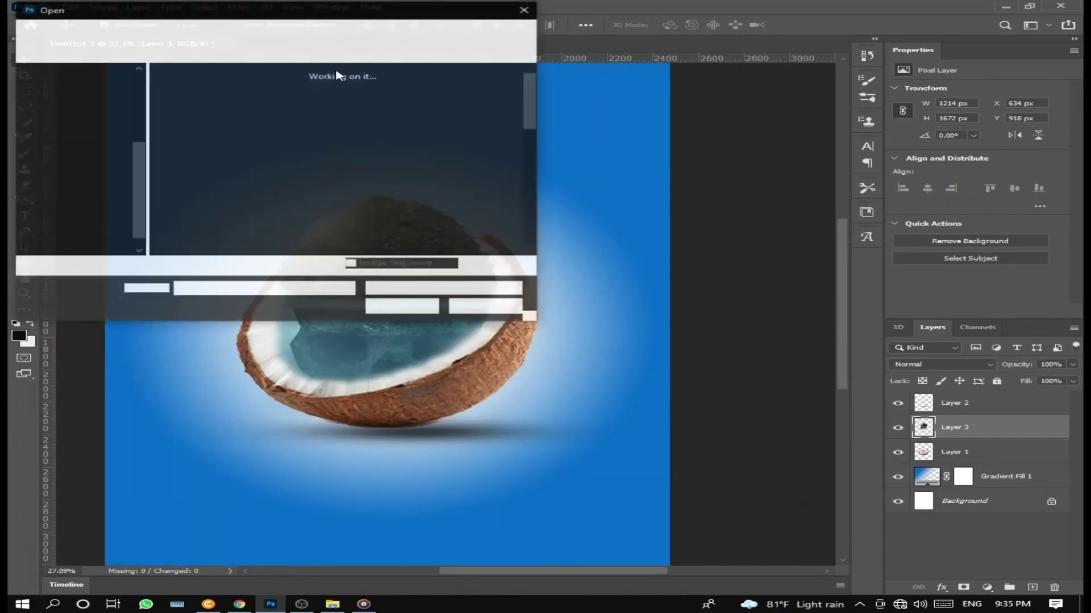
double_click(461, 113)
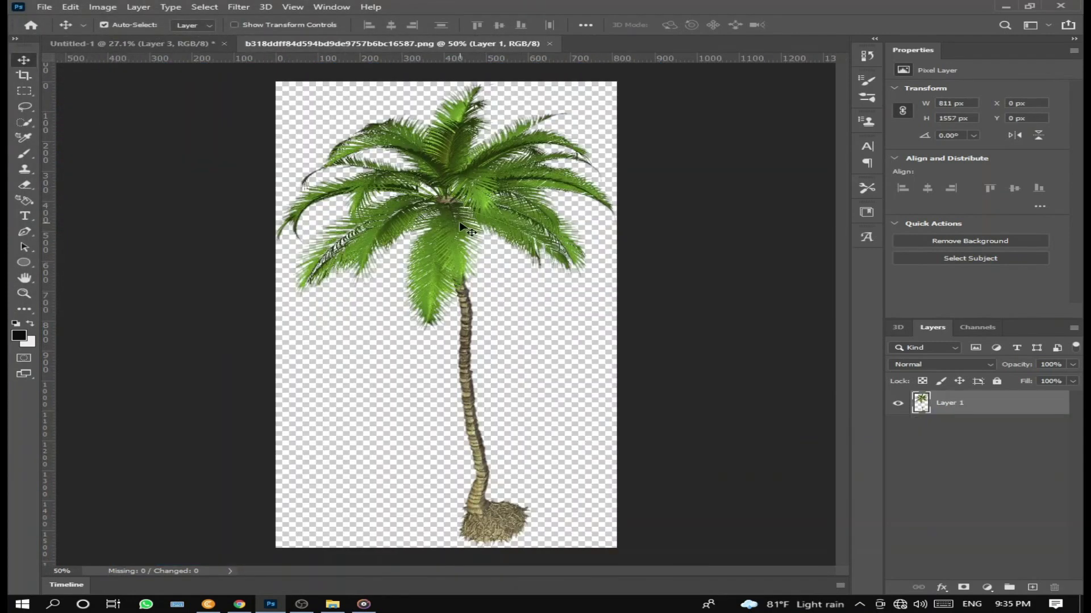
Select the palm with the Magic Wand and drag it into the poster as Layer 4.
key("ctrl+a")
right_click(21, 126)
left_click(68, 147)
left_click(320, 131)
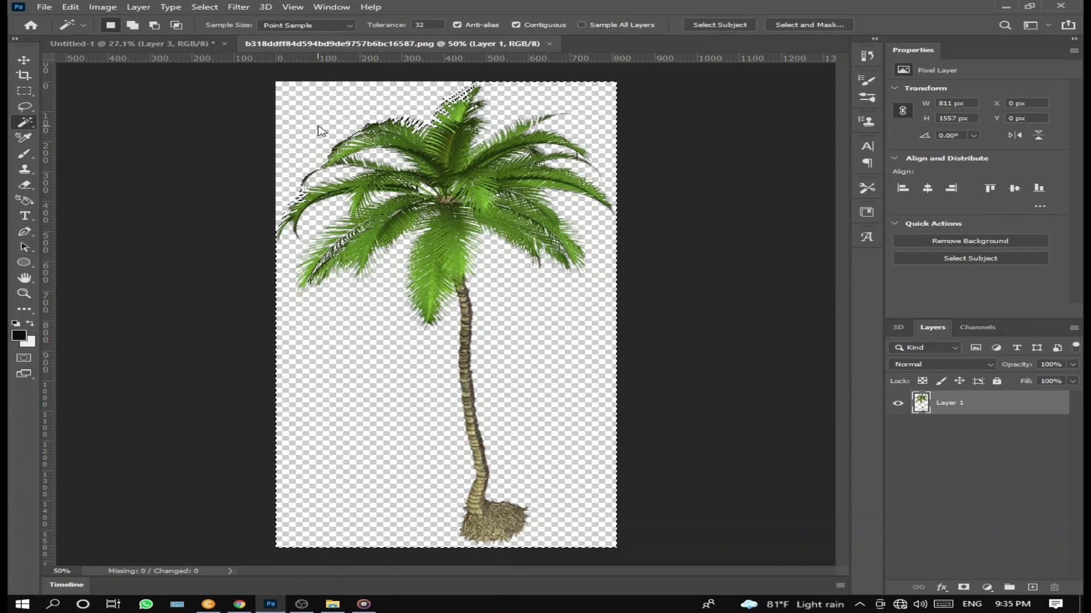
left_click(360, 341, "alt")
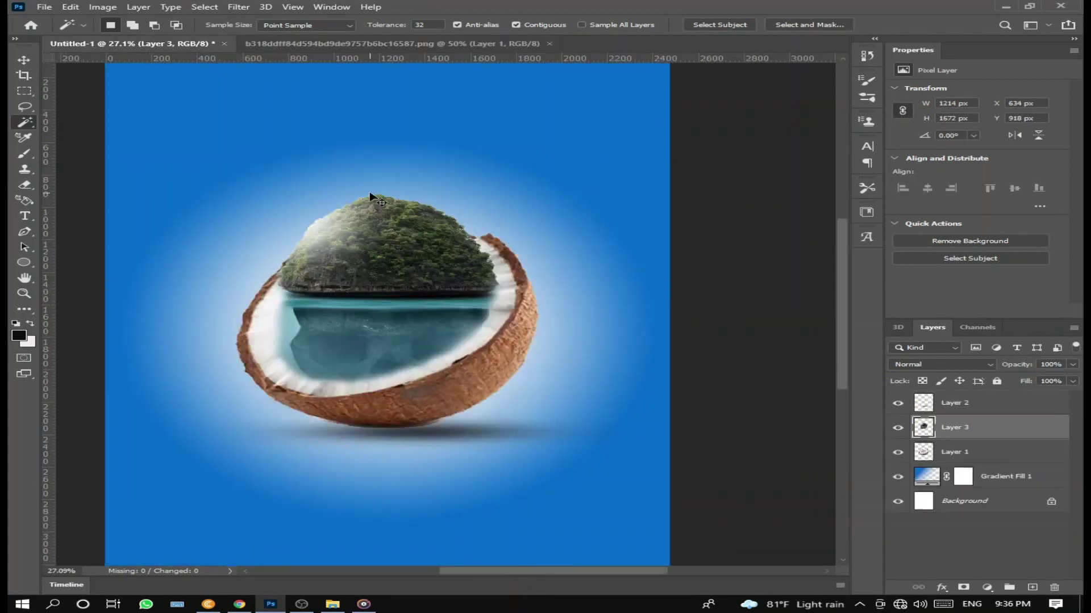
left_click_drag(163, 50, 371, 196)
Move the palm tree up and left, placing its layer behind the island.
left_click(30, 61)
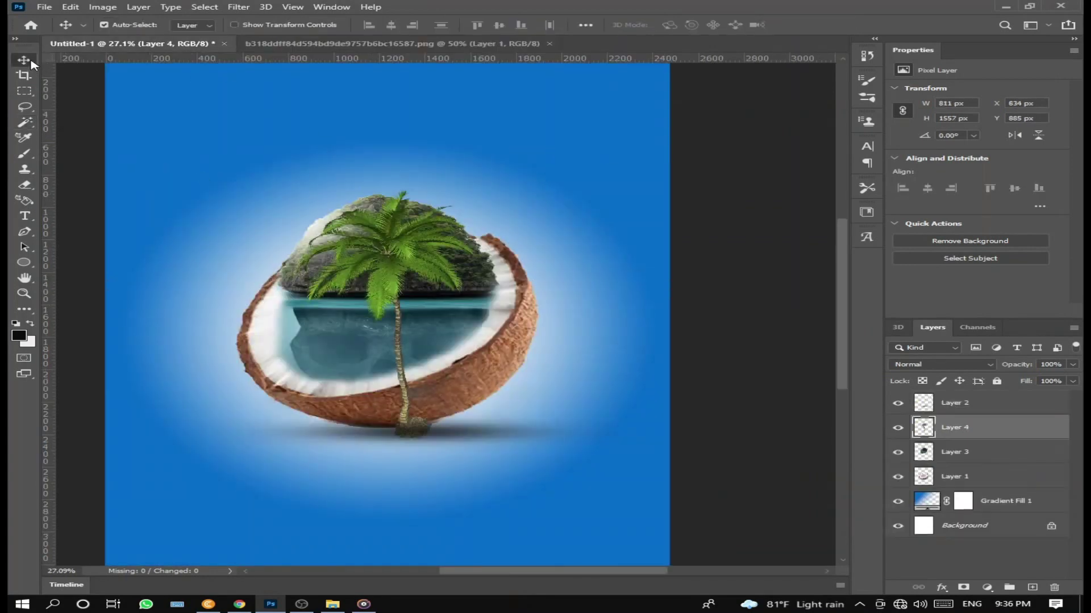
left_click_drag(380, 284, 349, 186)
scroll(447, 265, "down", 2)
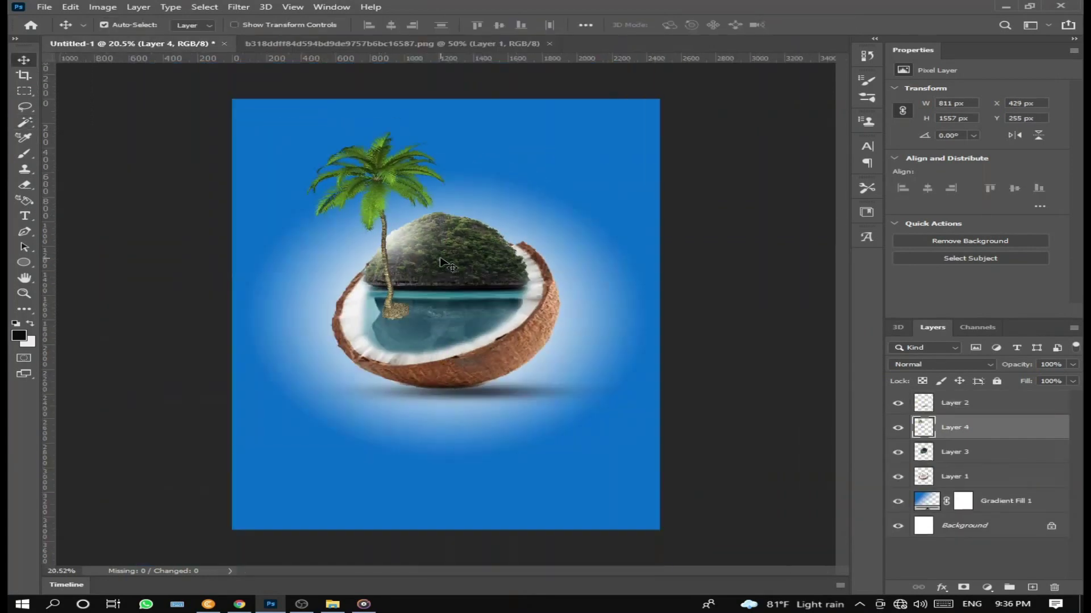
left_click_drag(982, 431, 983, 463)
left_click_drag(381, 201, 374, 194)
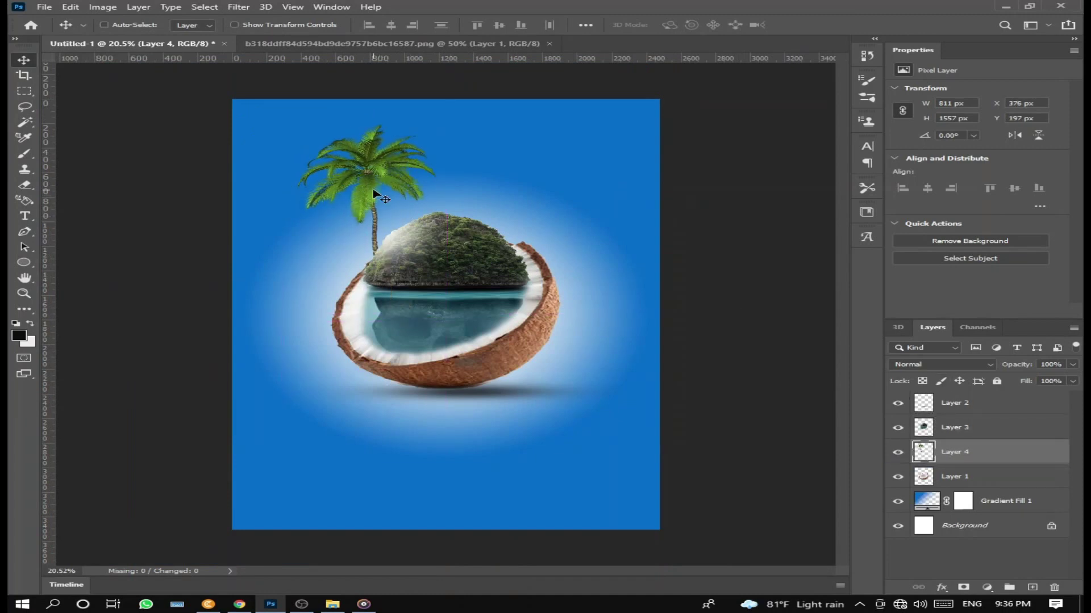
Rotate the palm about 20 degrees and position it at the upper left.
key("ctrl+t")
left_click_drag(442, 171, 404, 150)
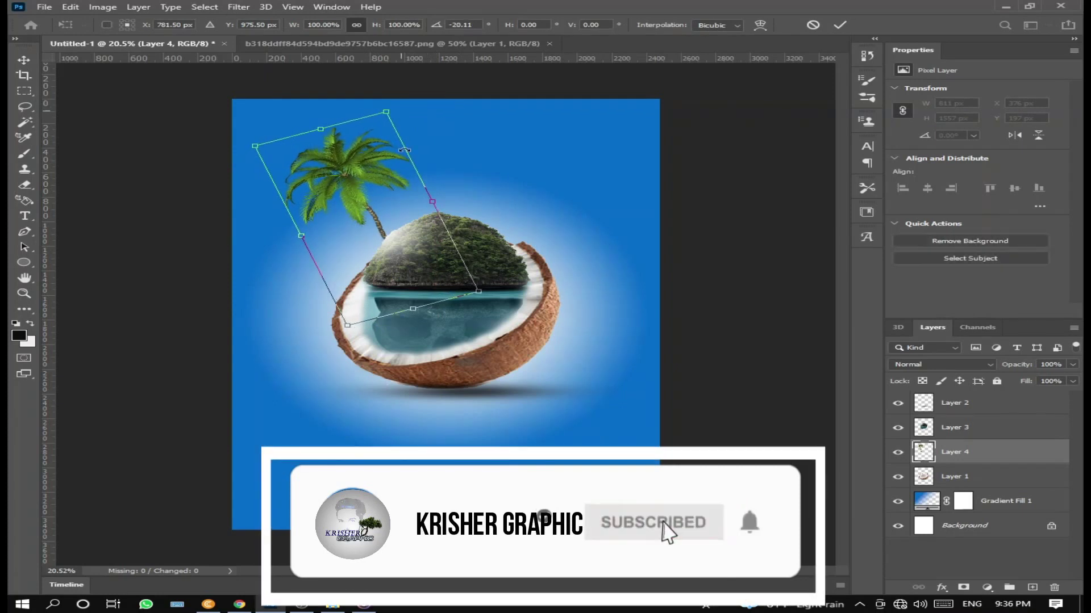
mouse_move(375, 223)
left_mouse_down()
mouse_move(355, 215)
mouse_move(536, 194)
left_mouse_up()
key("Return")
Flip the duplicate palm horizontally so it stands at the upper right.
key("ctrl+t")
right_click(440, 178)
left_click(488, 380)
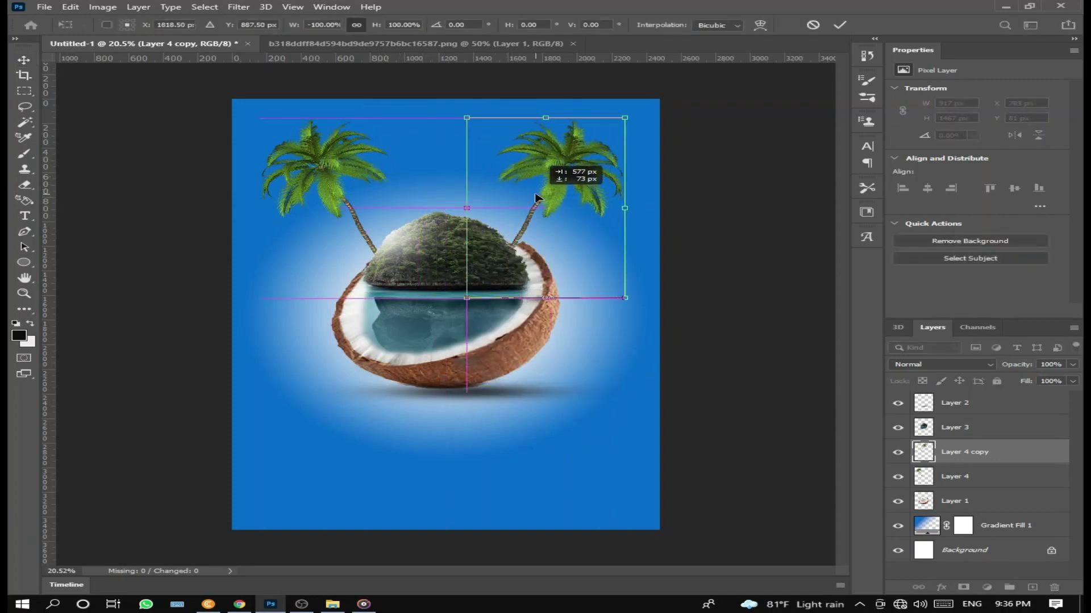
key("Return")
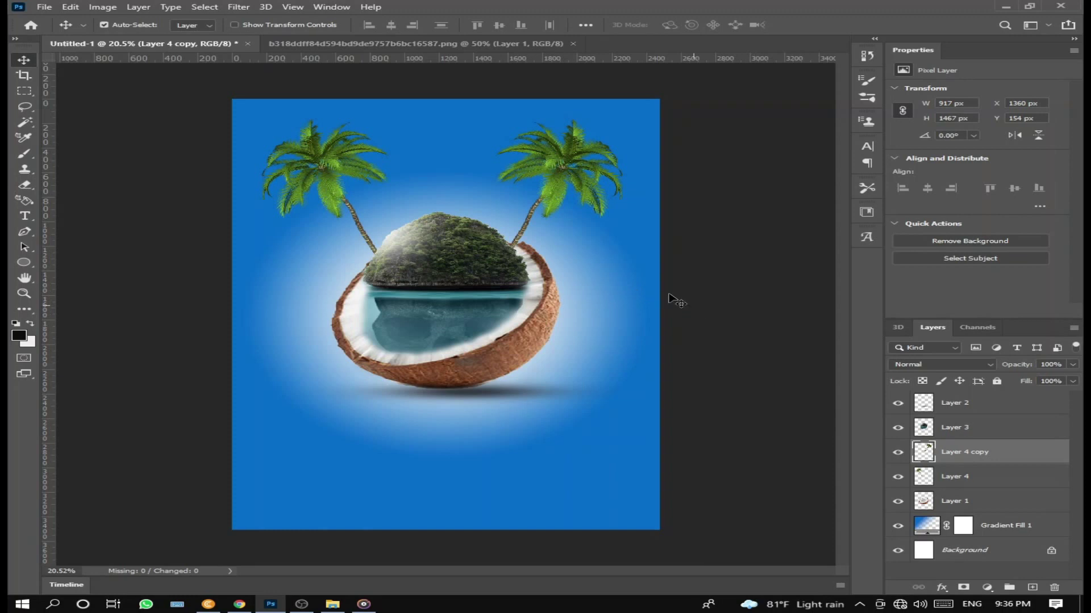
scroll(414, 254, "up", 2)
scroll(416, 257, "down", 1)
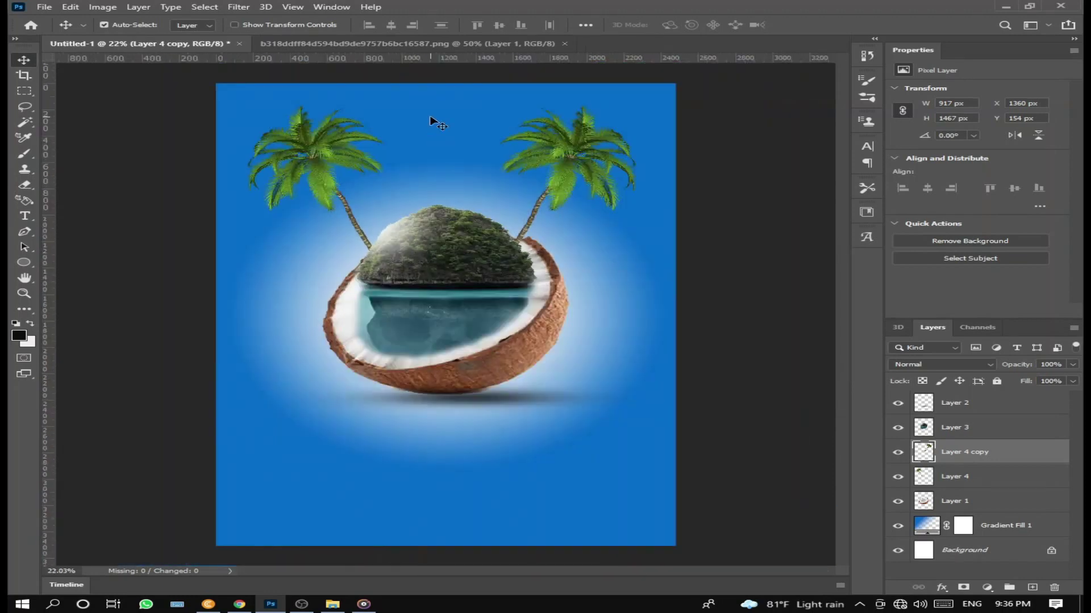
Close the palm document and open the flying birds PNG.
left_click(378, 43)
left_click(564, 43)
left_click(43, 8)
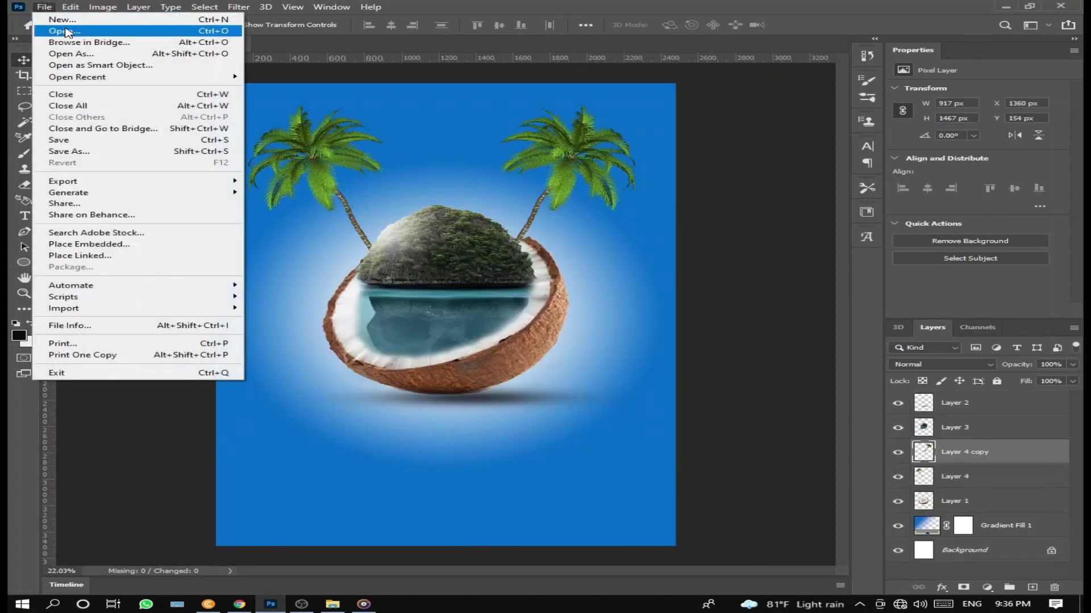
left_click(66, 32)
scroll(261, 199, "down", 2)
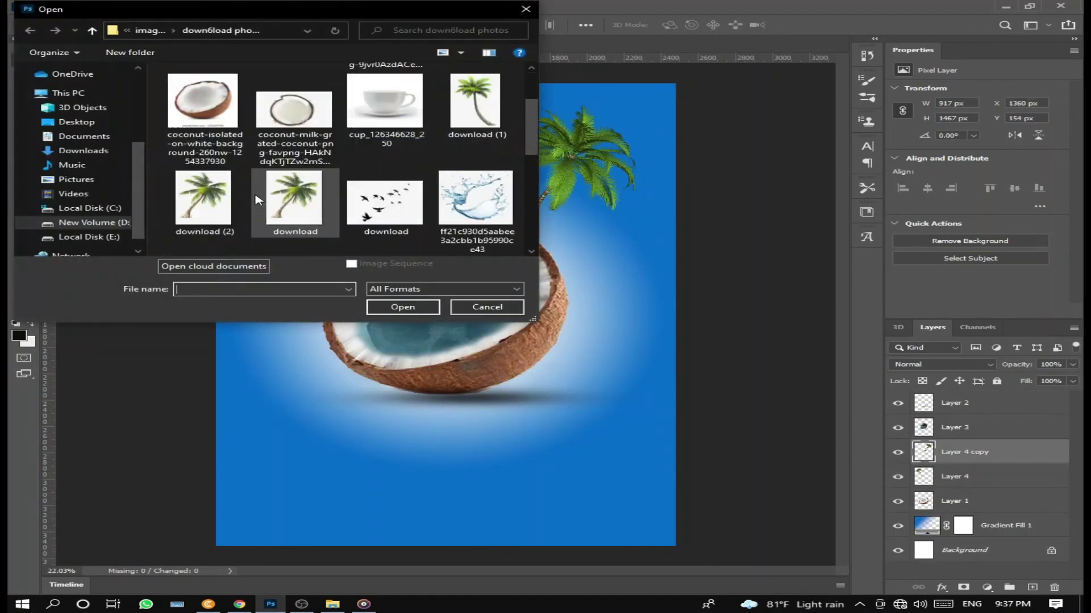
scroll(261, 199, "down", 2)
scroll(386, 125, "down", 2)
scroll(386, 125, "down", 2)
left_click(494, 103)
double_click(494, 102)
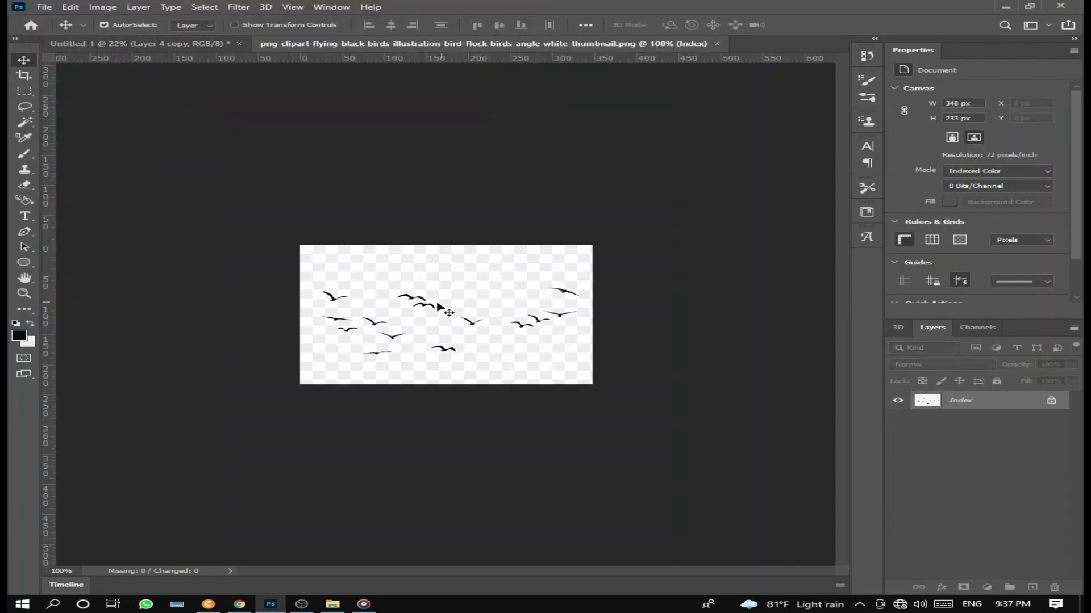
Resize the birds image to 600 px wide and select all of it.
left_click(103, 7)
left_click(123, 100)
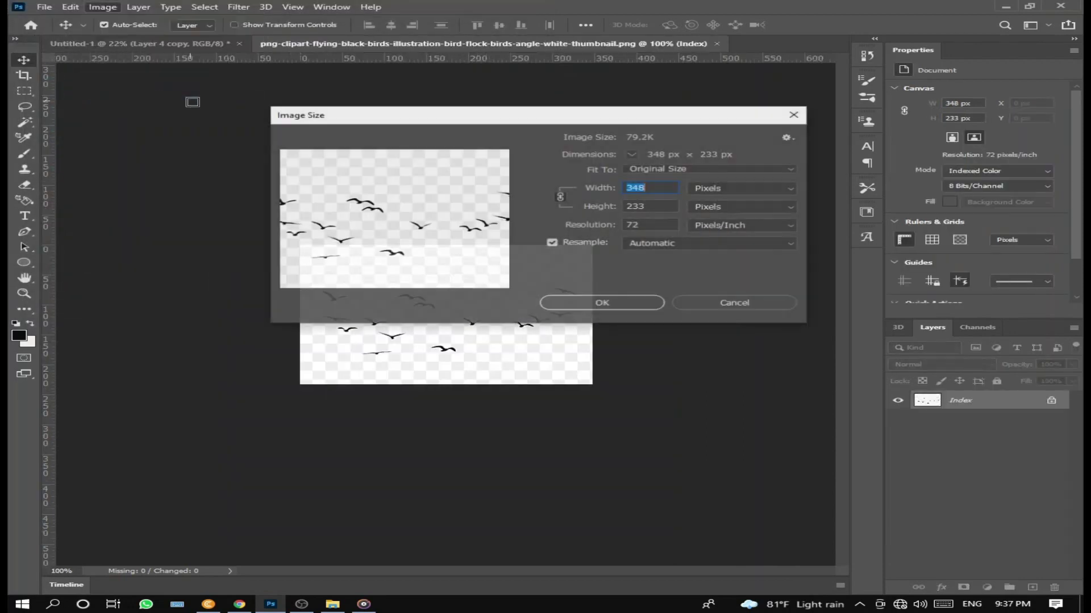
type("600")
left_click(611, 303)
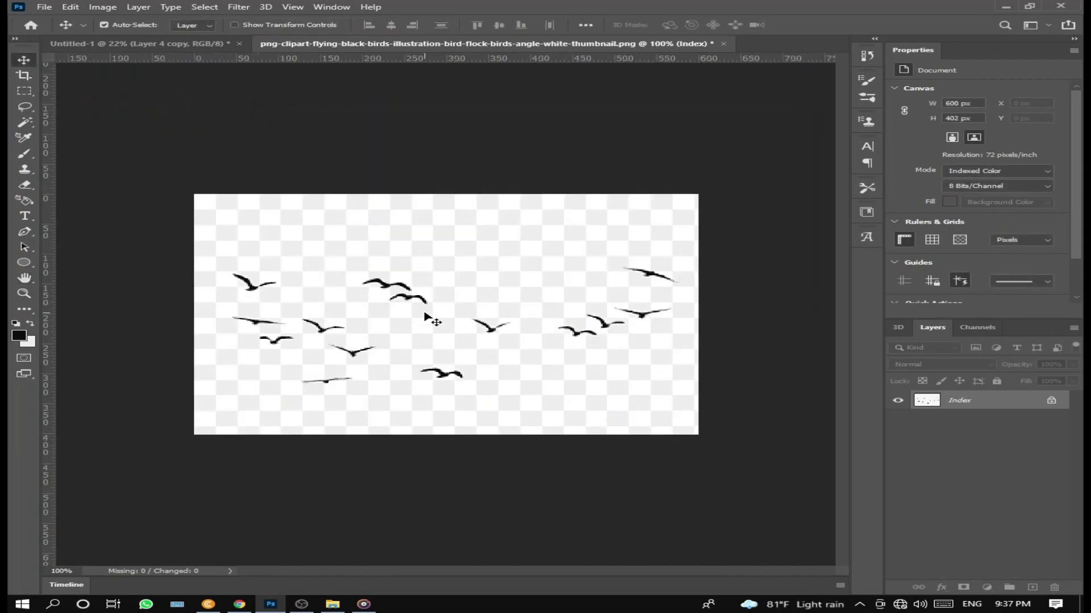
scroll(432, 321, "down", 2)
key("ctrl+a")
right_click(24, 123)
left_click(62, 146)
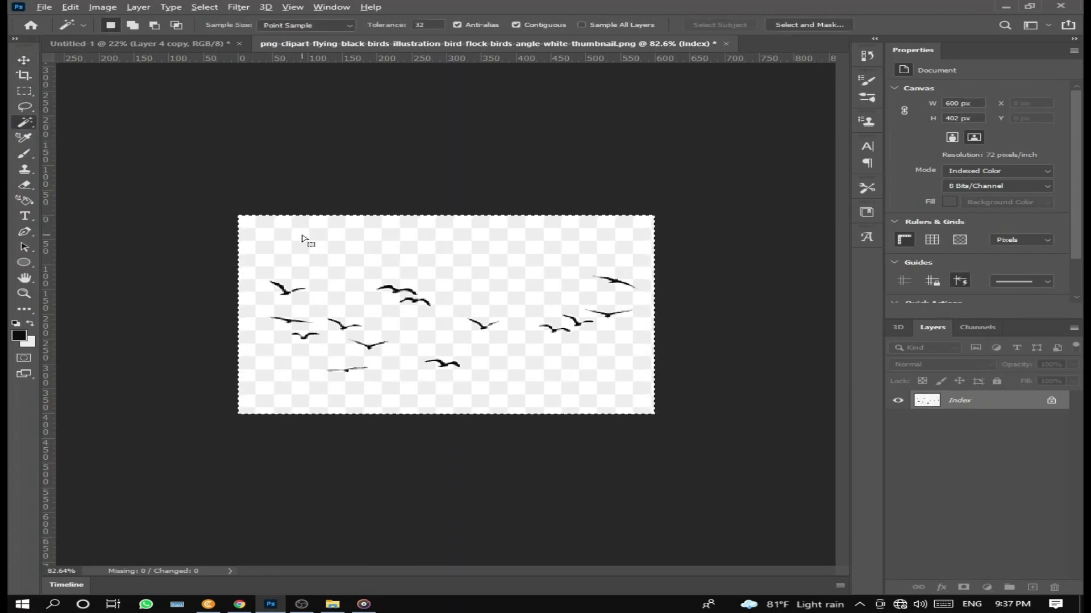
Paste the birds into the poster, enlarge them about 272%, and place them between the palms.
left_click(136, 43)
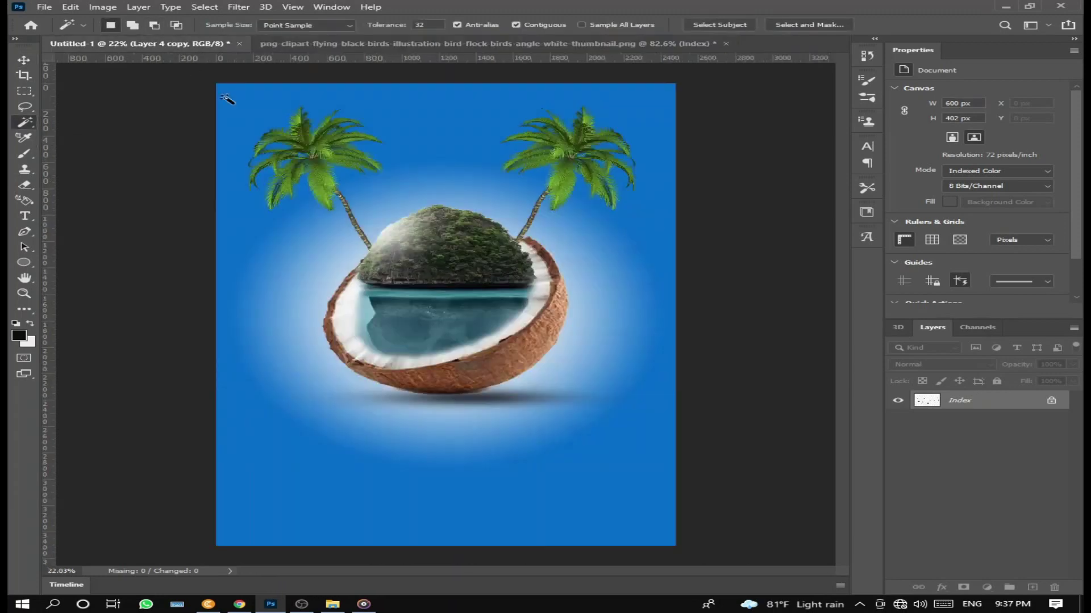
key("ctrl+v")
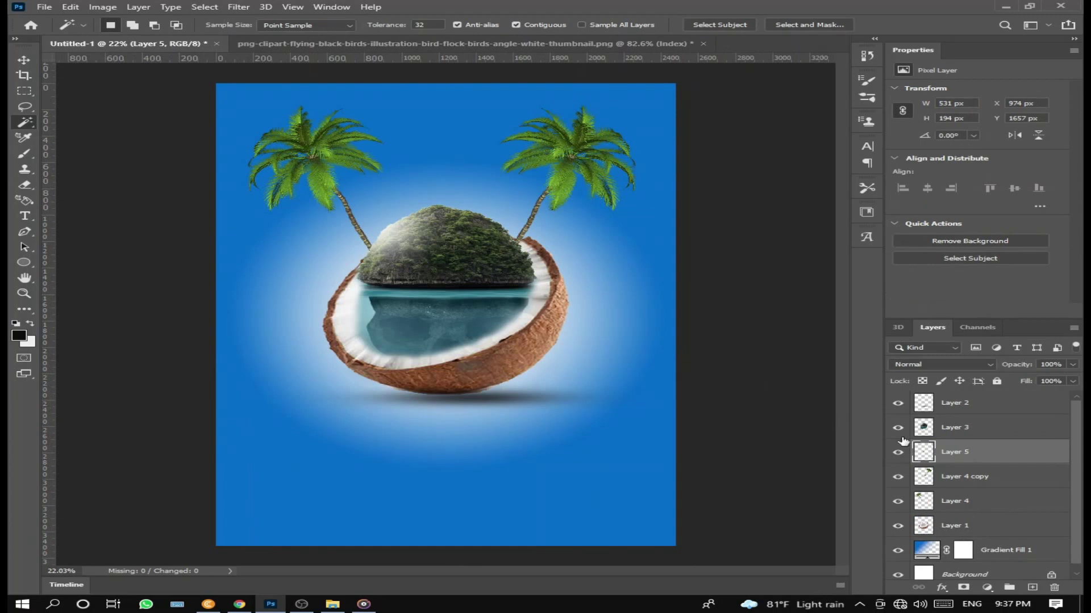
key("ctrl+t")
left_click_drag(360, 338, 193, 380)
left_click_drag(422, 347, 510, 142)
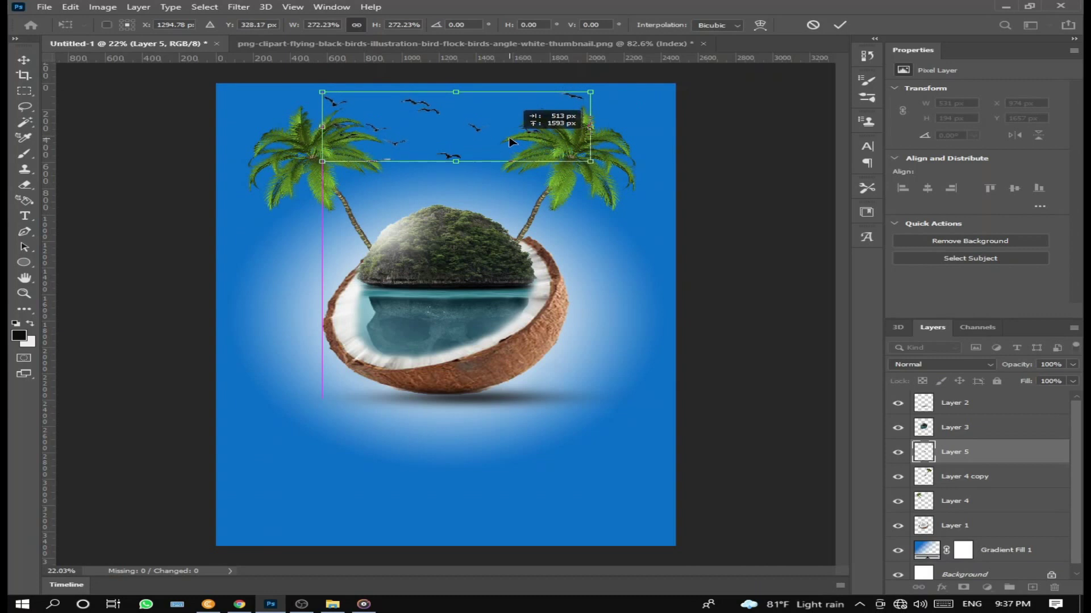
left_click_drag(487, 153, 496, 153)
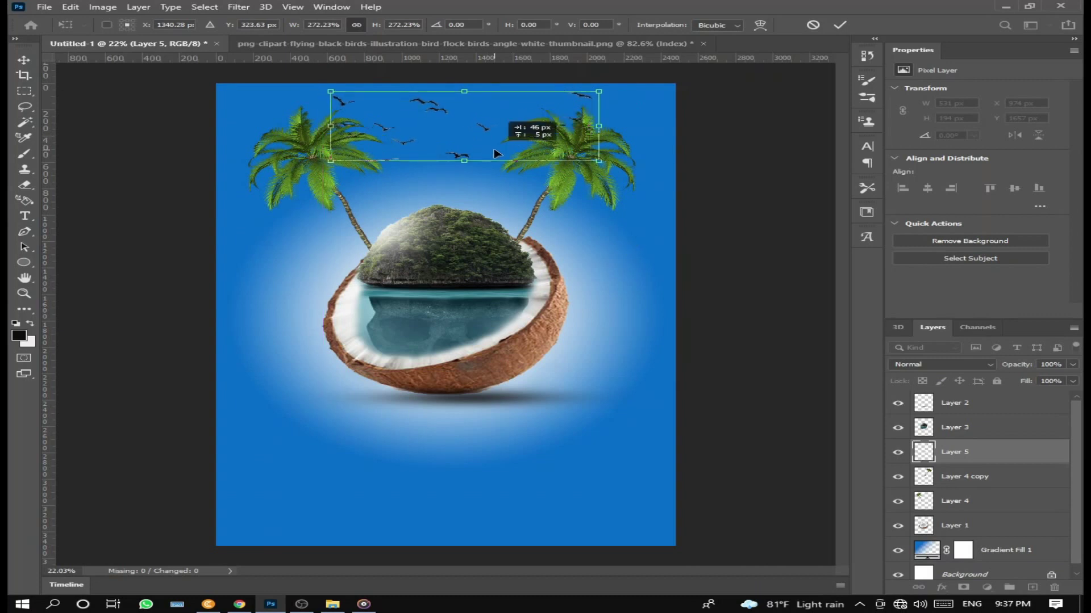
key("Return")
scroll(458, 233, "down", 2)
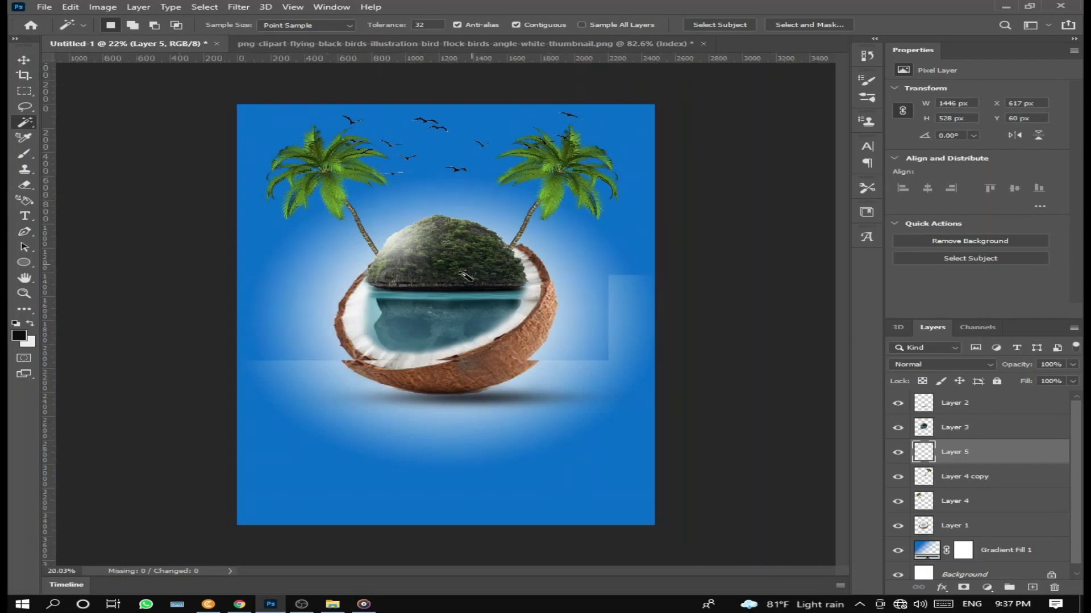
scroll(458, 233, "down", 3)
key("v")
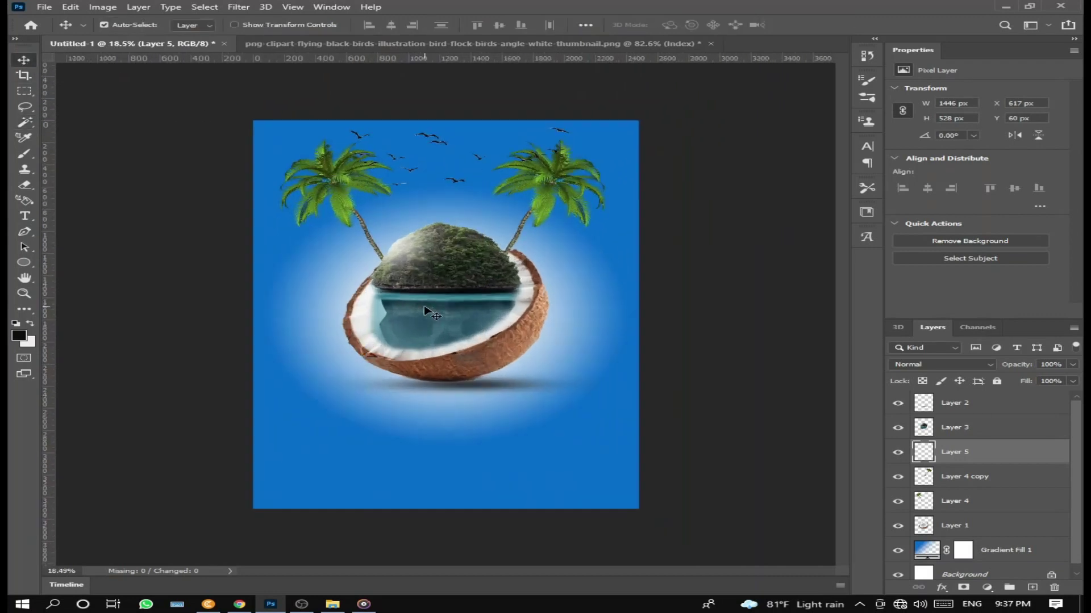
scroll(430, 312, "up", 3)
Close the birds image document, answering its save prompt.
left_click(432, 44)
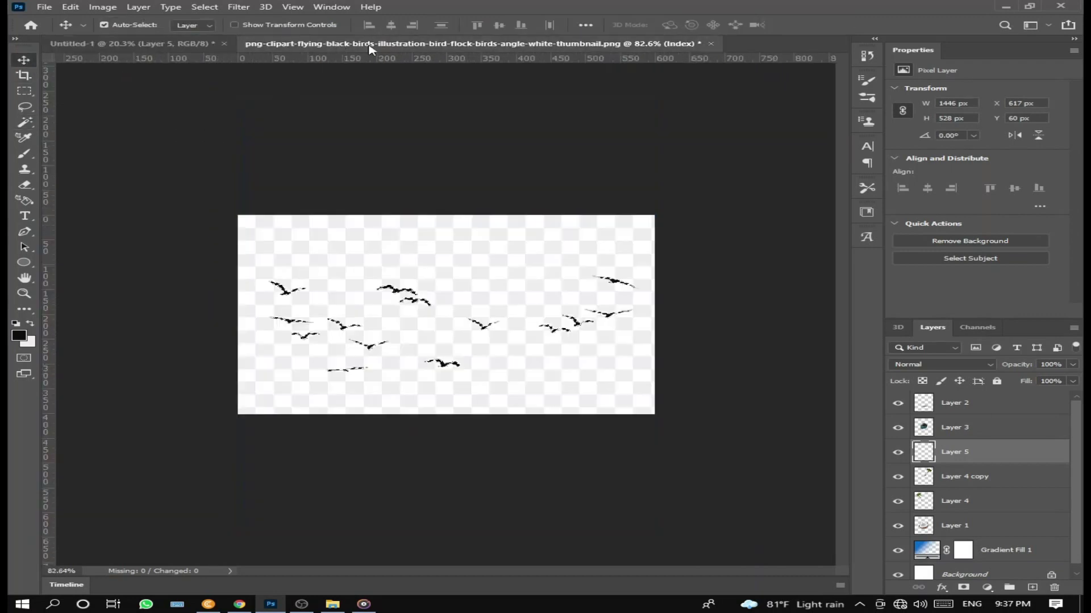
left_click(710, 44)
left_click(540, 227)
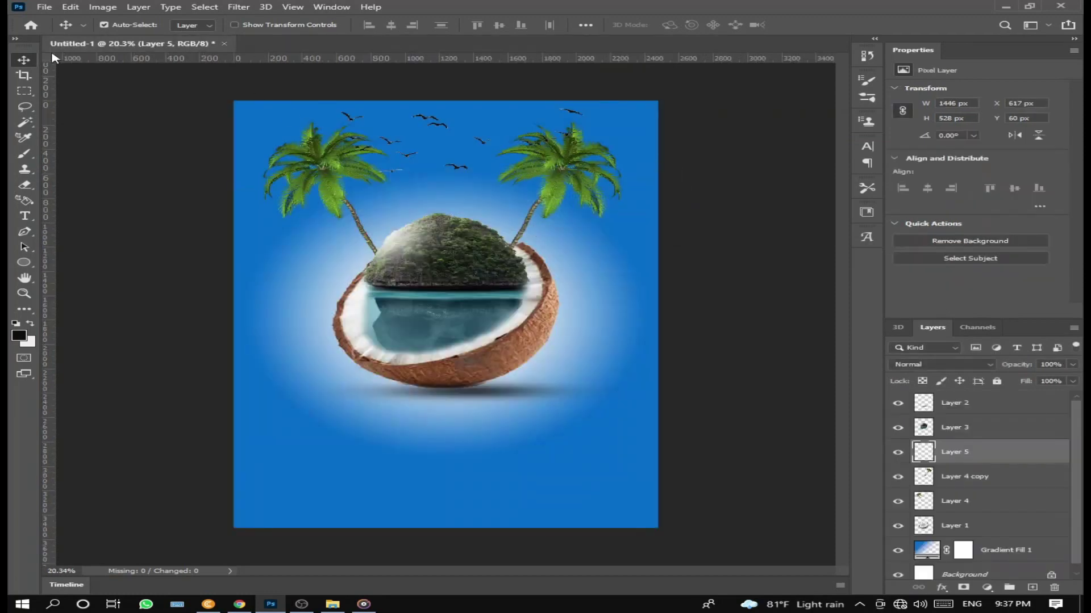
Add a text layer below the coconut reading C C NUT.
left_click(24, 216)
left_click(298, 449)
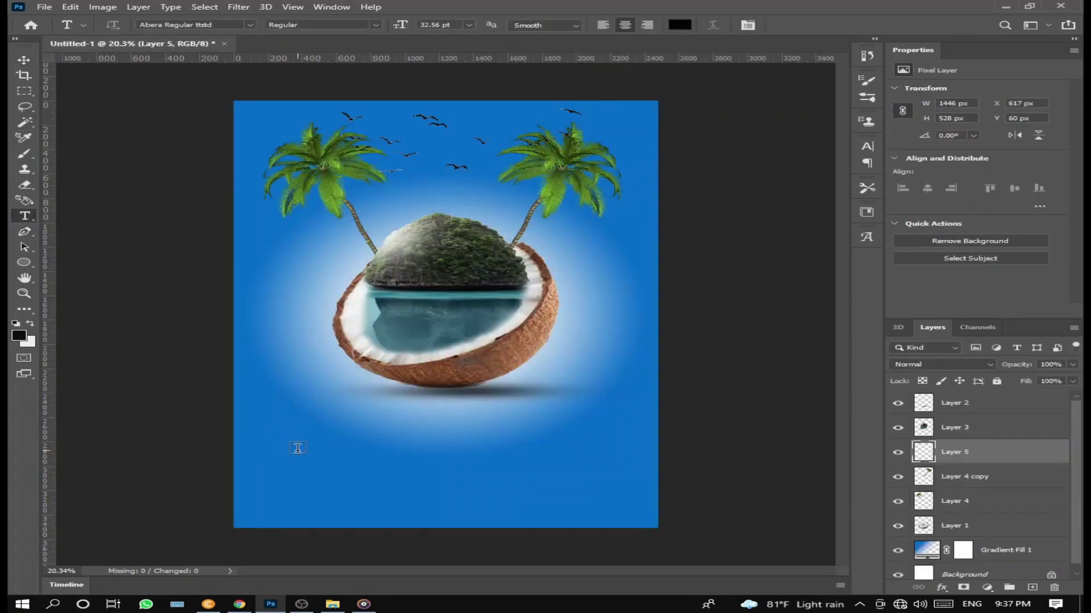
key("BackSpace")
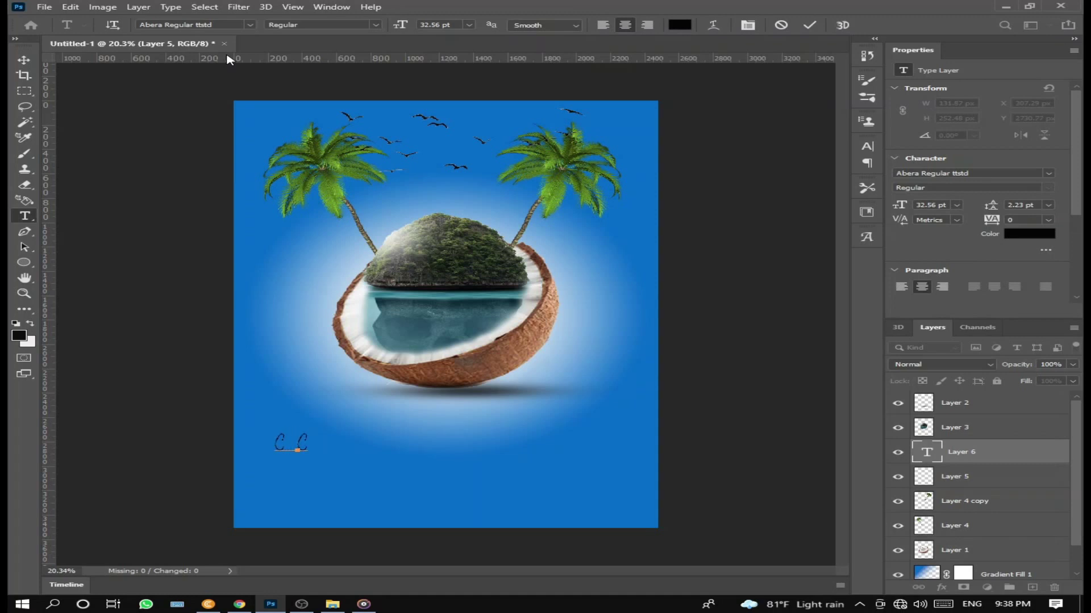
type("NUR")
key("BackSpace")
type("T")
Set the title to Mythology Extended, enlarge it to about 76.27 pt, and position it.
left_click_drag(339, 443, 253, 446)
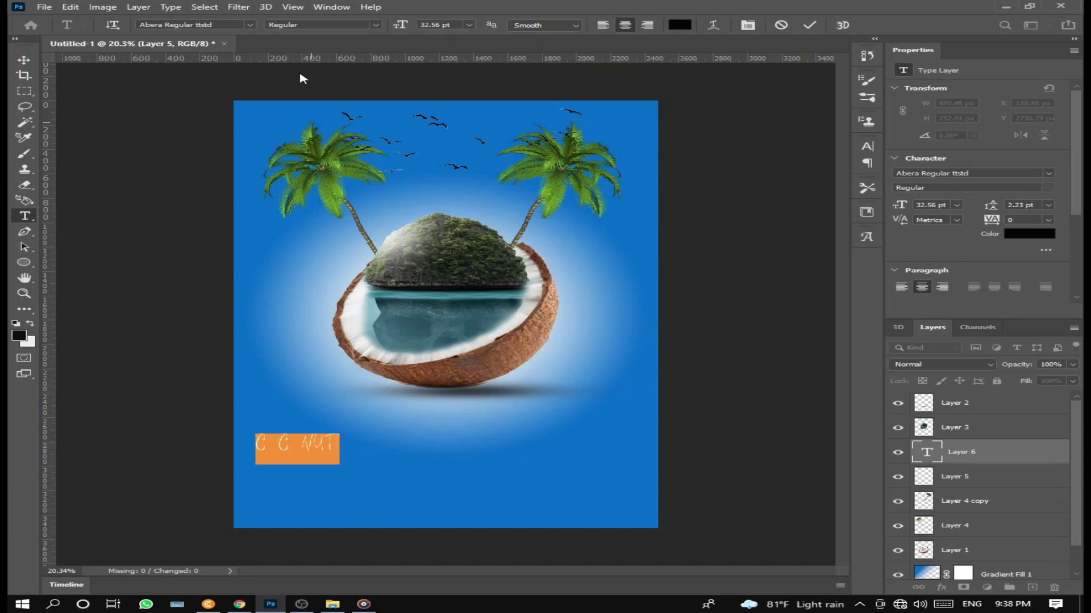
left_click(250, 26)
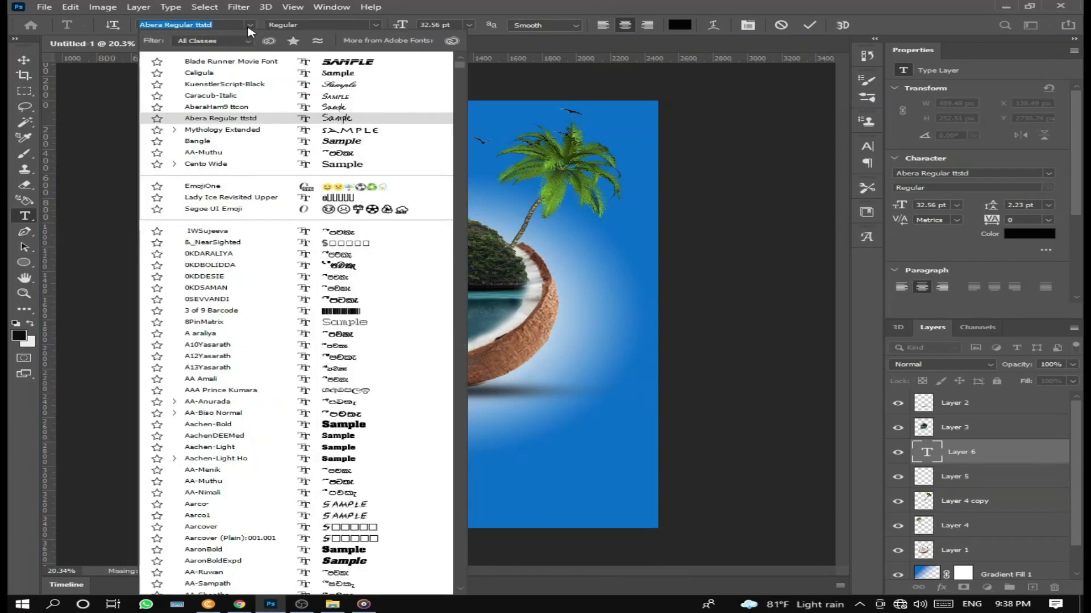
key("Up")
key("Up")
key("Up")
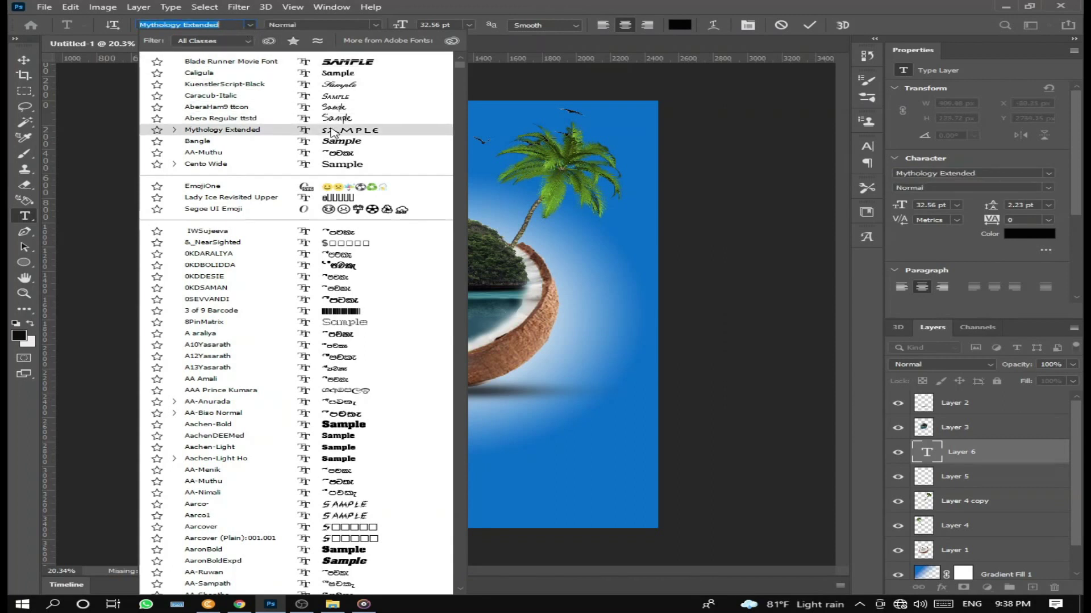
left_click(333, 132)
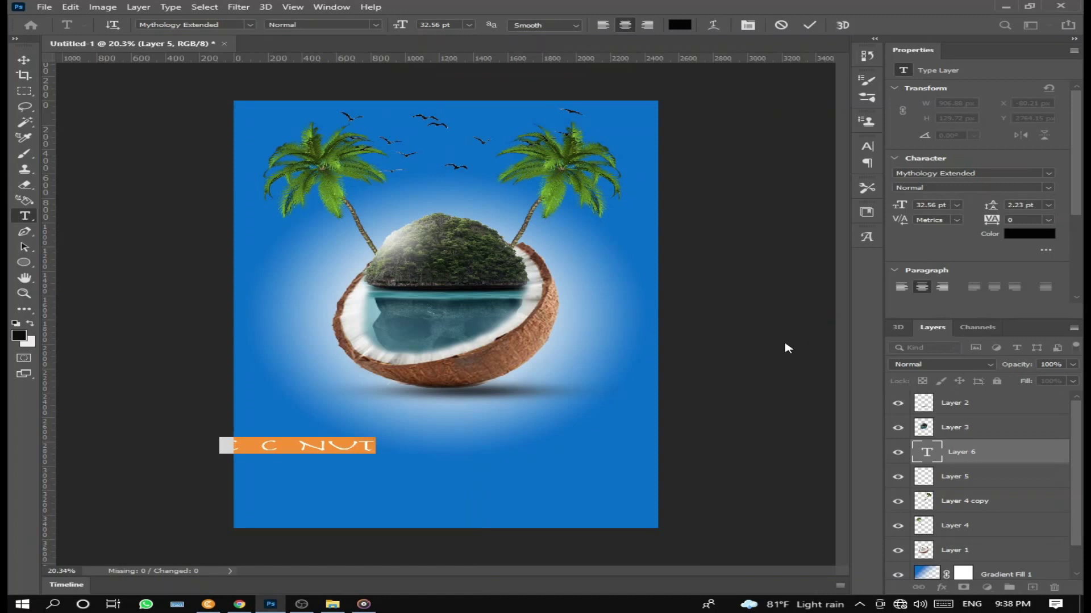
left_click_drag(378, 436, 598, 411)
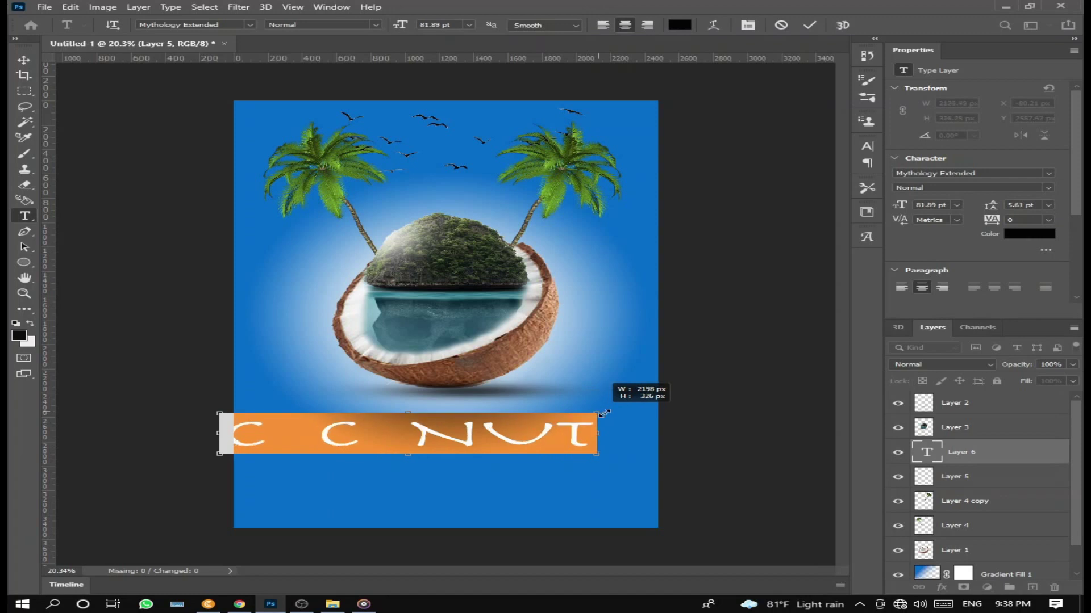
left_click_drag(603, 413, 605, 416)
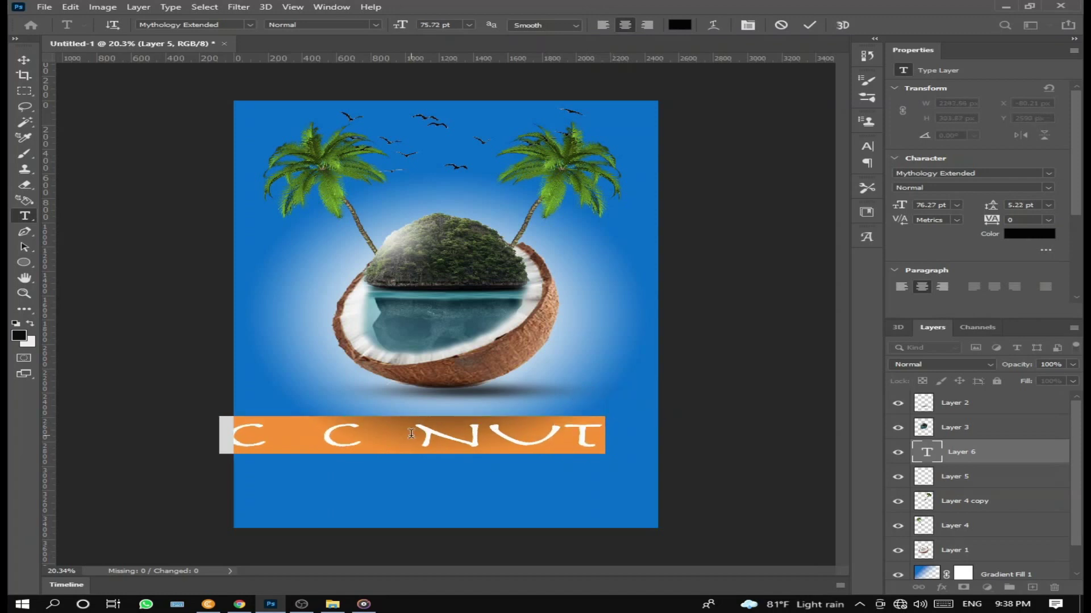
left_click_drag(430, 442, 439, 447)
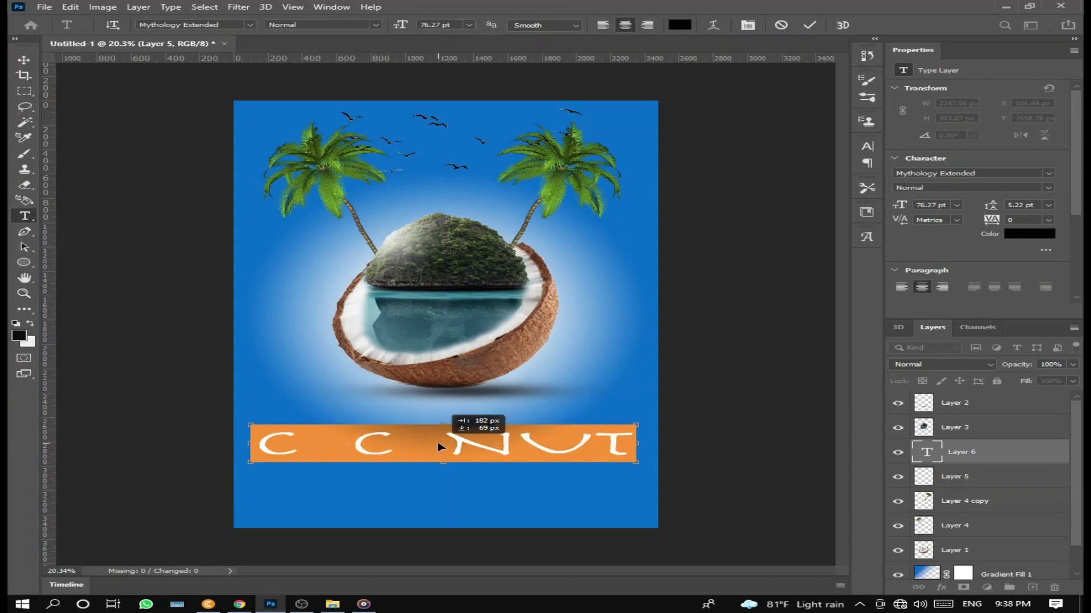
left_click_drag(439, 447, 438, 445)
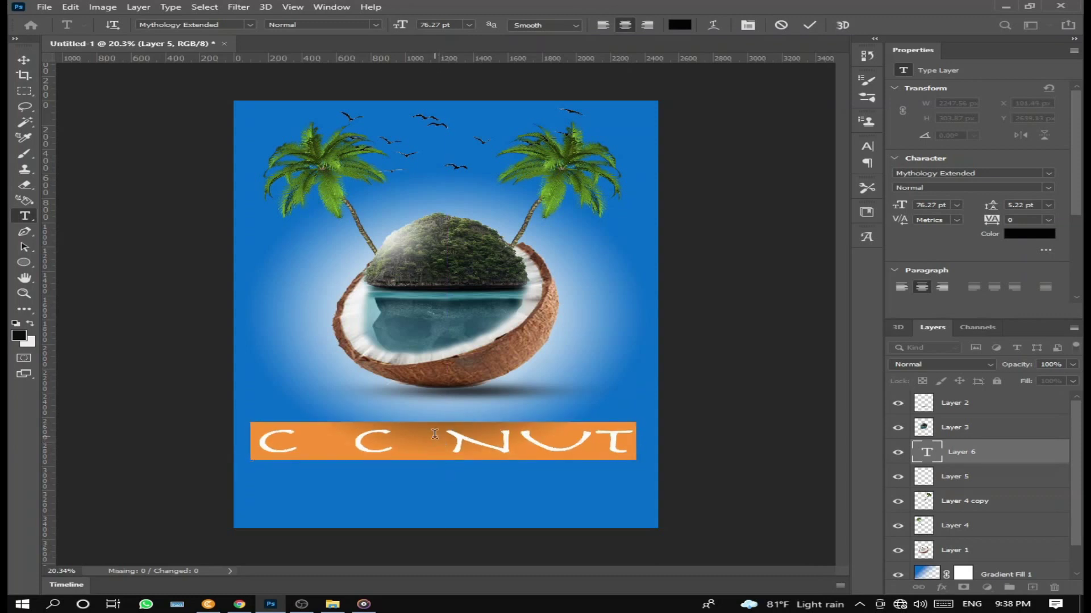
key("v")
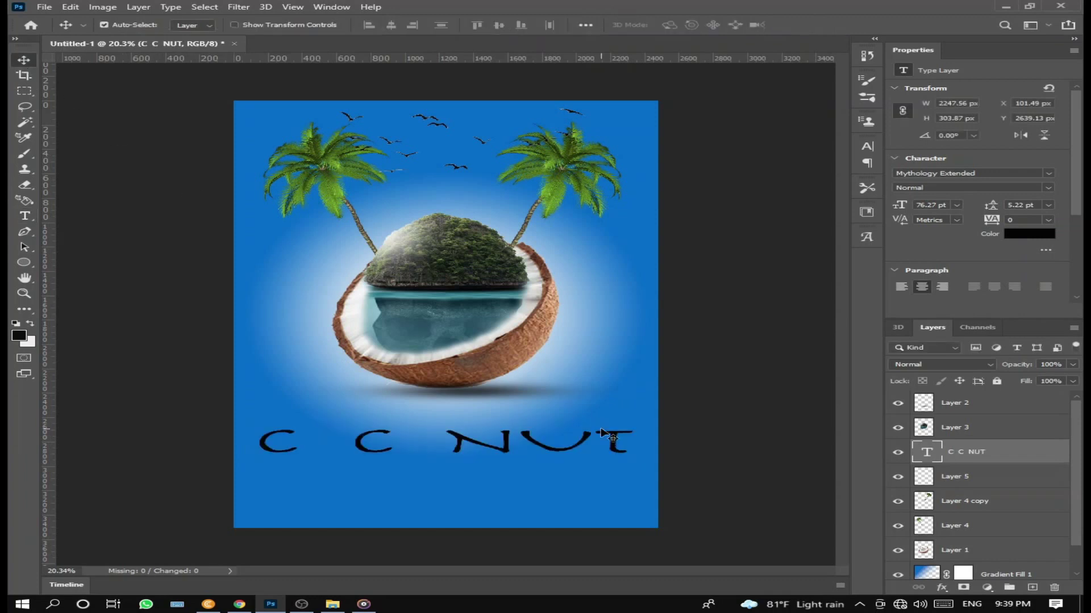
Colour the C C NUT title white and nudge it up slightly.
left_click(24, 216)
left_click_drag(635, 442, 250, 443)
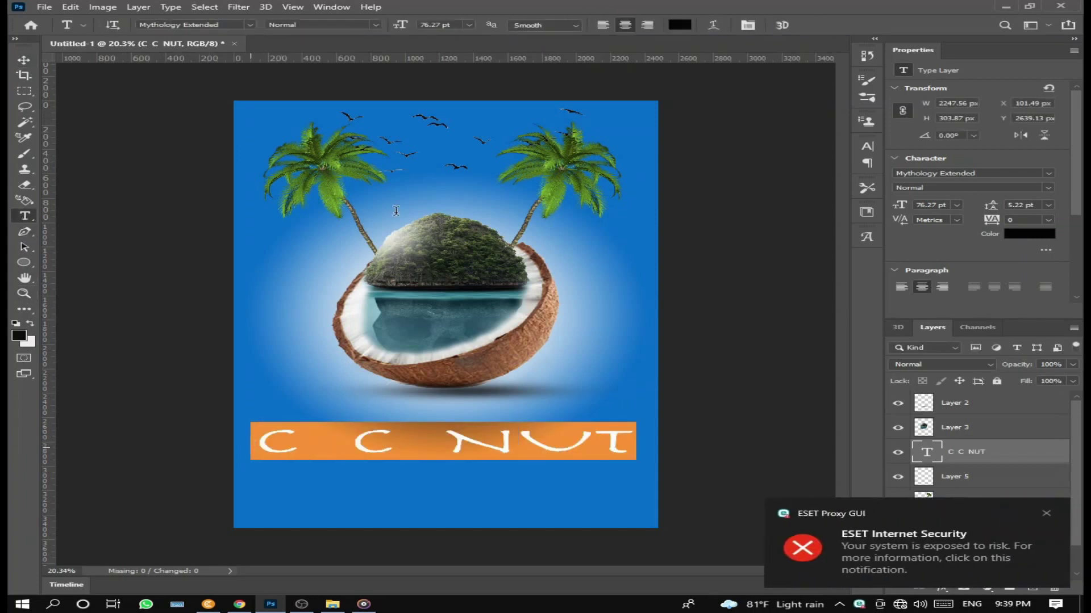
left_click(690, 28)
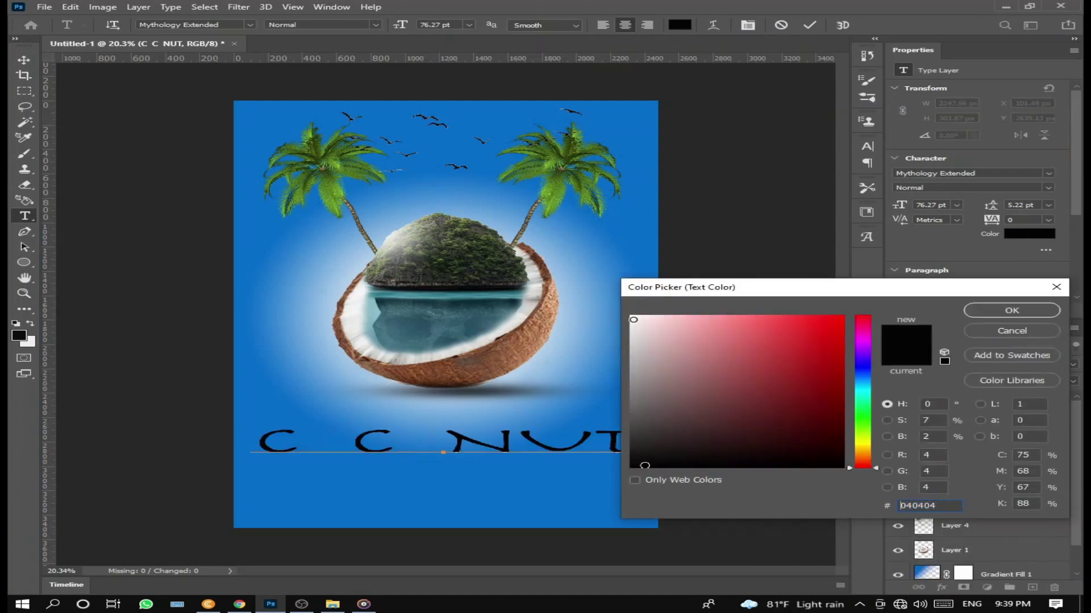
left_click(633, 319)
left_click(989, 314)
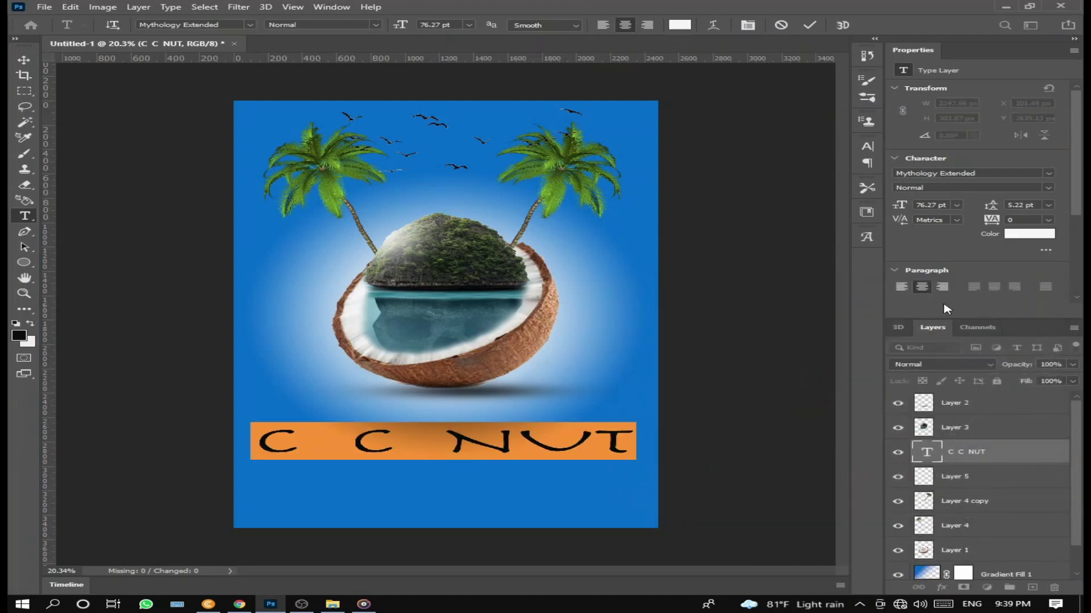
left_click(23, 60)
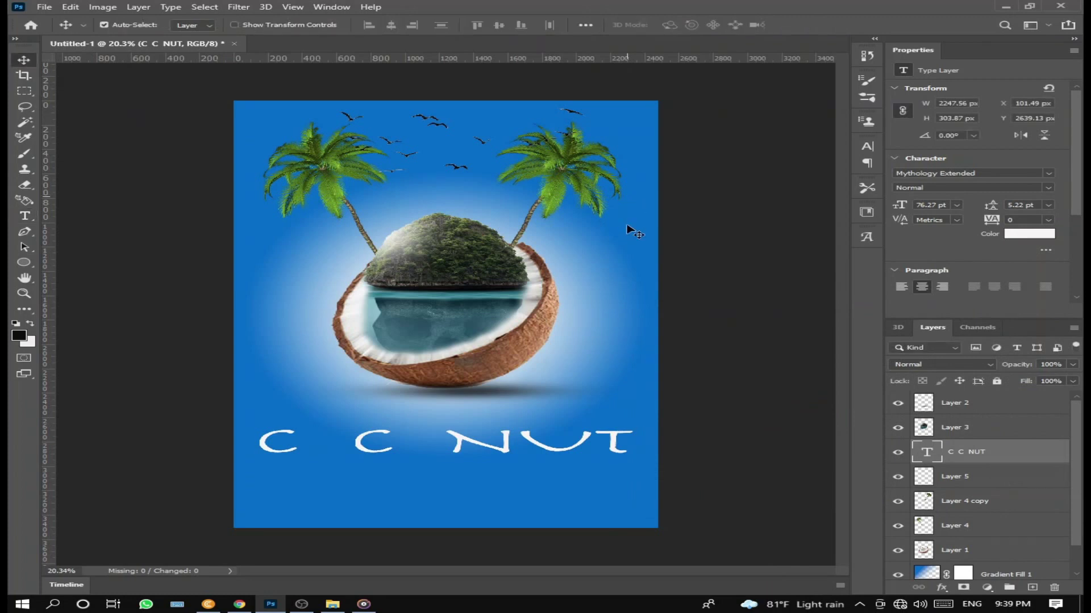
left_click_drag(460, 443, 461, 435)
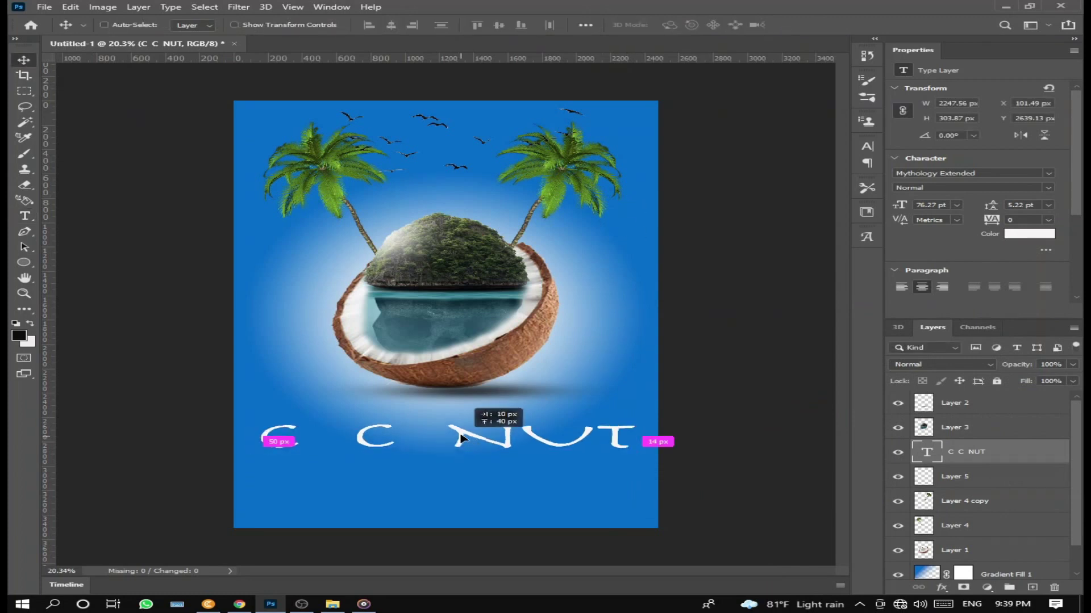
Open the grated coconut slice PNG and select just the coconut with the Magic Wand.
left_click(45, 6)
left_click(63, 33)
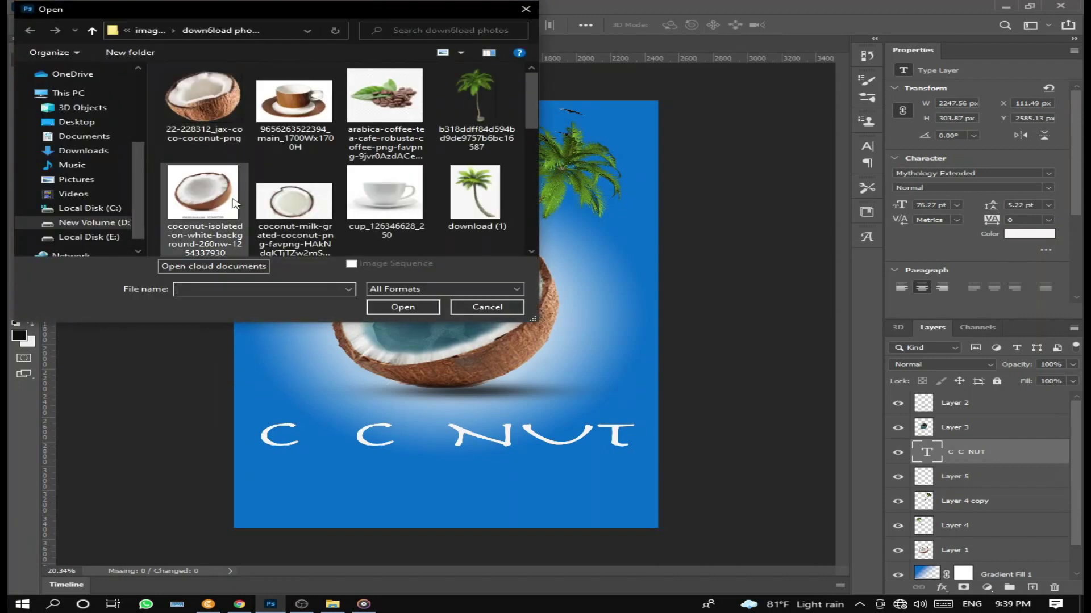
double_click(306, 199)
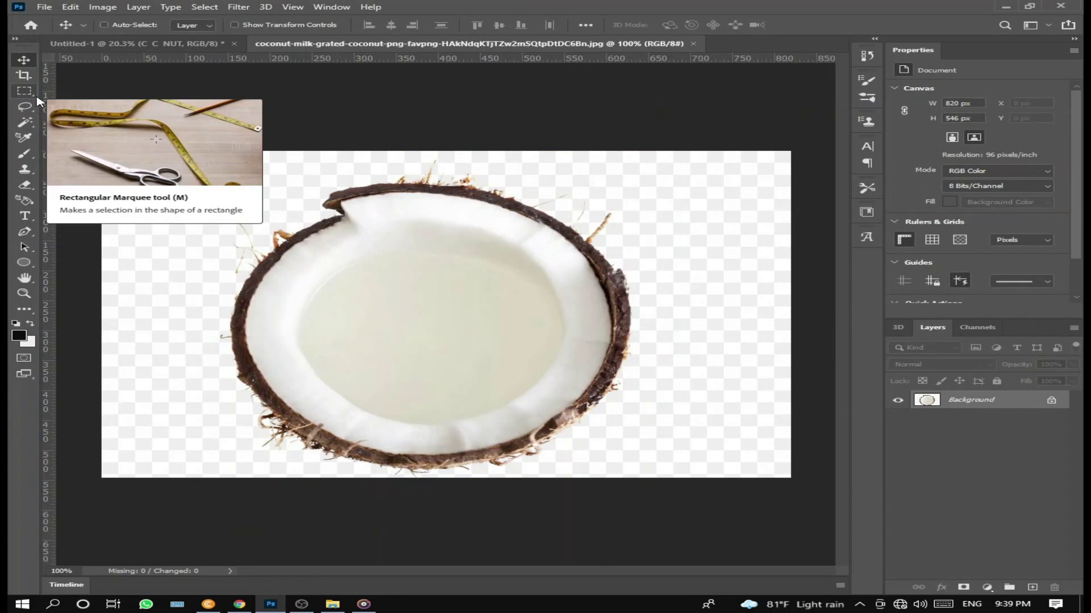
right_click(24, 122)
left_click(108, 144)
left_click(160, 185)
left_click(234, 188, "alt")
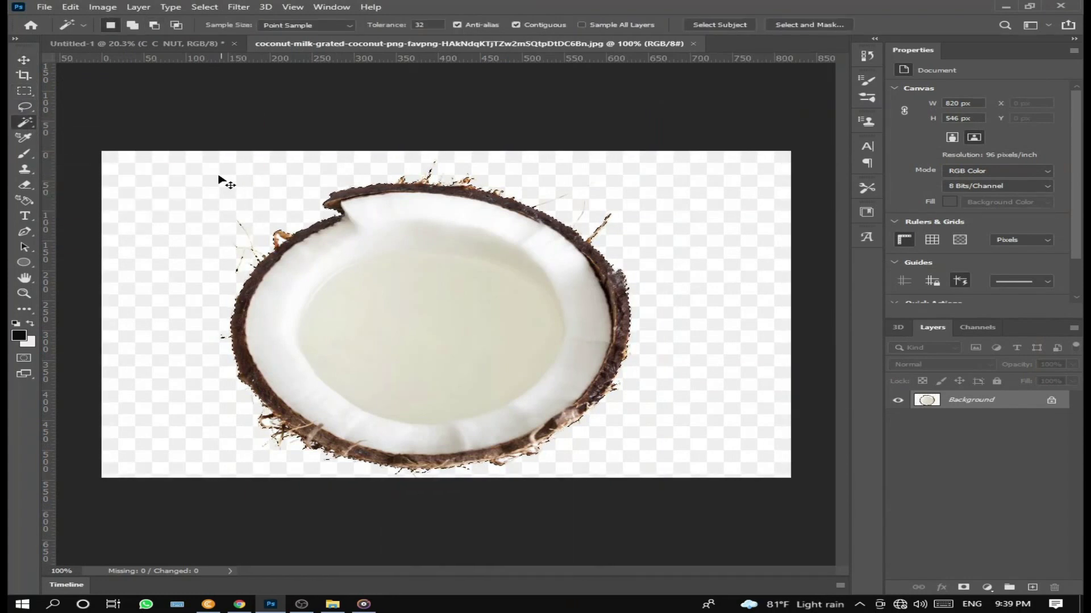
Paste the coconut slice into the poster twice and shrink one copy into the first O gap.
key("ctrl+Tab")
key("ctrl+v")
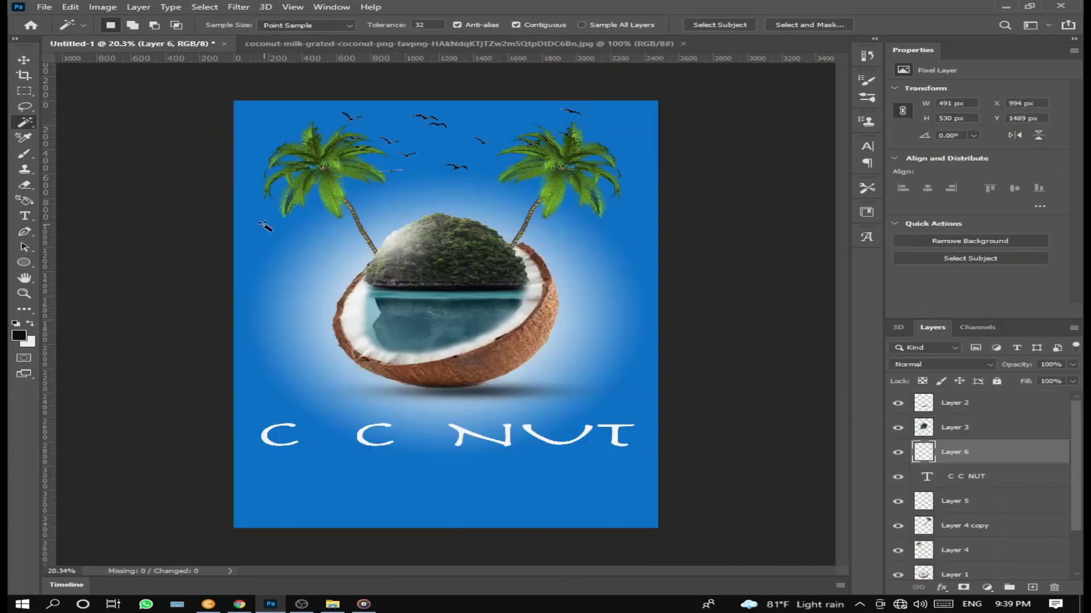
left_click(24, 60)
key("ctrl+v")
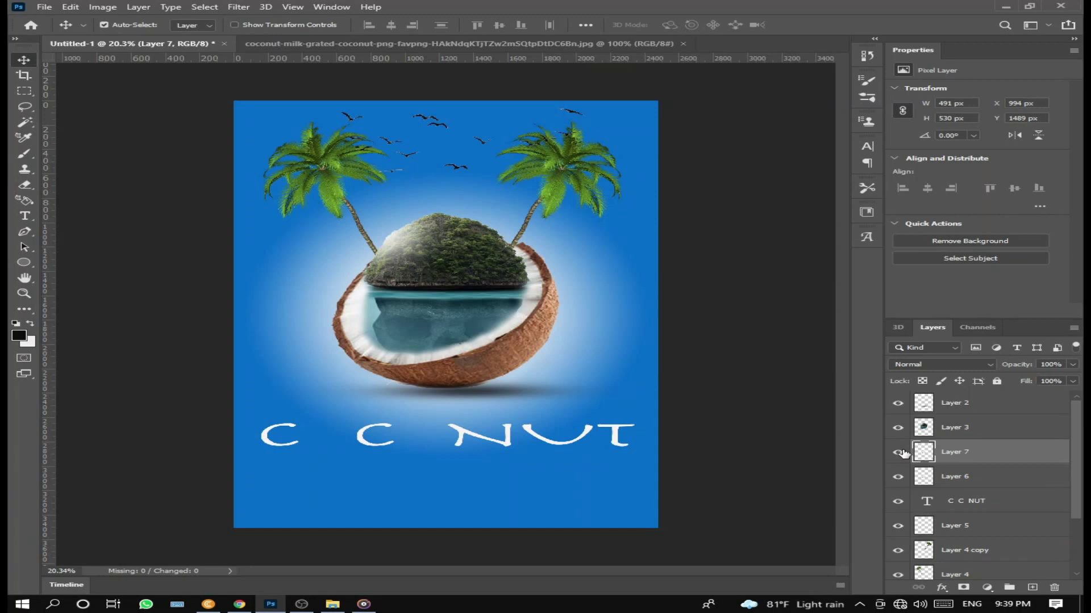
key("ctrl+t")
left_click_drag(405, 347, 324, 402)
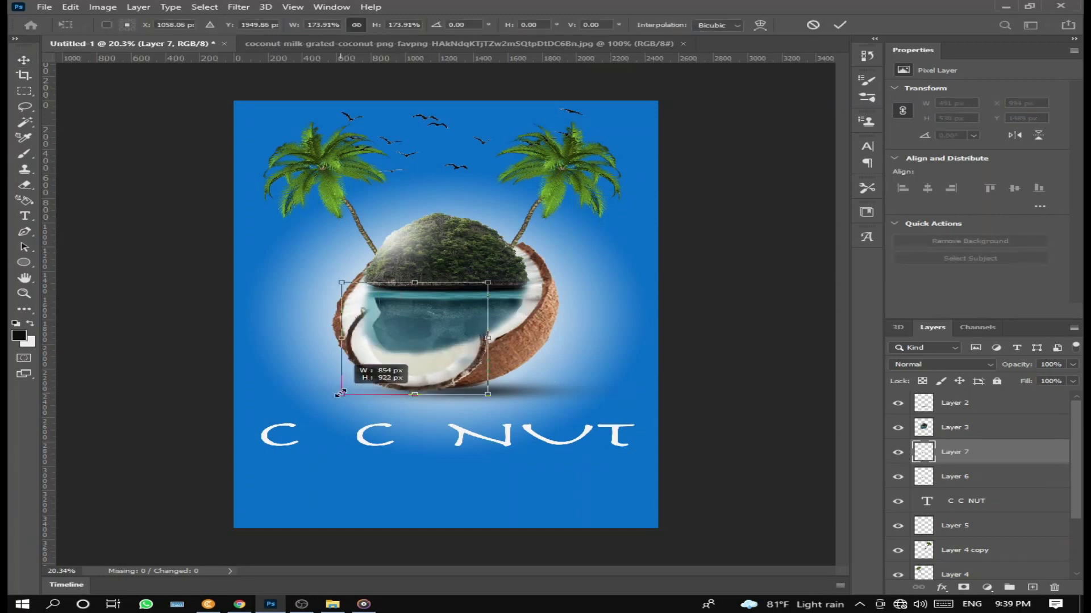
left_click_drag(438, 370, 390, 430)
left_click_drag(438, 341, 333, 437)
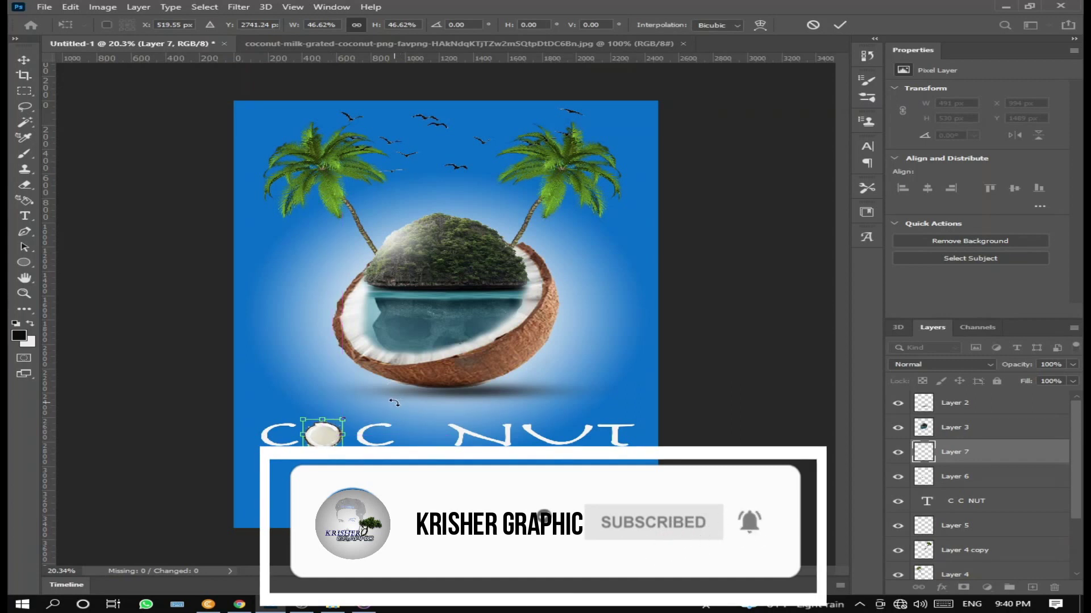
key("Return")
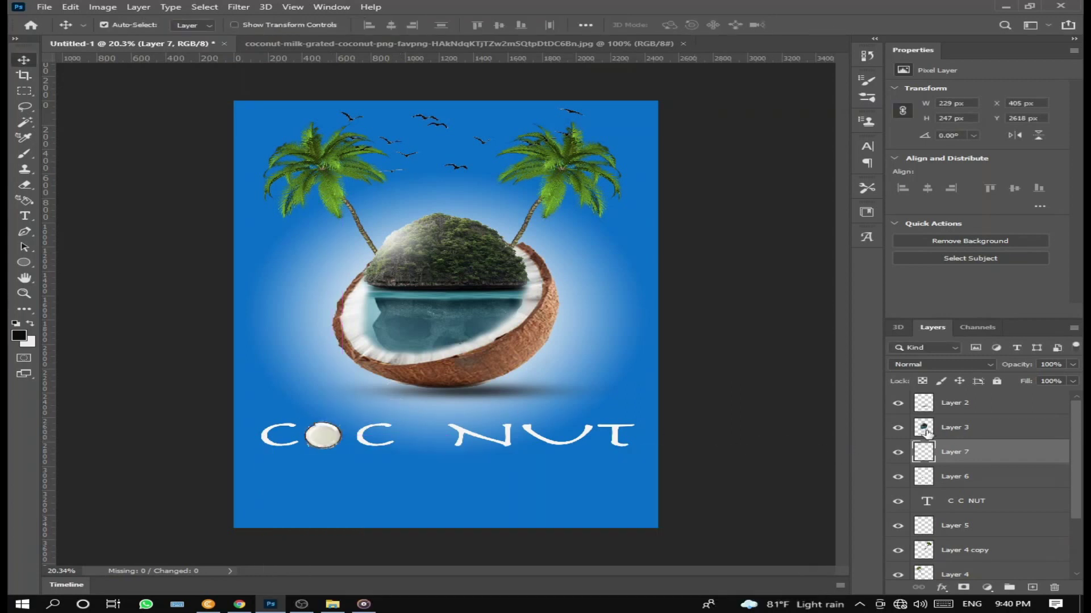
Shrink Layer 6's coconut slice and move it into the second O gap.
left_click(938, 479)
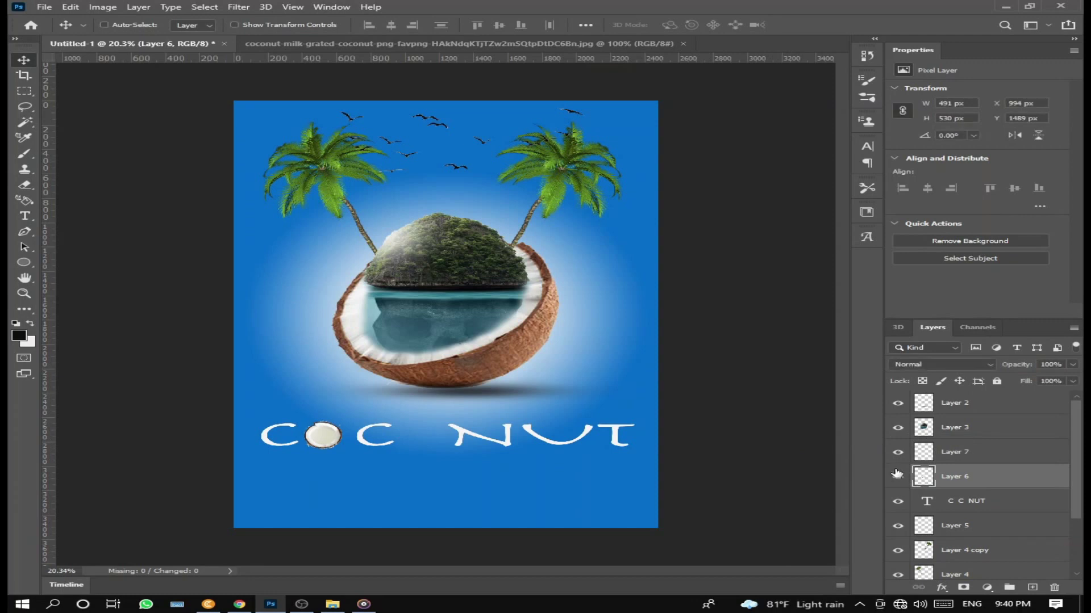
key("ctrl+t")
left_click_drag(448, 319, 426, 425)
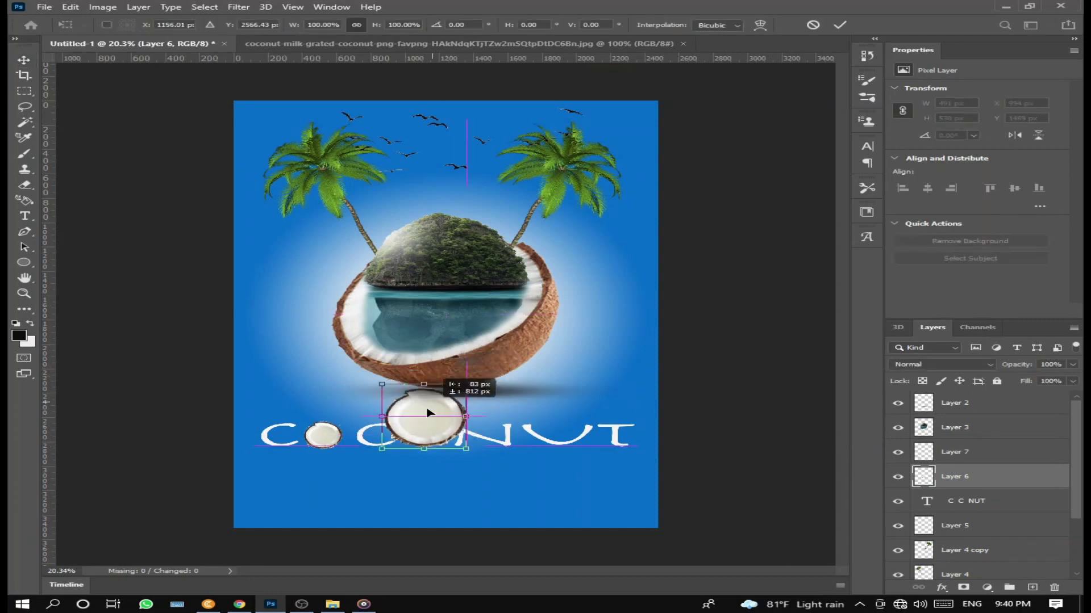
left_click_drag(465, 388, 424, 433)
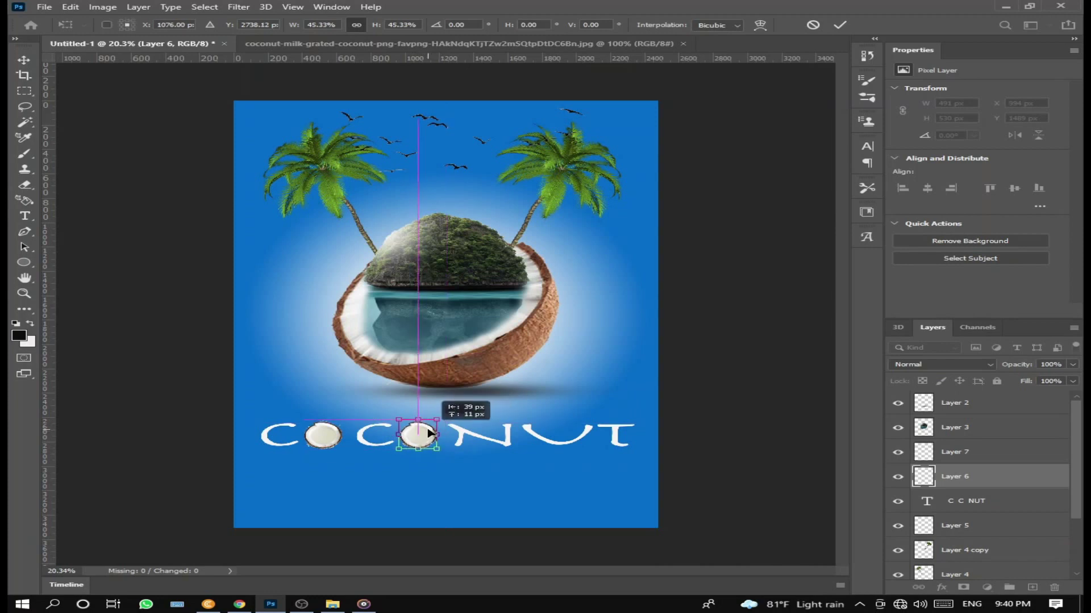
key("Return")
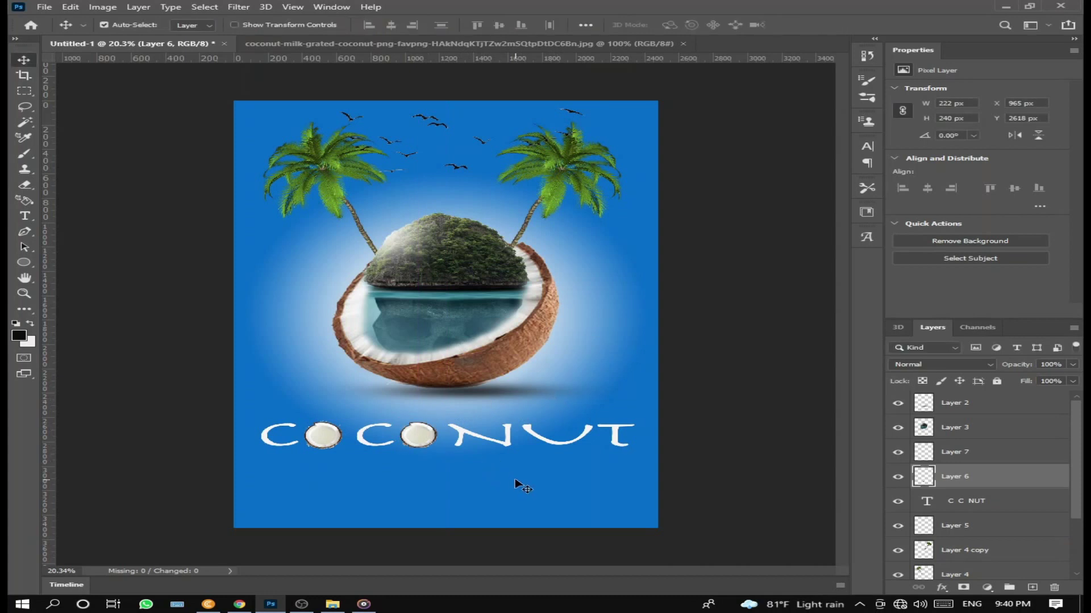
scroll(465, 448, "up", 2)
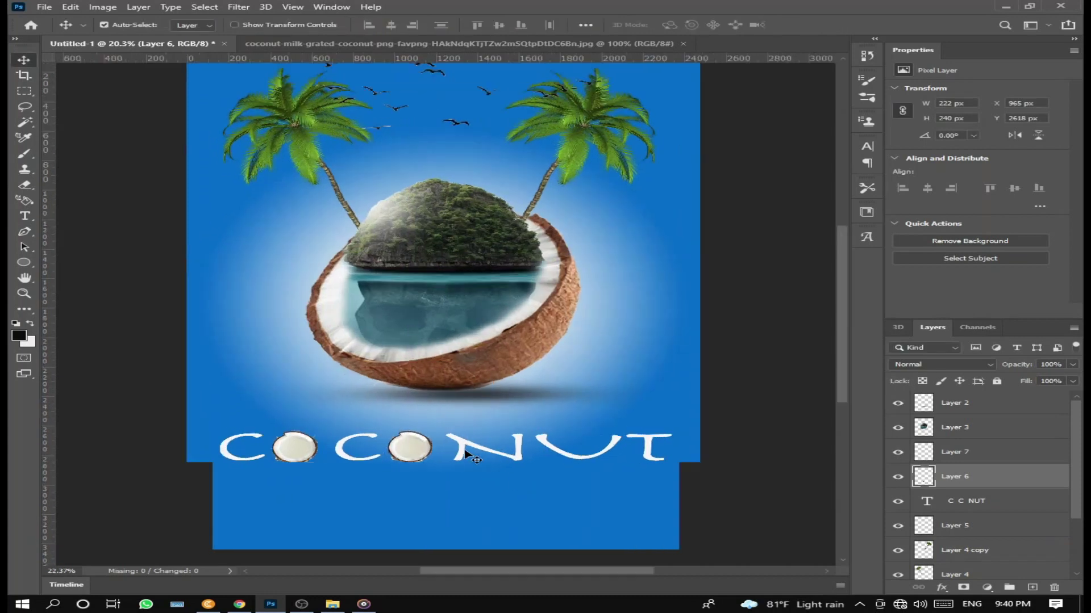
scroll(477, 449, "down", 3)
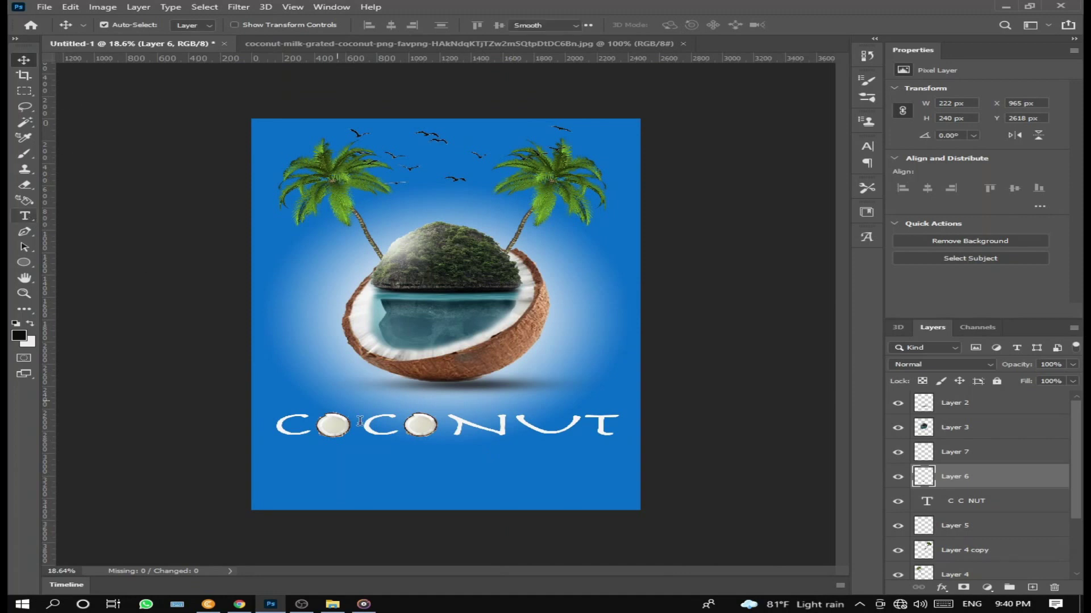
Add an Island subtitle text layer below the COCONUT title.
left_click(25, 216)
left_click(385, 470)
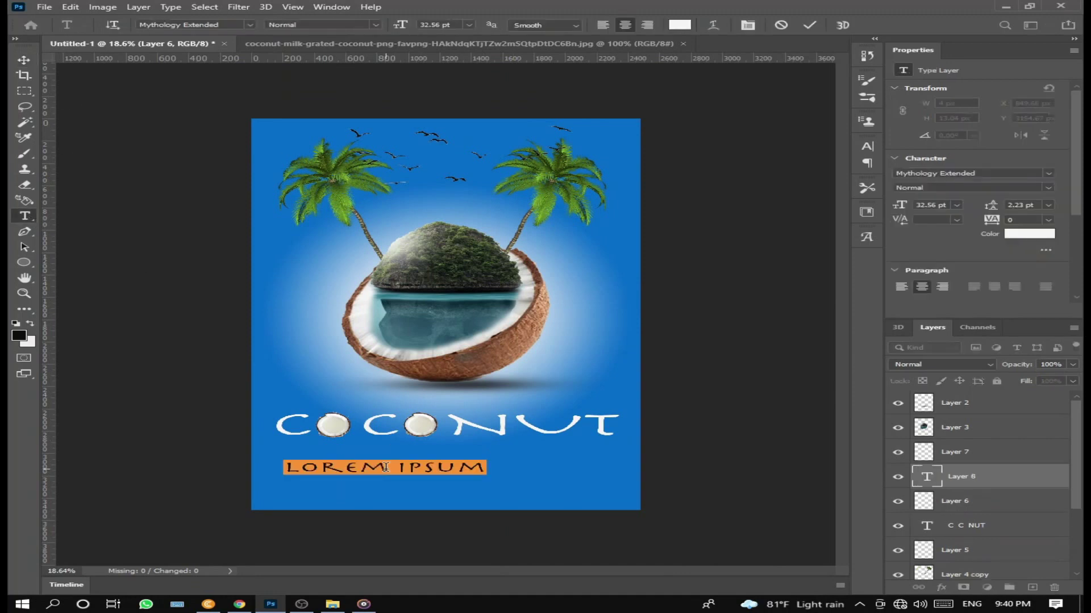
key("BackSpace")
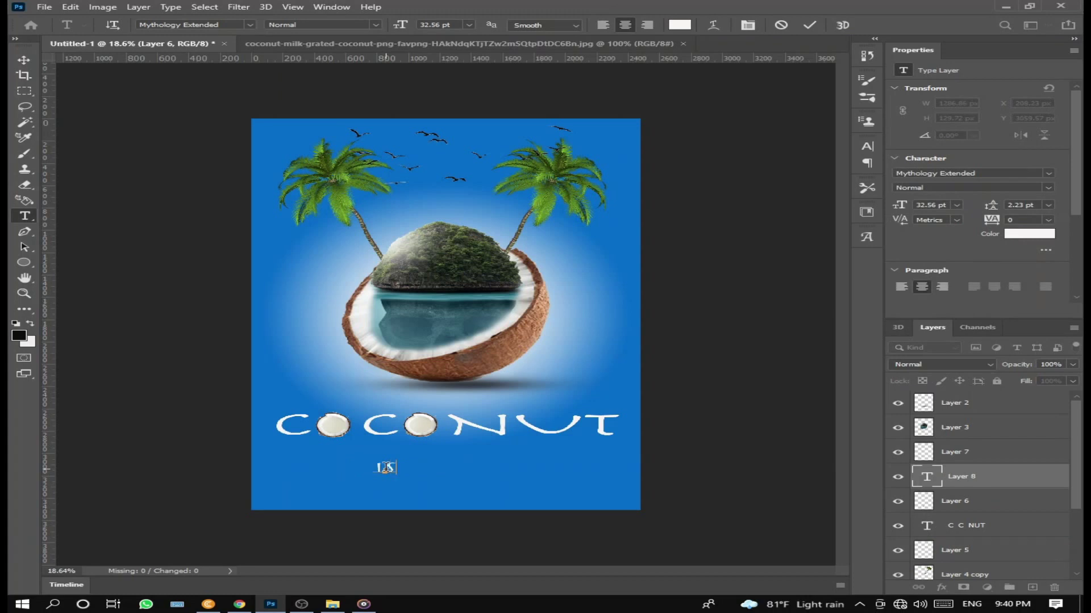
type("LAND")
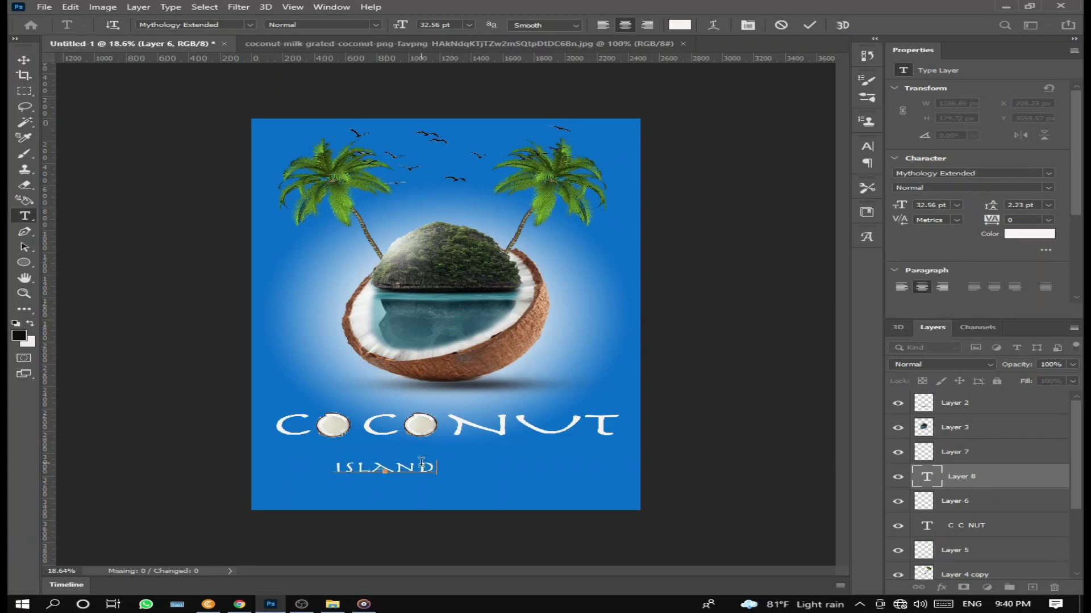
left_click_drag(428, 467, 335, 469)
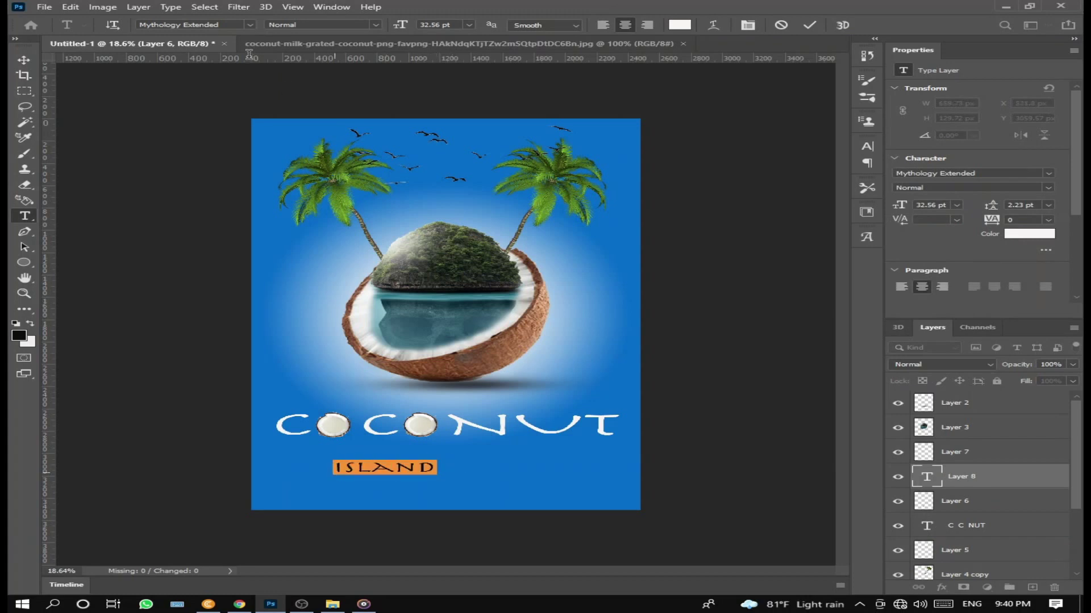
left_click(250, 25)
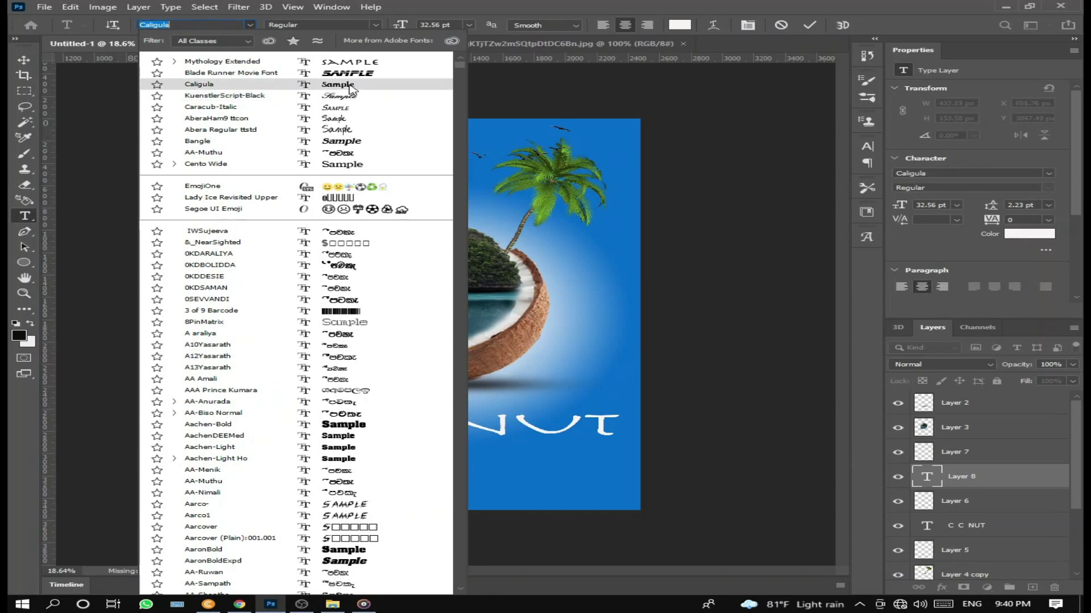
key("Escape")
Resize the Island subtitle to about 51.88 pt and centre it under COCONUT.
left_click_drag(419, 459, 528, 450)
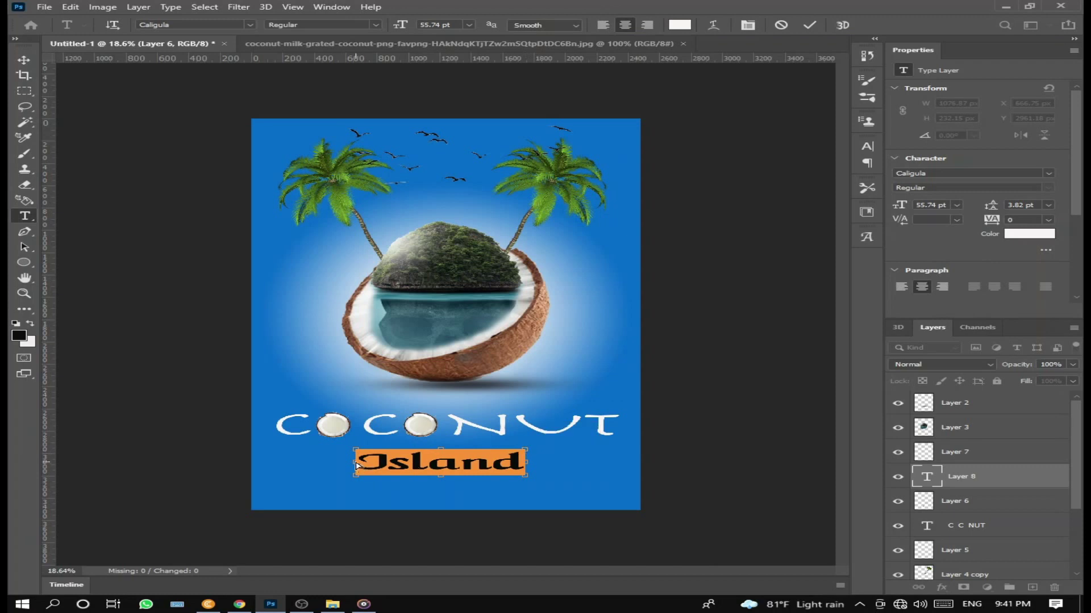
left_click_drag(354, 477, 340, 473)
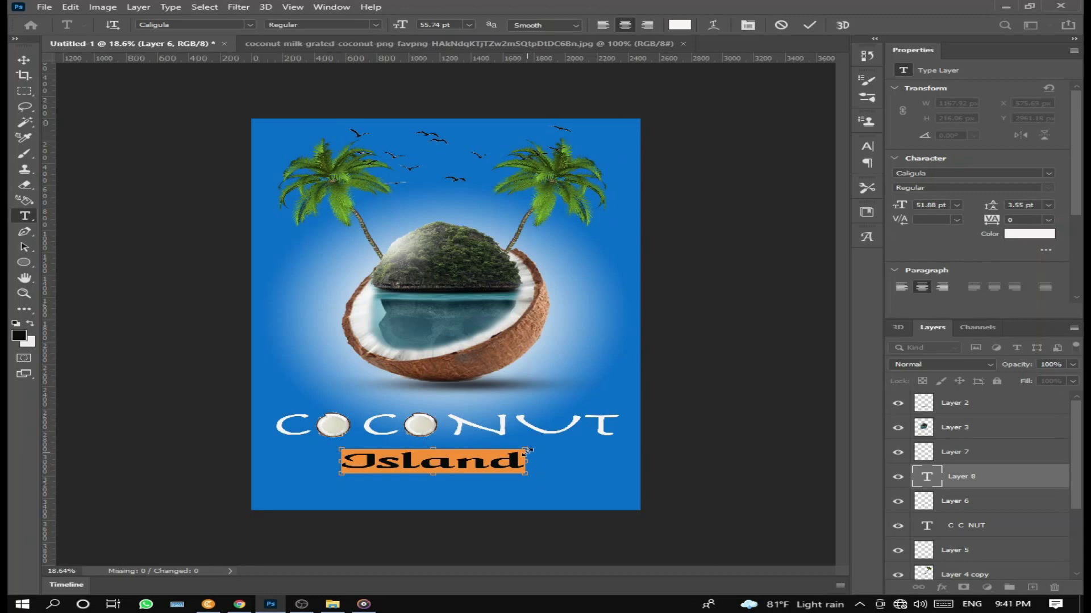
left_click_drag(527, 450, 549, 451)
left_click_drag(340, 473, 455, 465)
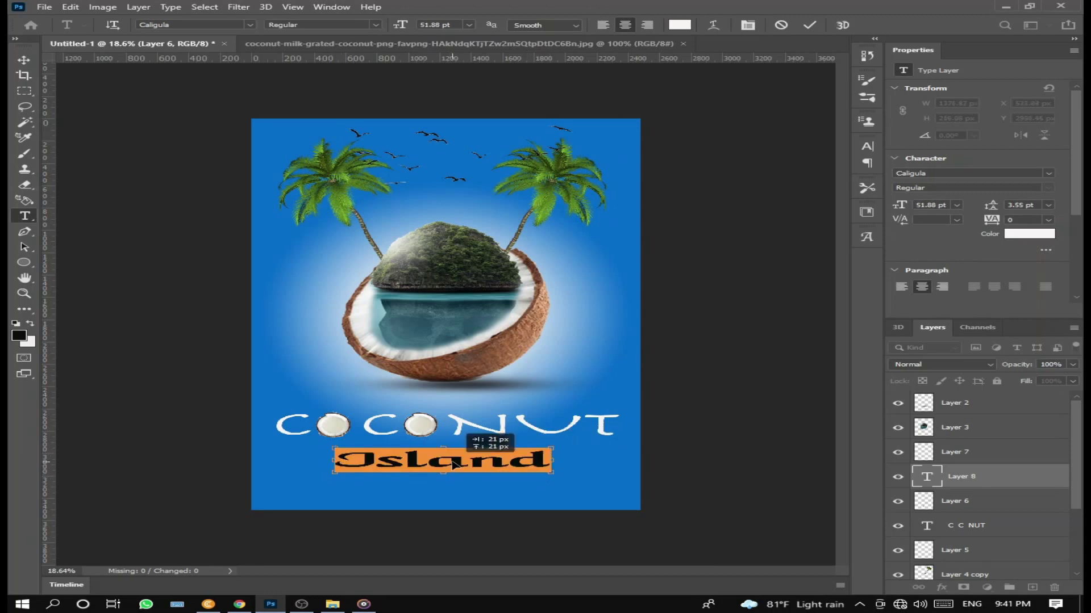
left_click_drag(454, 464, 453, 464)
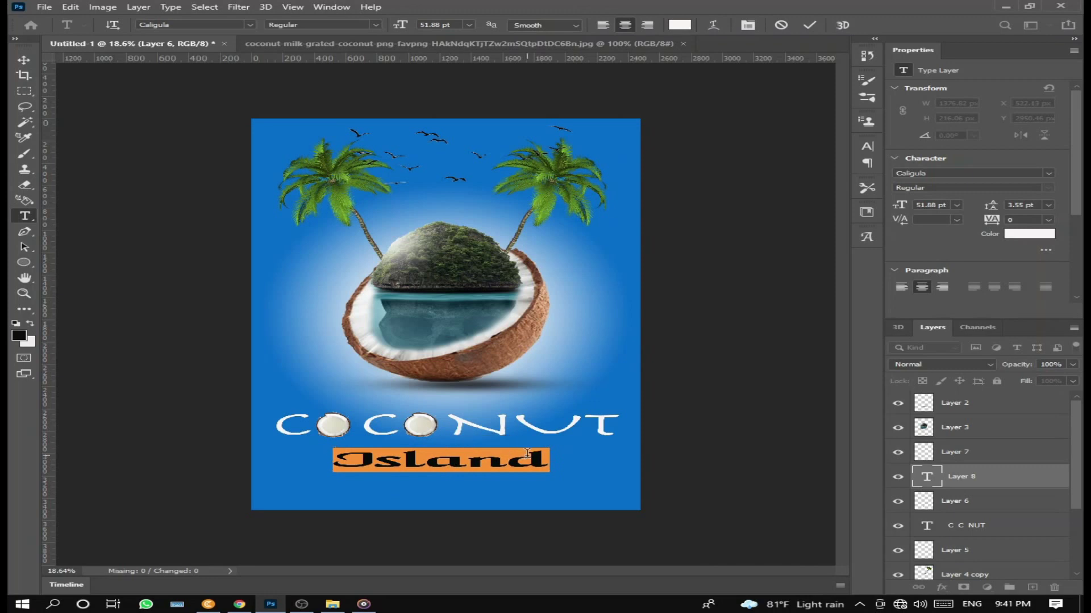
left_click(14, 61)
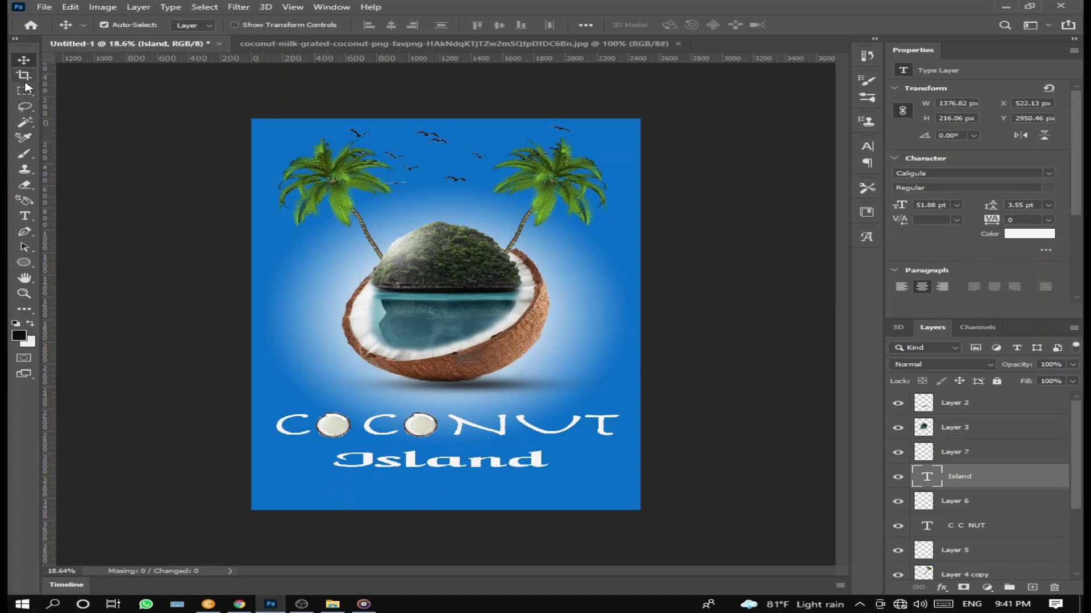
Type 'KRISHER GRAPHIC' near the poster's bottom and set it in Mythology Extended.
left_click(24, 215)
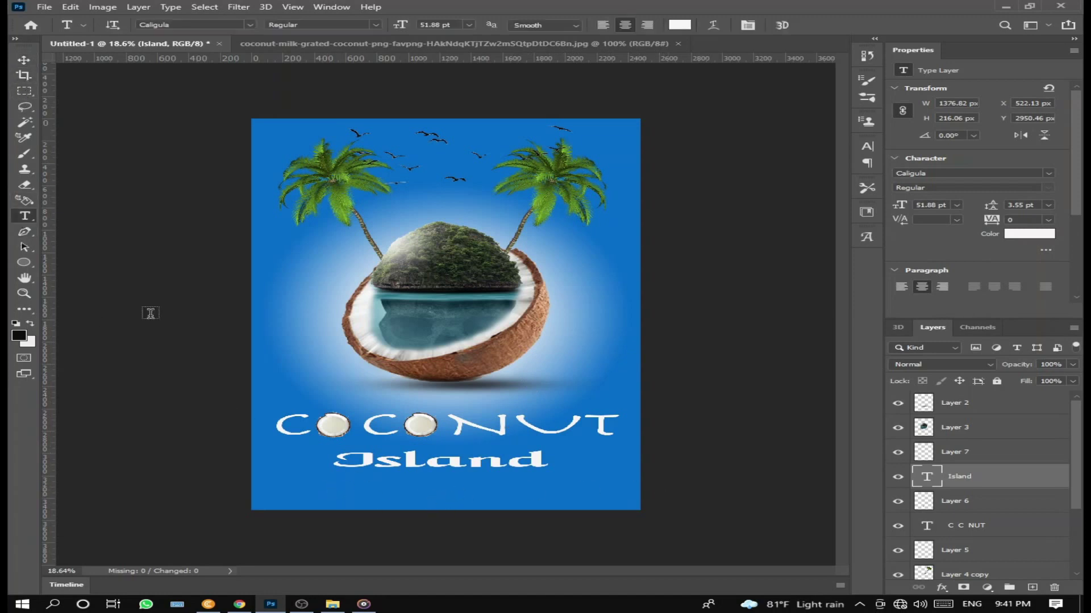
left_click(308, 491)
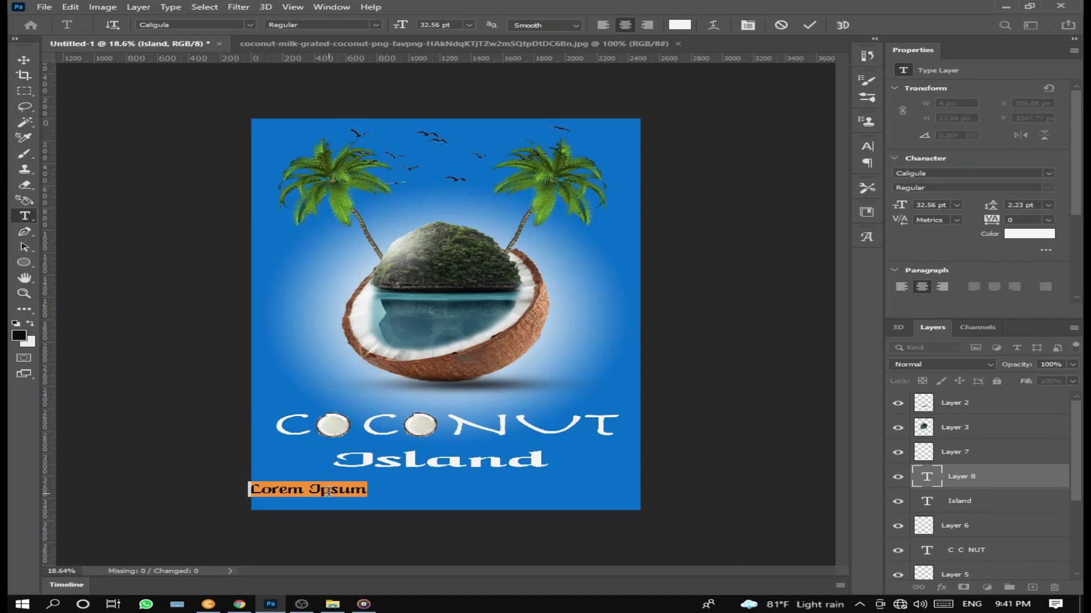
type("KRI")
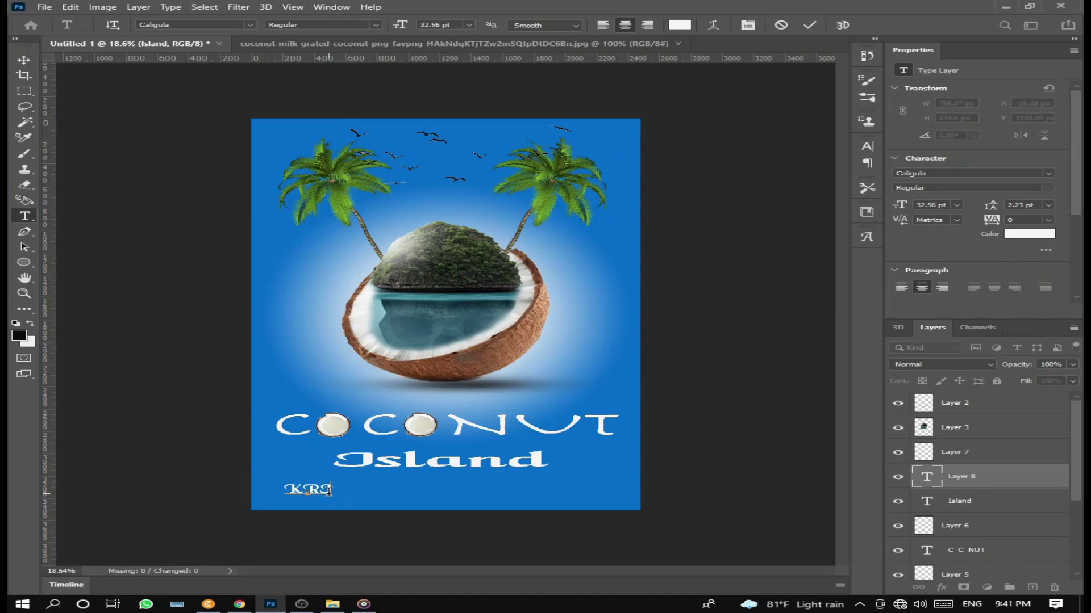
type("SHER GRAPHIC")
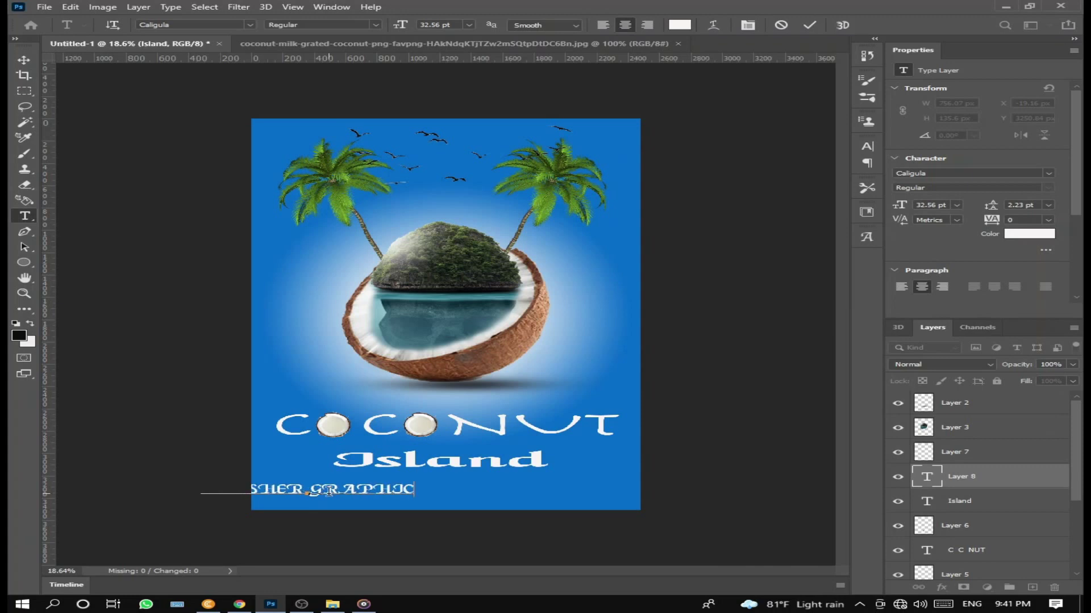
left_click_drag(415, 490, 185, 492)
left_click(250, 24)
left_click(188, 75)
Centre the footer, resize it to 18 pt, widen tracking to 1340, and commit.
left_click_drag(389, 490, 518, 497)
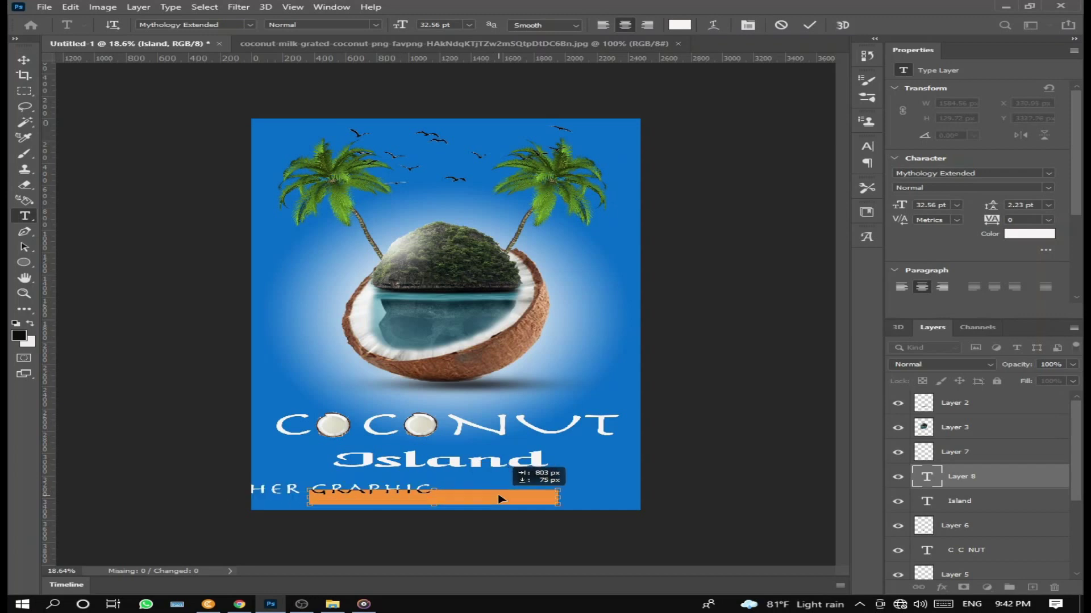
left_click_drag(991, 223, 1010, 226)
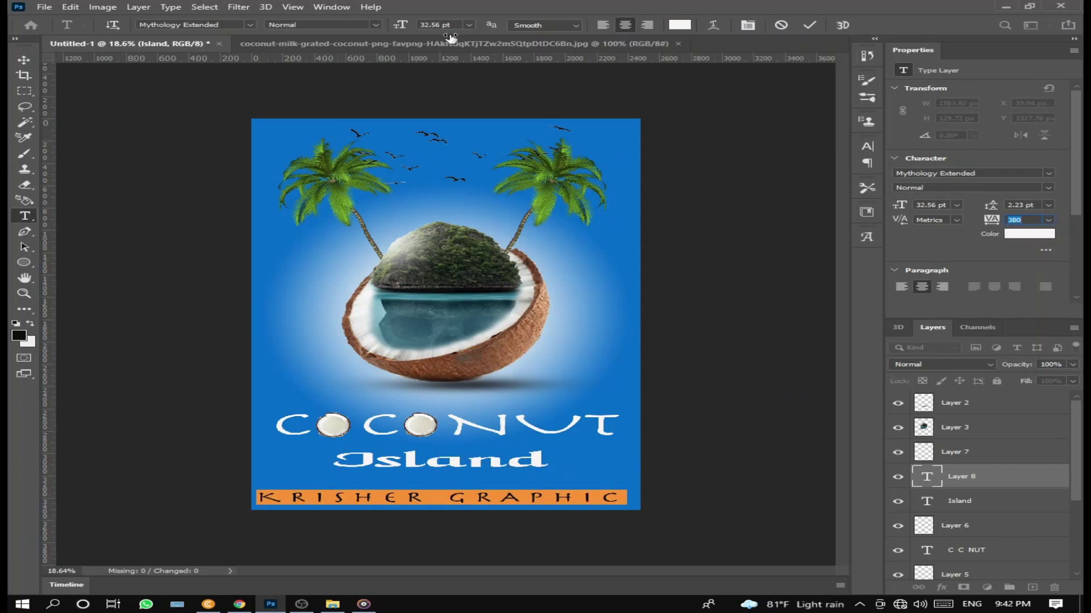
left_click(469, 24)
left_click(447, 129)
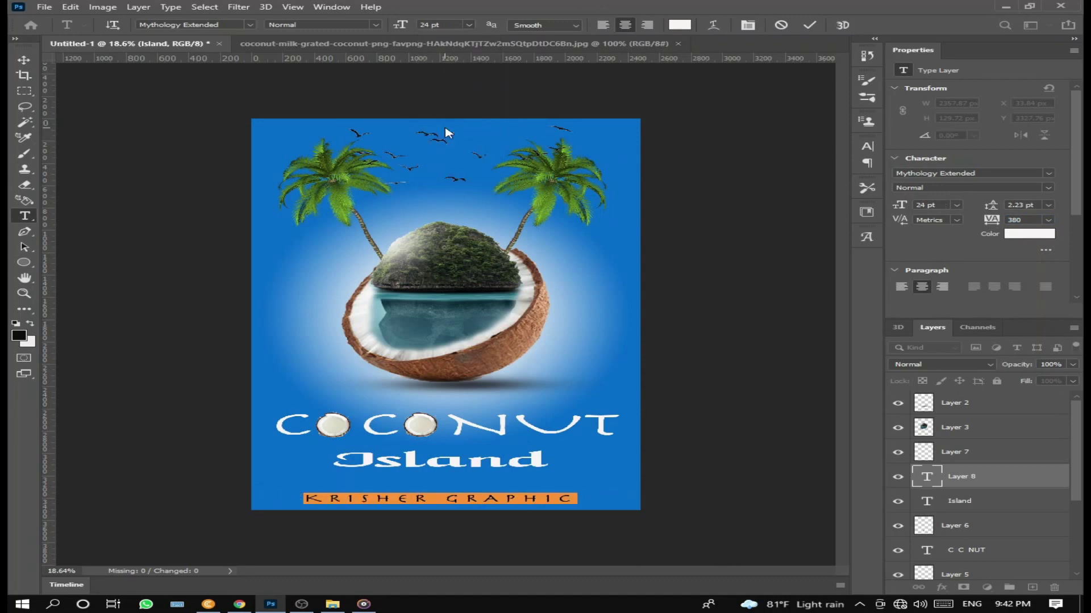
left_click(468, 25)
left_click(451, 120)
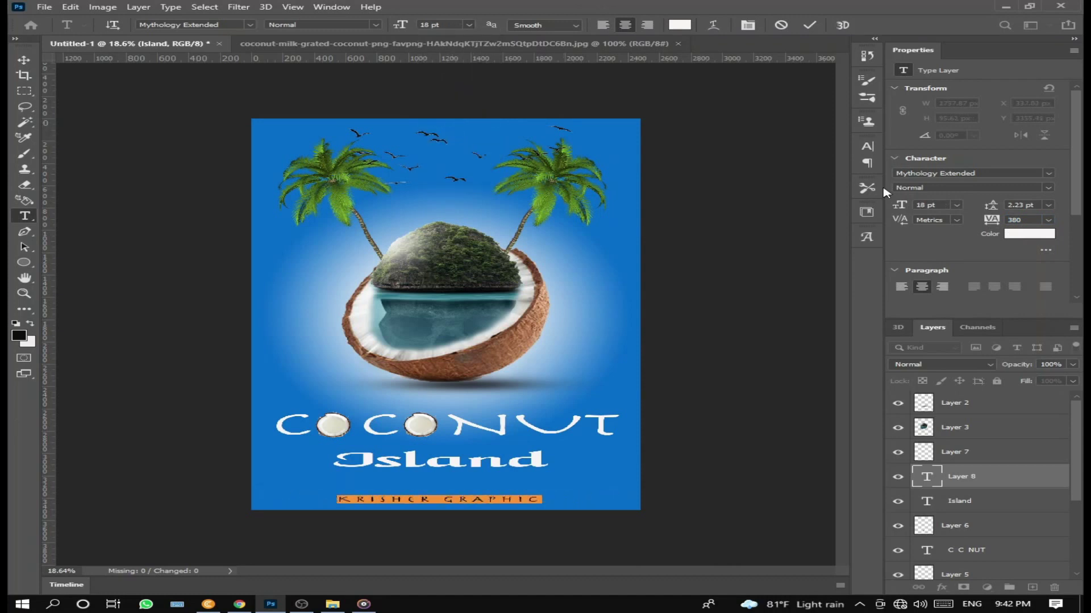
left_click_drag(1006, 220, 1016, 219)
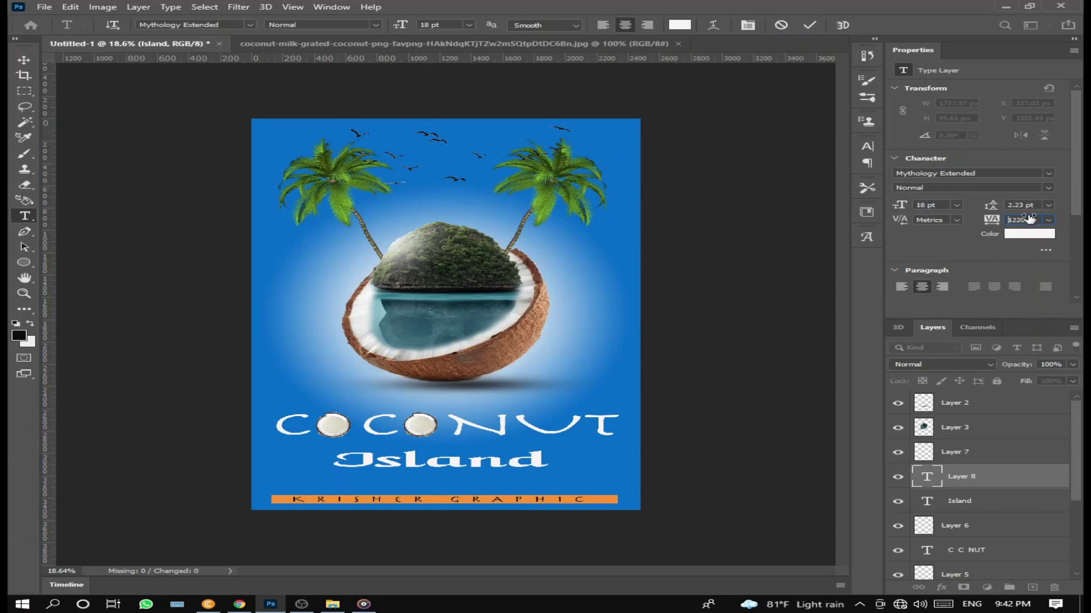
type("1340")
left_click(21, 60)
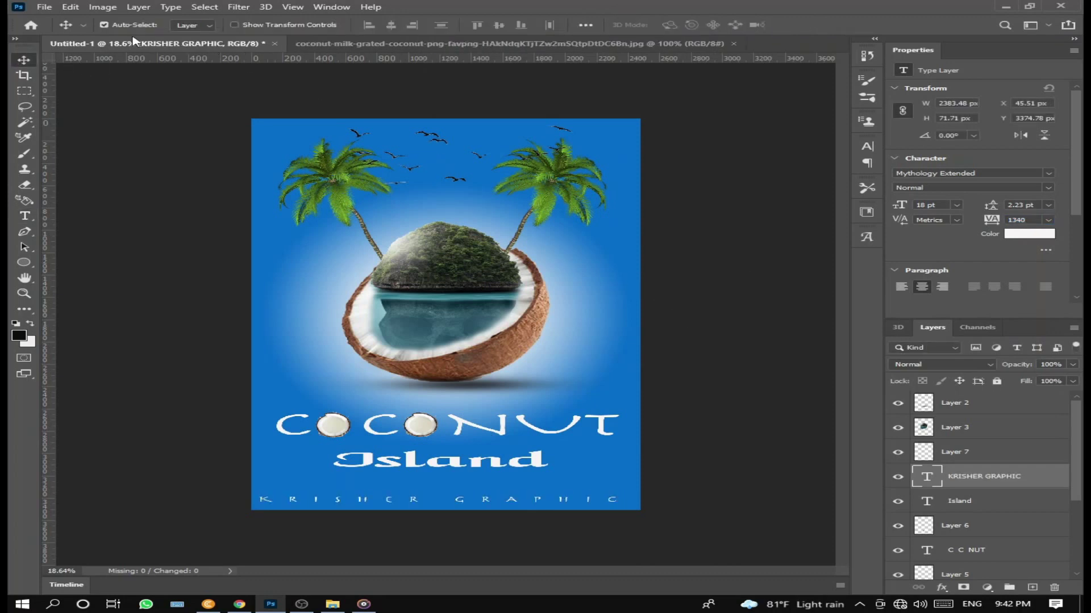
Stamp the script signature brush preset on Layer 2 at the poster's top-right corner.
left_click(25, 154)
left_click(128, 26)
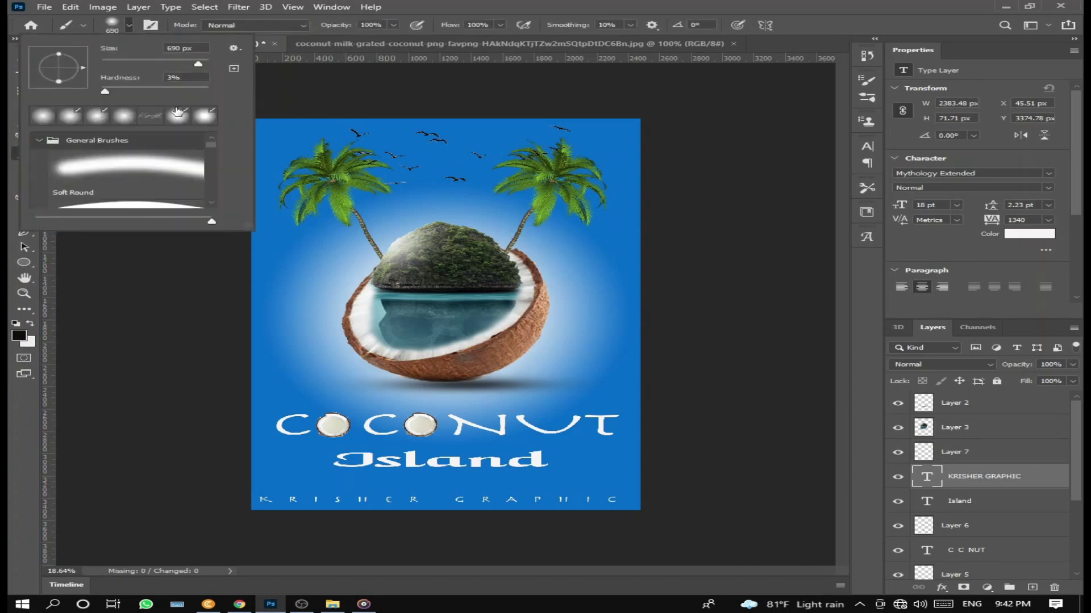
left_click(153, 116)
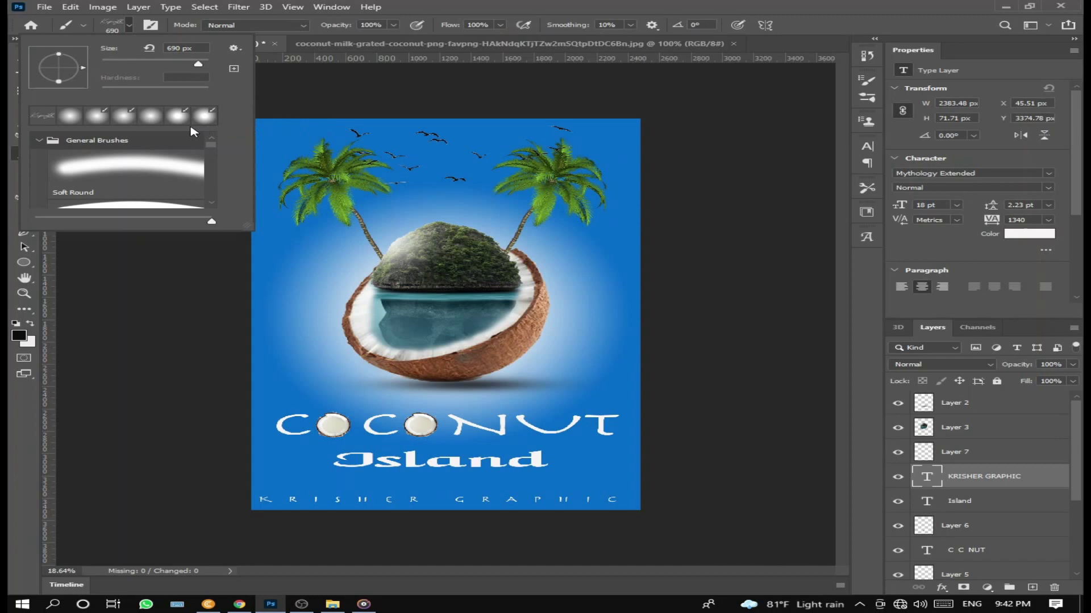
double_click(54, 118)
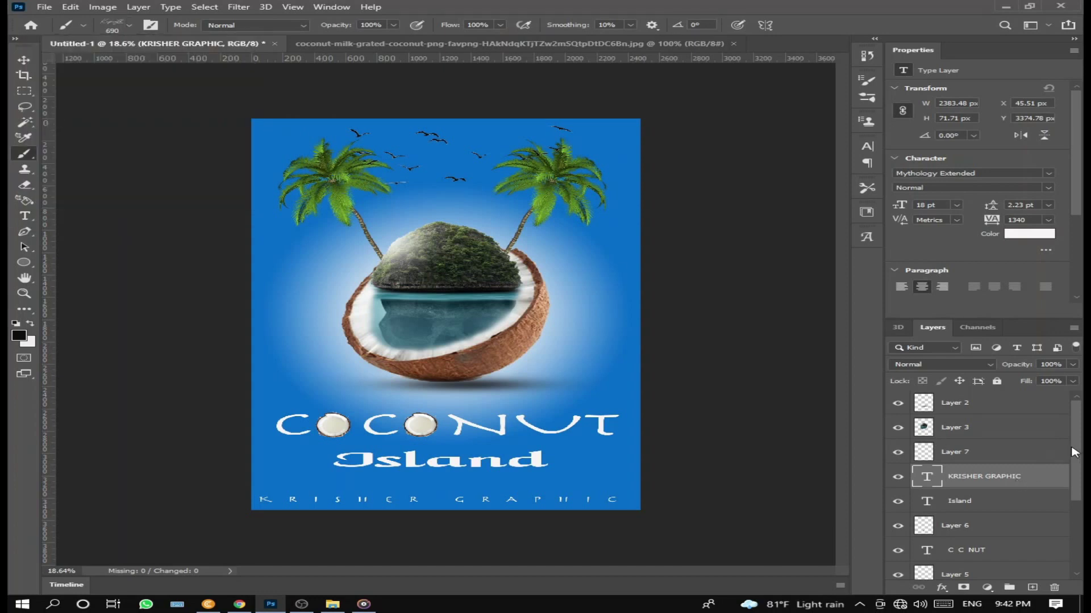
left_click(930, 401)
left_click(586, 139)
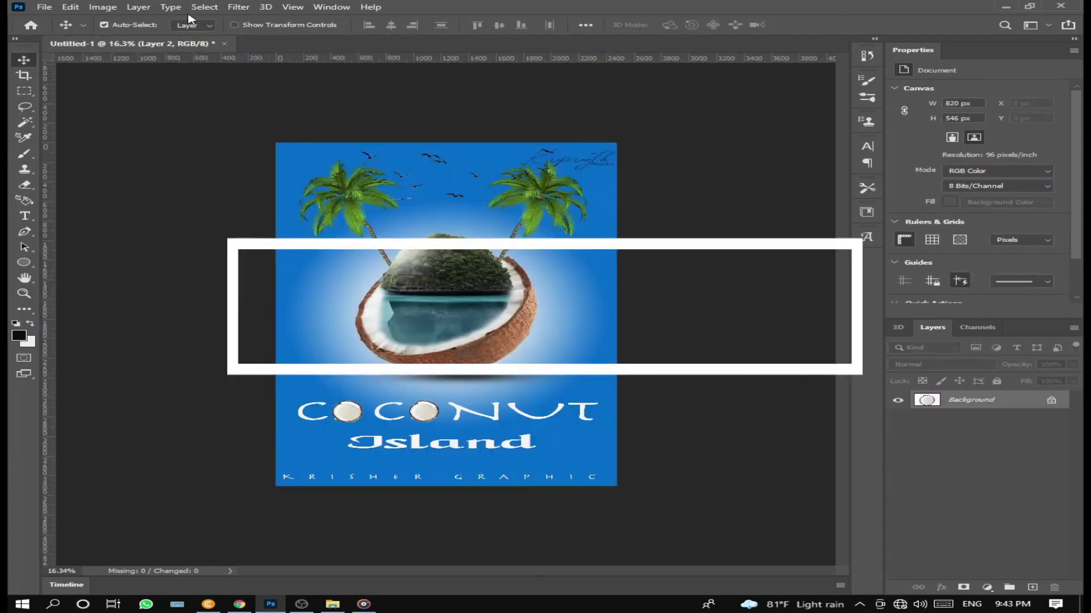
Save the poster to the Desktop as JPEG 'coconut' at quality 12.
left_click(41, 6)
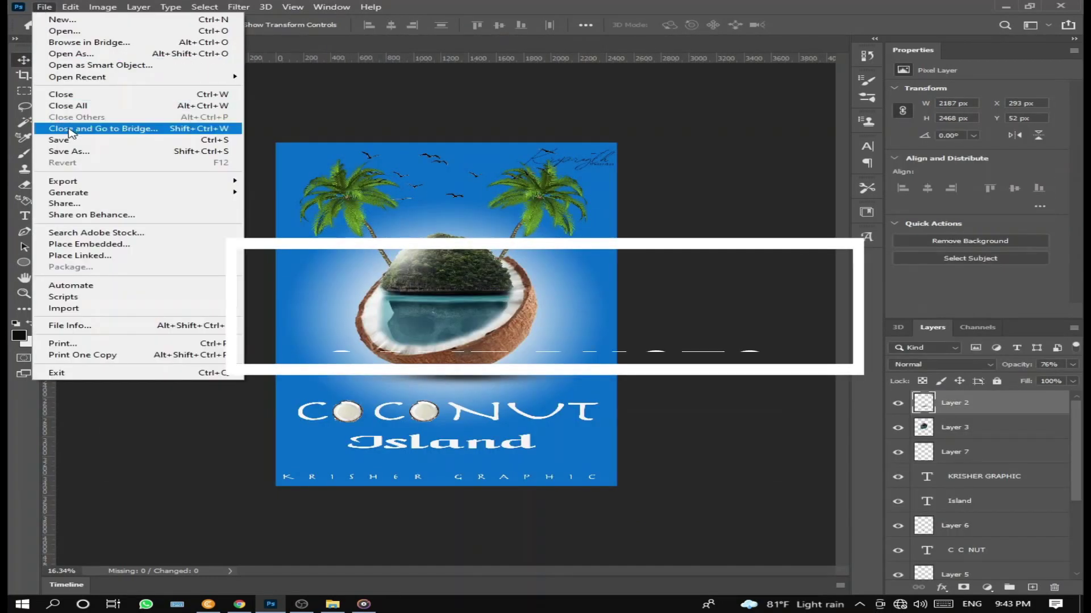
left_click(70, 153)
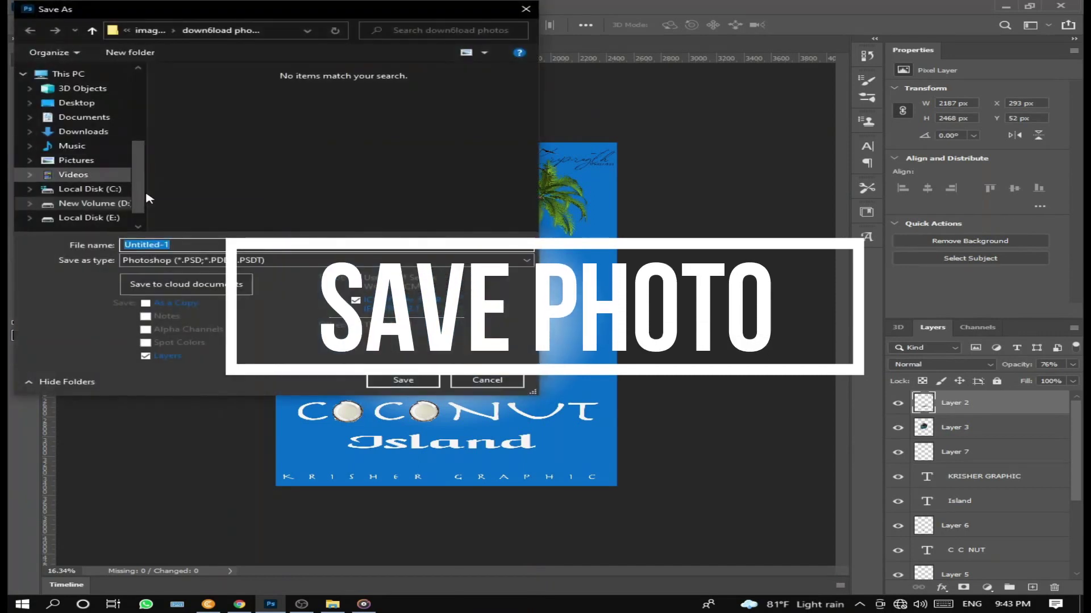
left_click(196, 260)
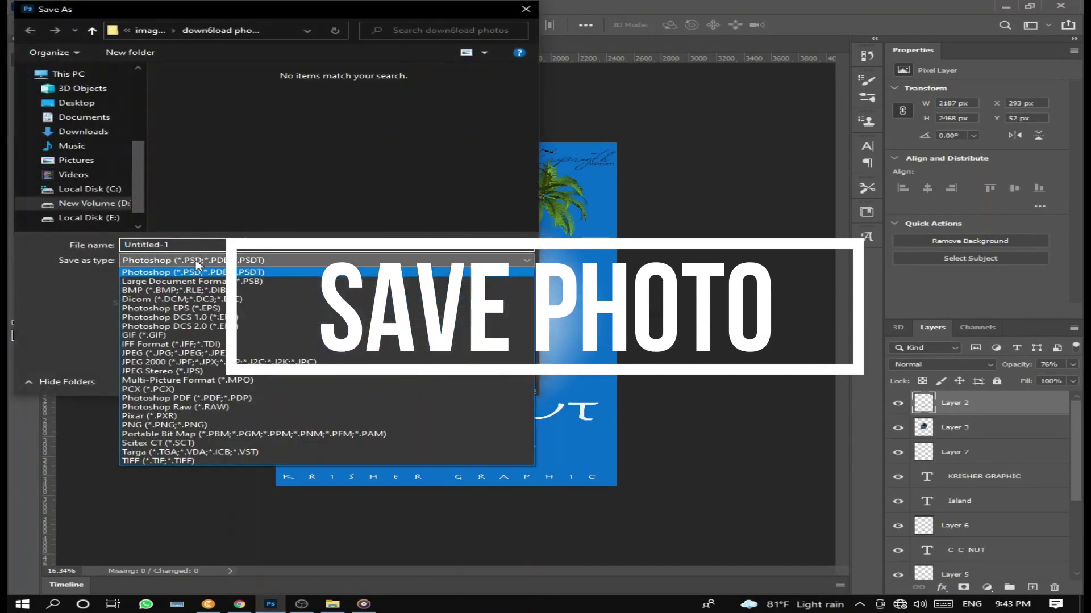
left_click(193, 354)
left_click(76, 103)
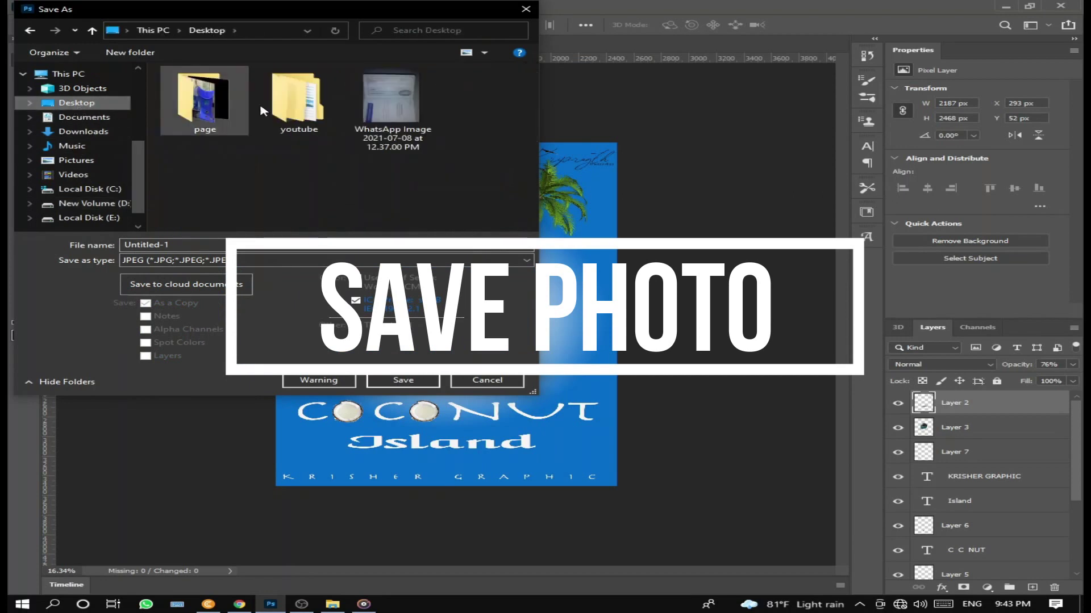
left_click(177, 245)
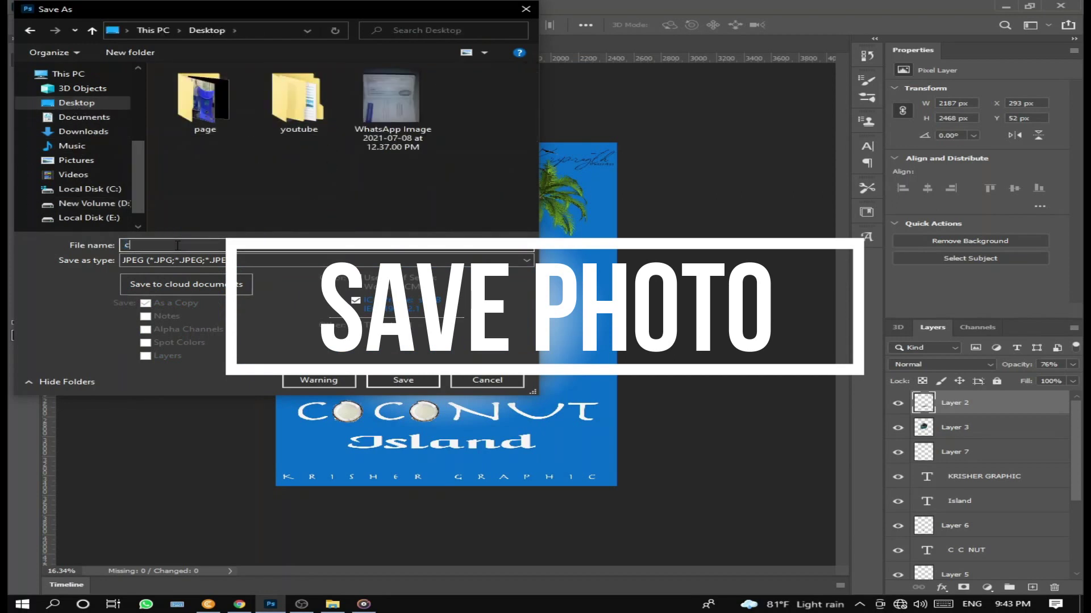
left_click(404, 380)
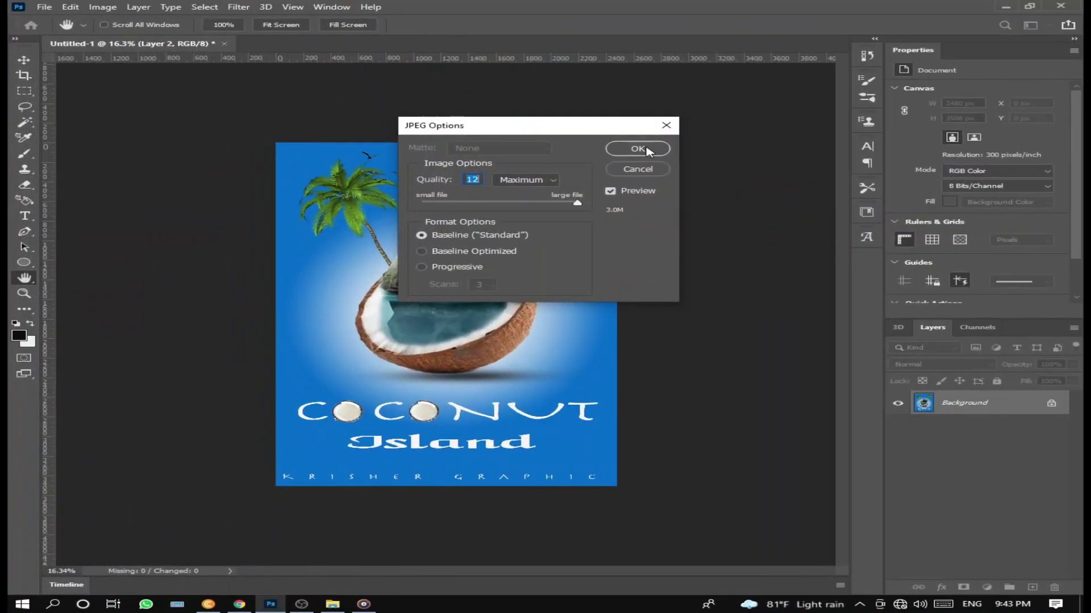
left_click(647, 149)
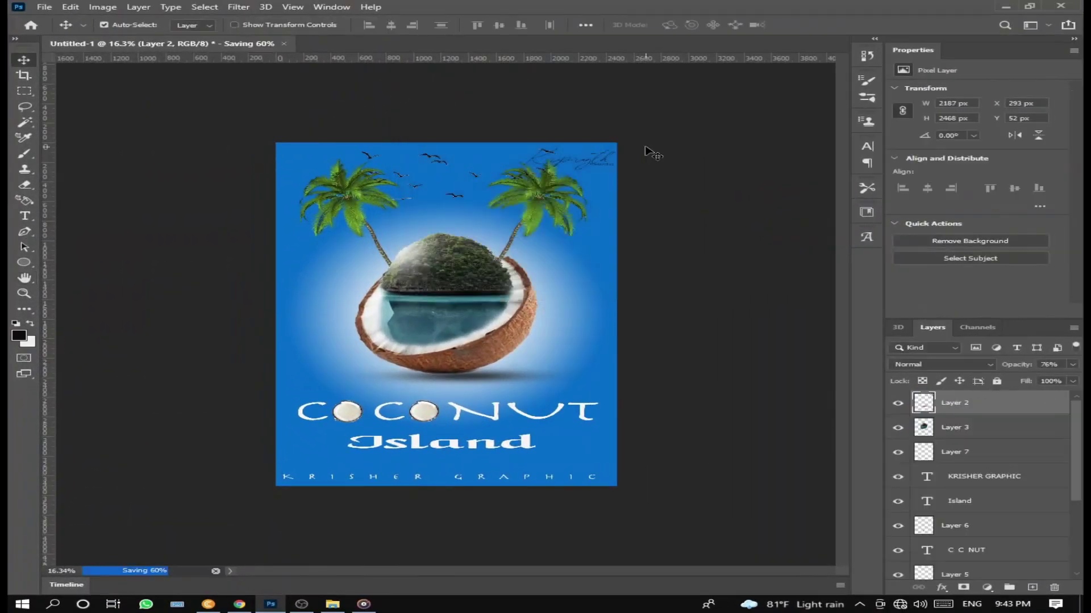